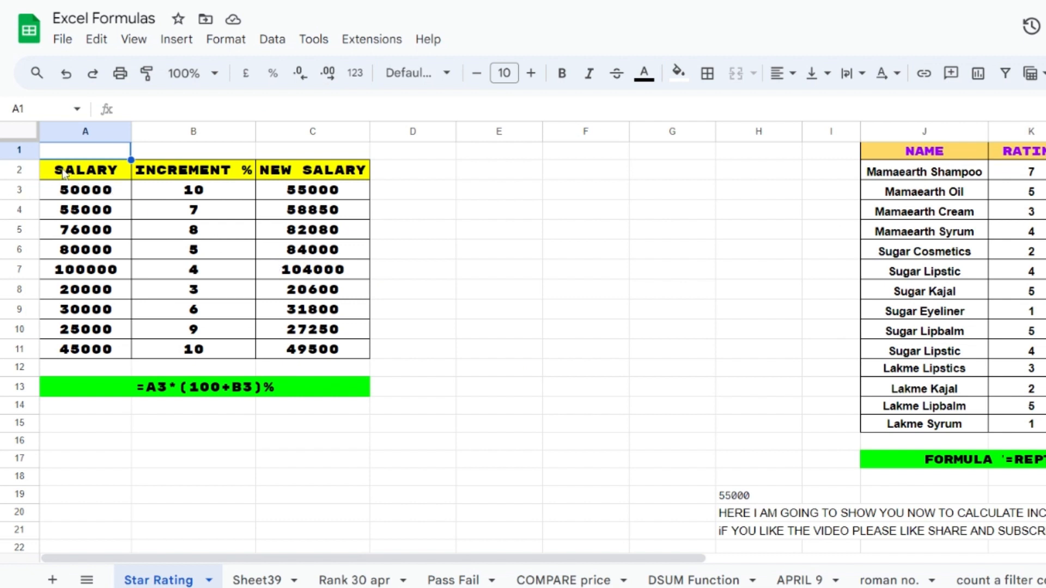
Apply inner borders to the salary table in A2:C11
left_click(88, 176)
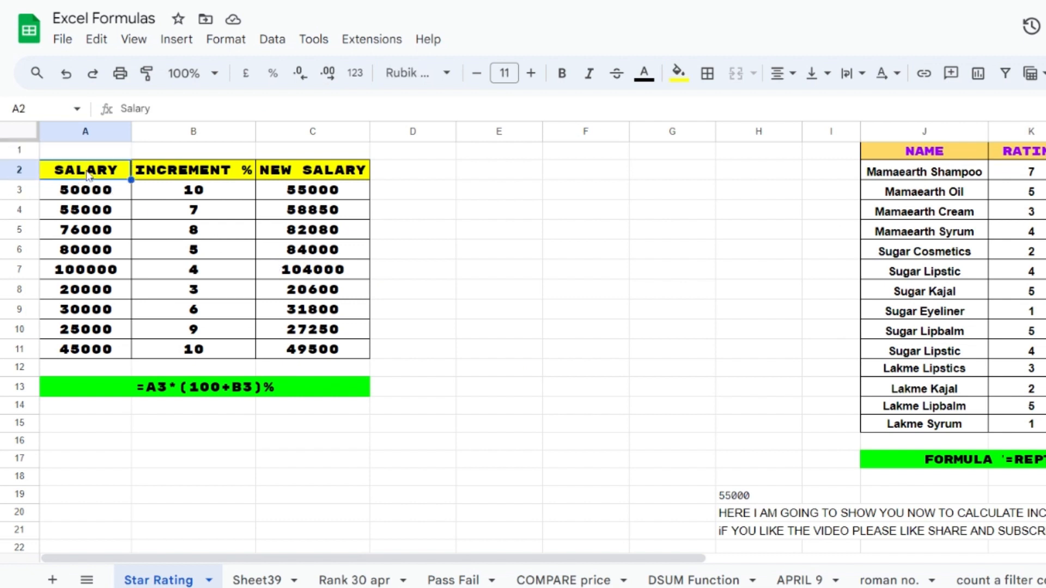
key("shift+Down")
key("shift+Down")
key("shift+Down")
key("shift+Down")
key("shift+Down")
key("shift+Down")
key("shift+Down")
key("shift+Down")
key("shift+Down")
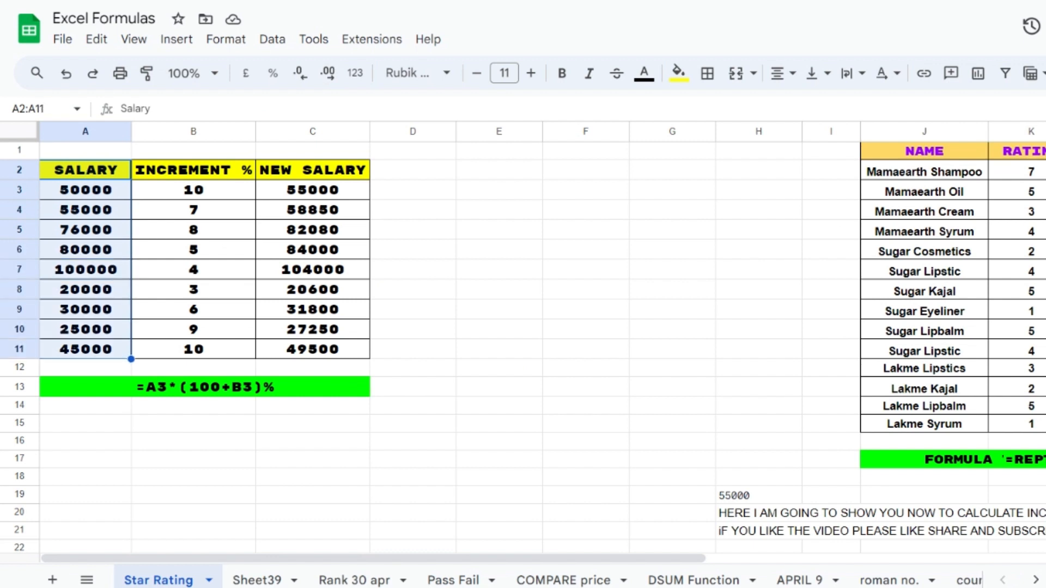
key("shift+Right")
key("shift+Right")
key("shift+Left")
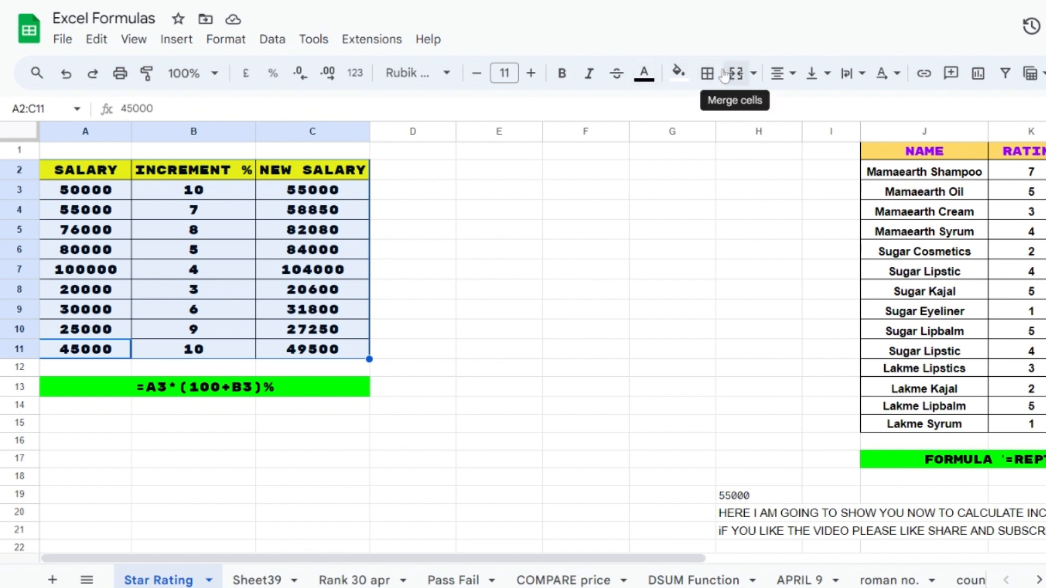
left_click(708, 77)
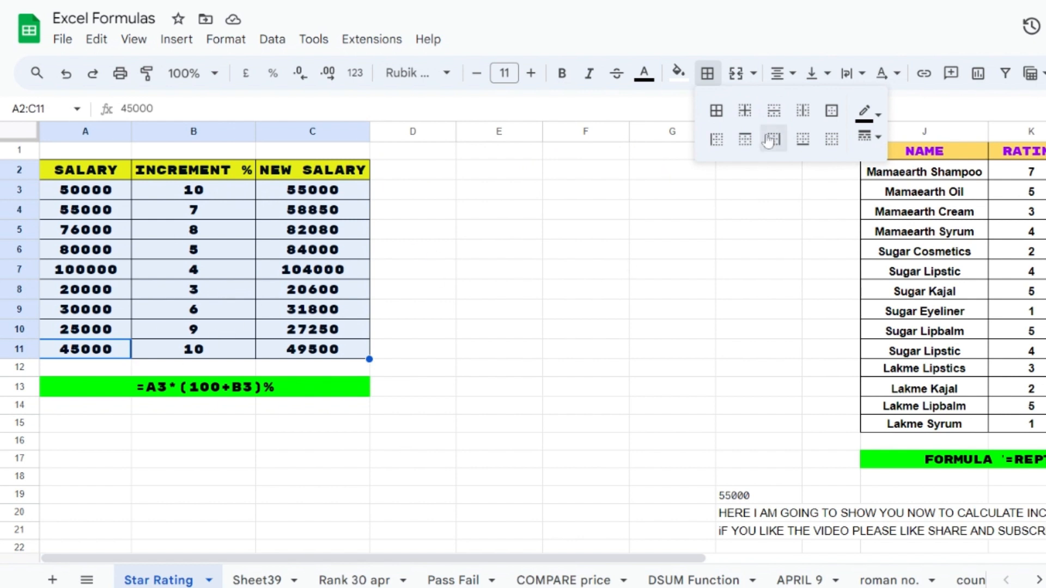
left_click(745, 112)
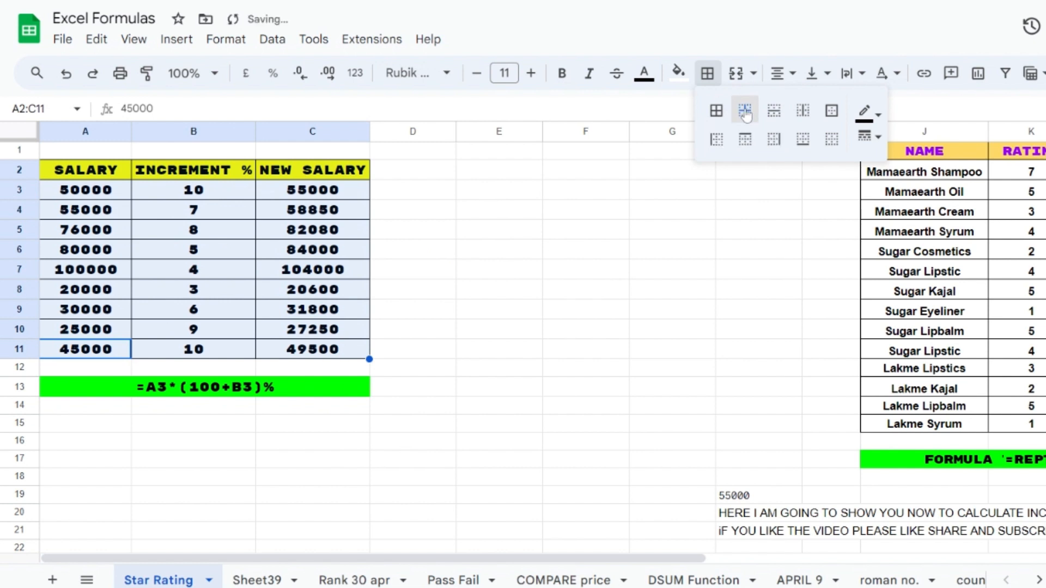
left_click(519, 212)
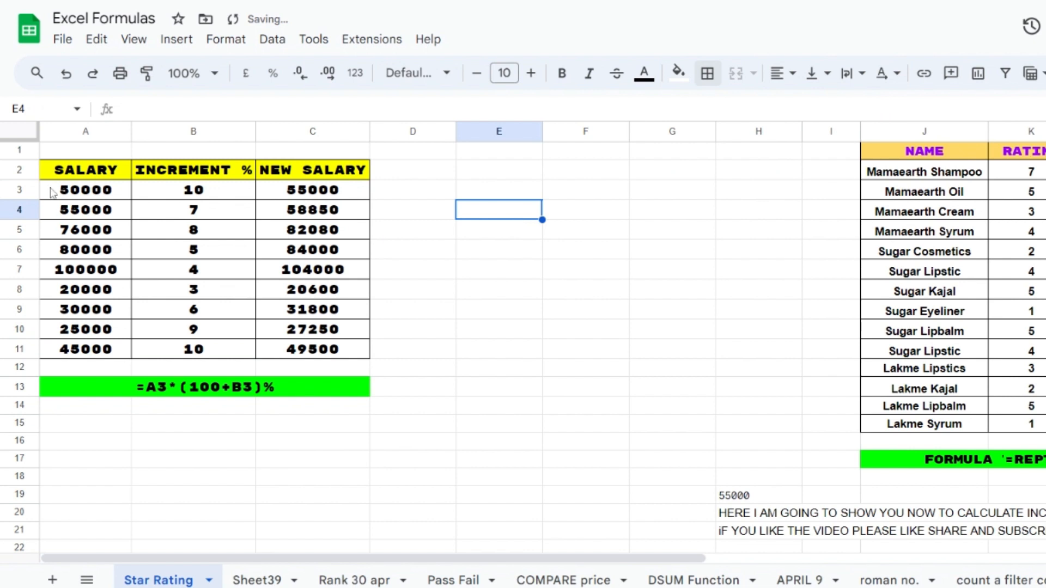
Clear all borders from the salary table in A2:C11
left_click(84, 172)
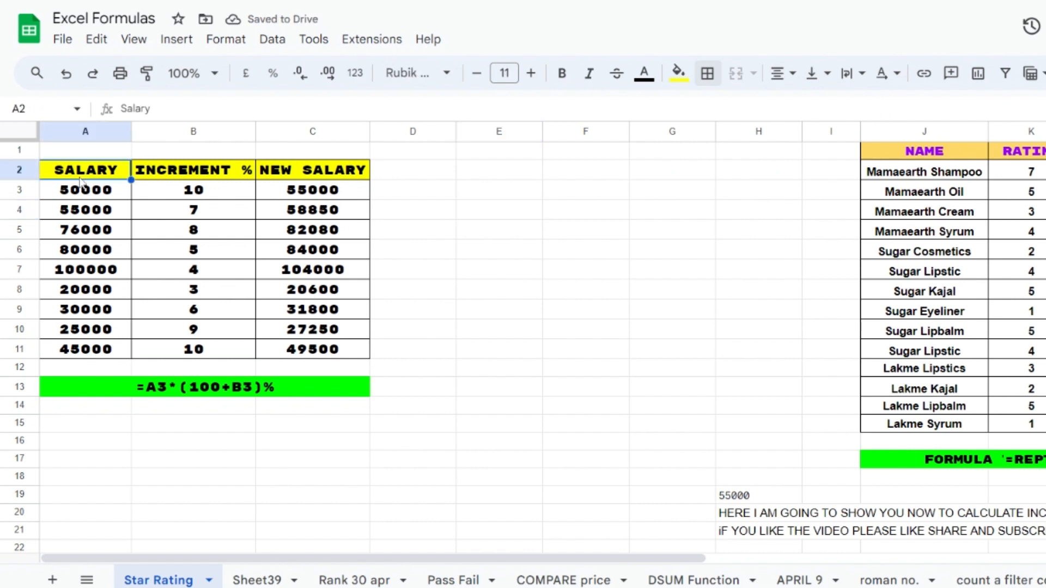
key("shift+Down")
key("shift+Down")
key("shift+Down")
key("shift+Down")
key("shift+Down")
key("shift+Down")
key("shift+Down")
key("shift+Down")
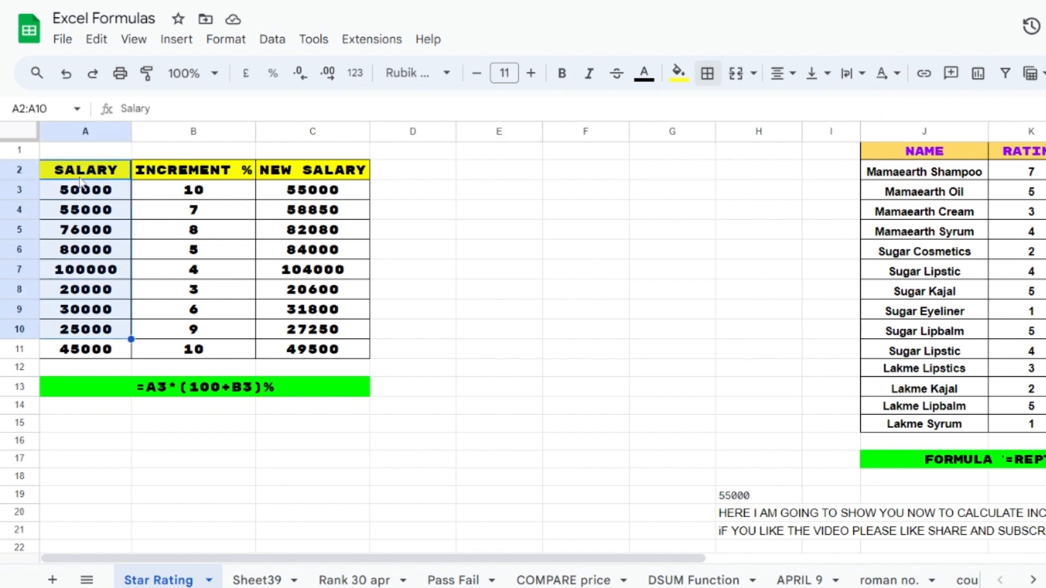
key("shift+Down")
key("shift+Right")
key("shift+Right")
key("shift+Right")
key("shift+Left")
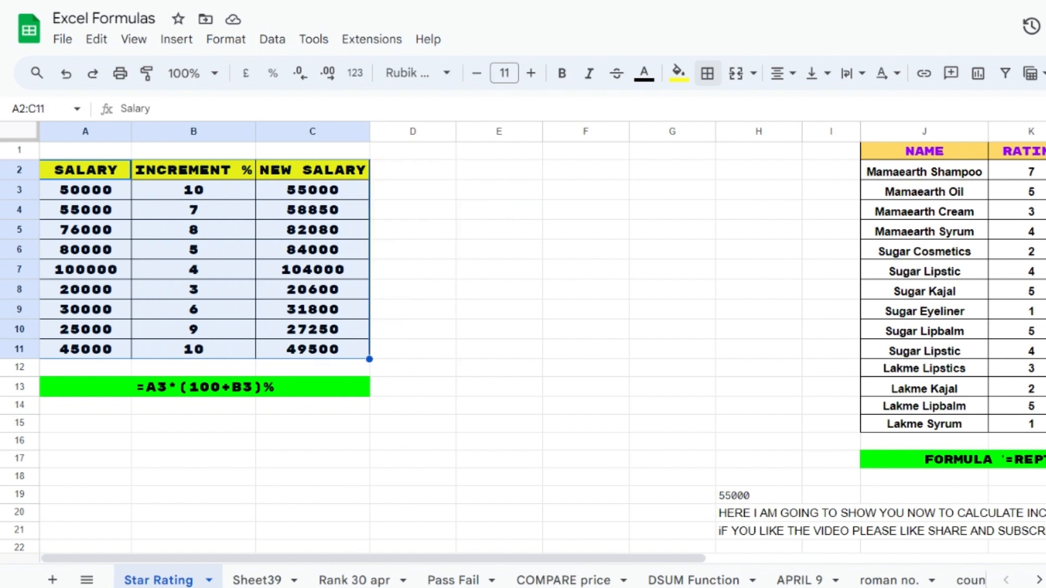
left_click(708, 77)
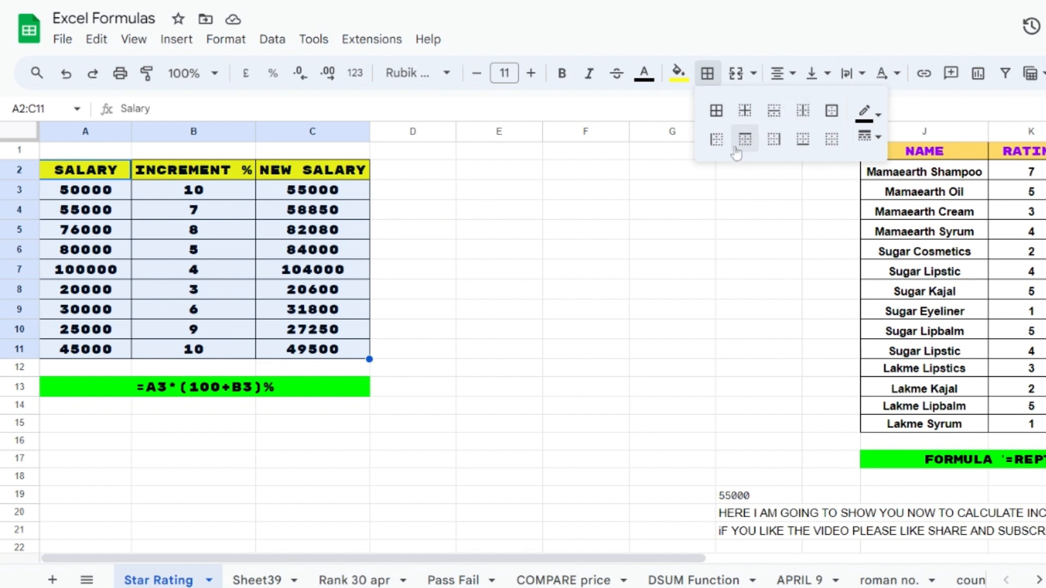
left_click(830, 143)
left_click(515, 313)
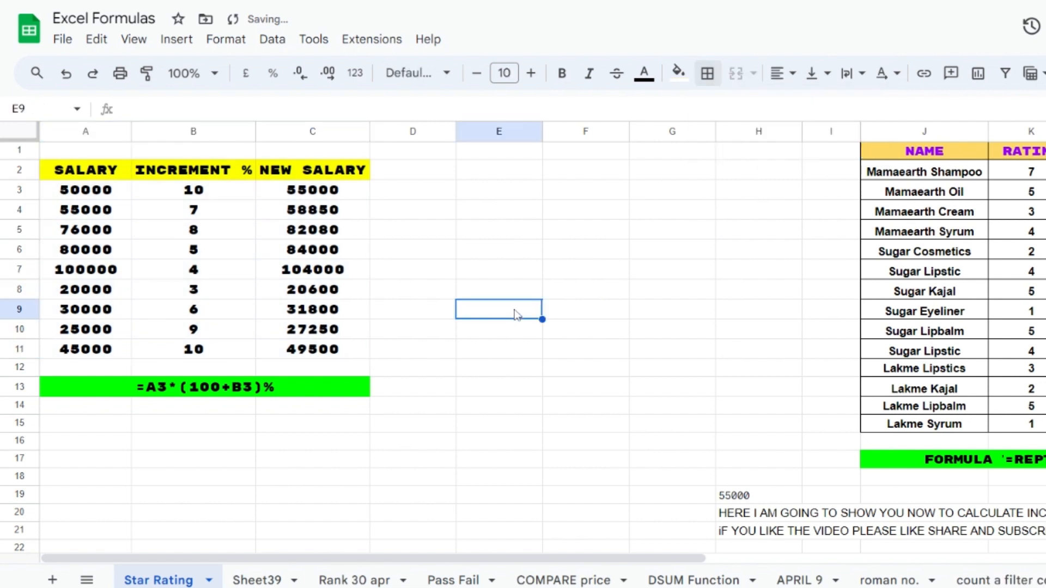
Add an outer border around the salary table in A2:C11
left_click(92, 172)
key("shift+Down")
key("shift+Down")
key("shift+Down")
key("shift+Down")
key("shift+Down")
key("shift+Down")
key("shift+Down")
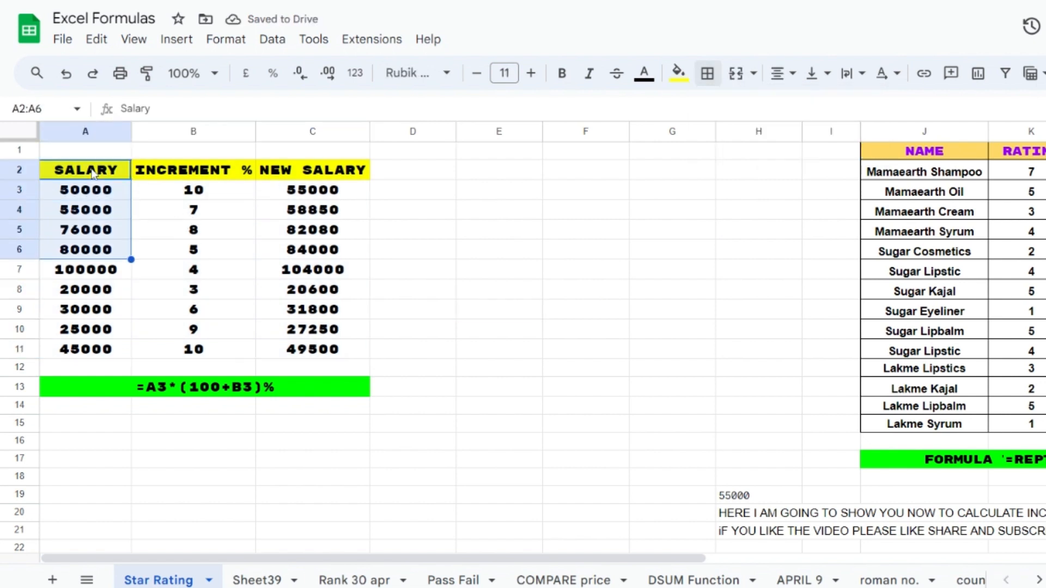
key("shift+Down")
key("shift+Down")
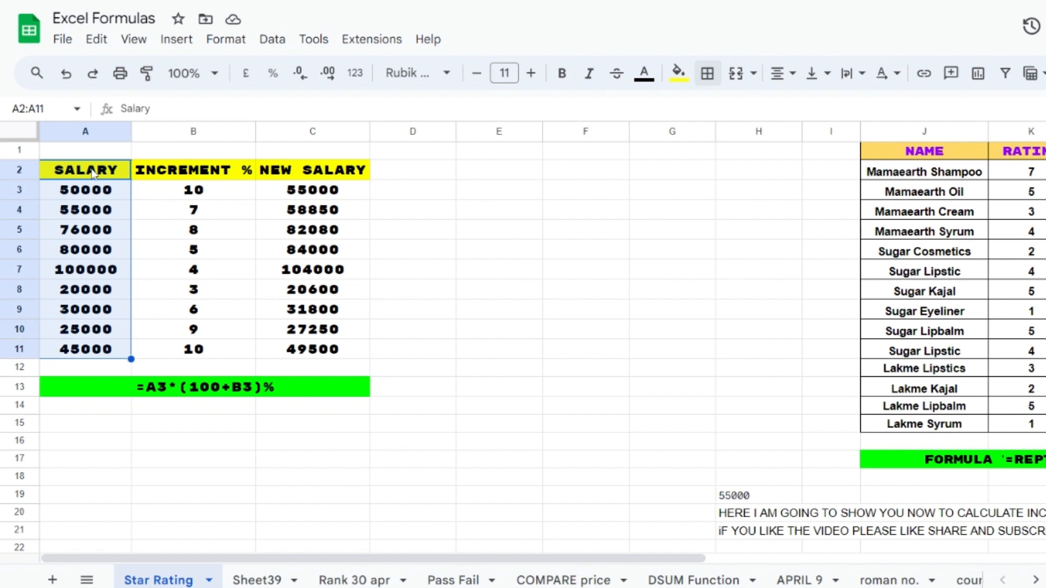
key("shift+Right")
key("shift+Right")
key("shift+Right")
key("shift+Left")
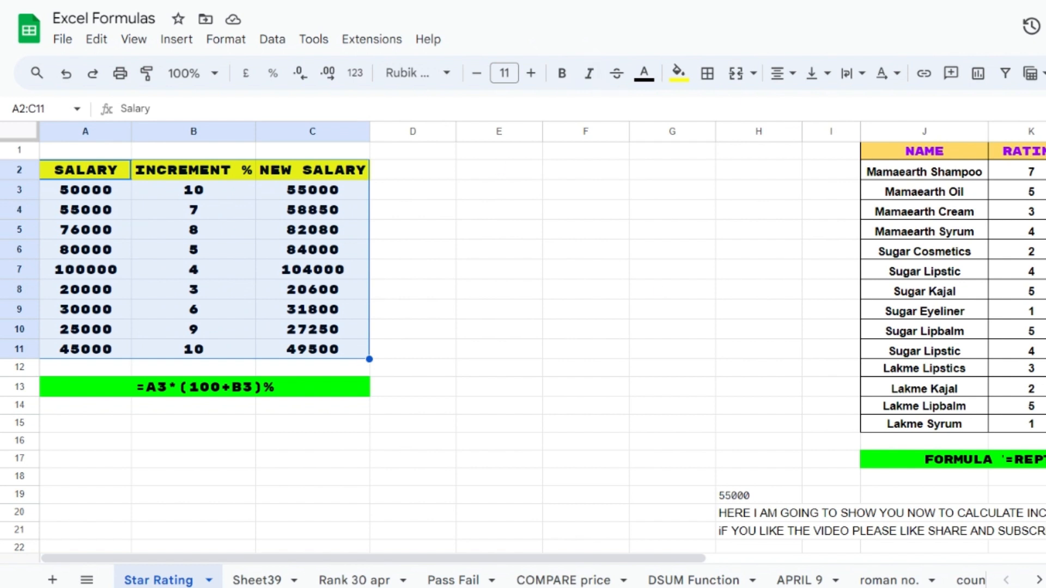
left_click(709, 77)
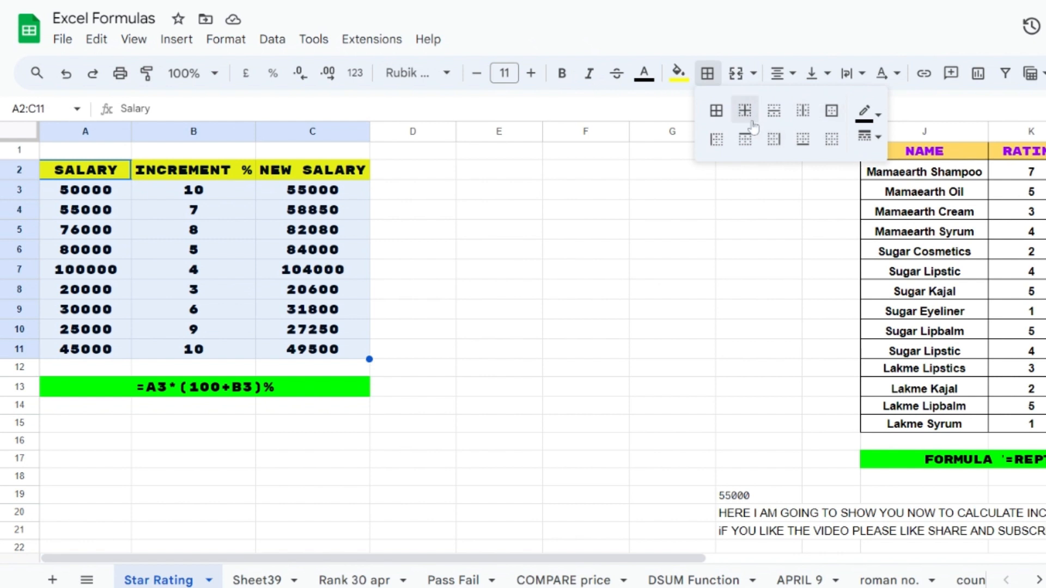
left_click(832, 111)
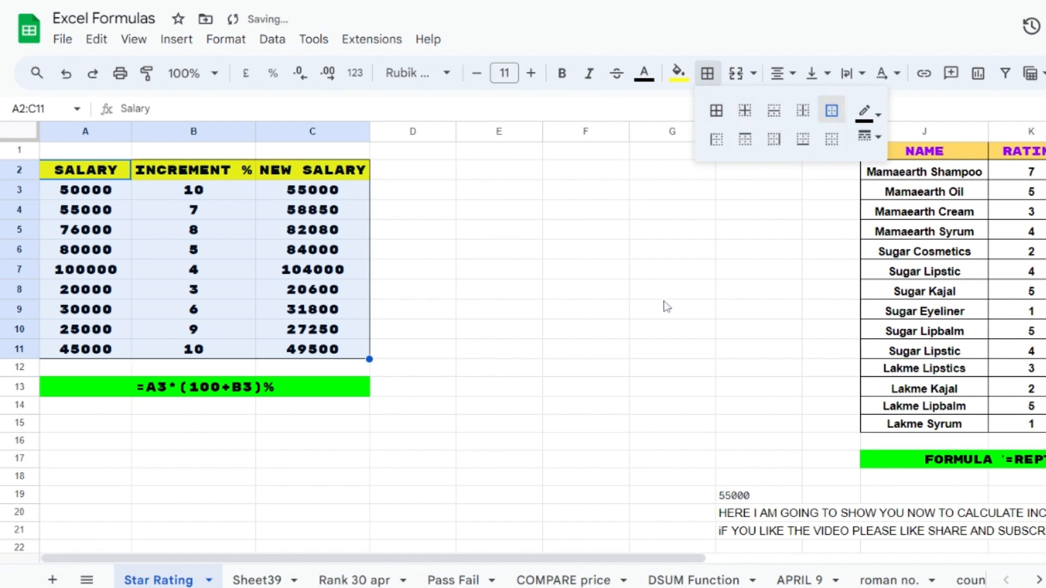
left_click(608, 308)
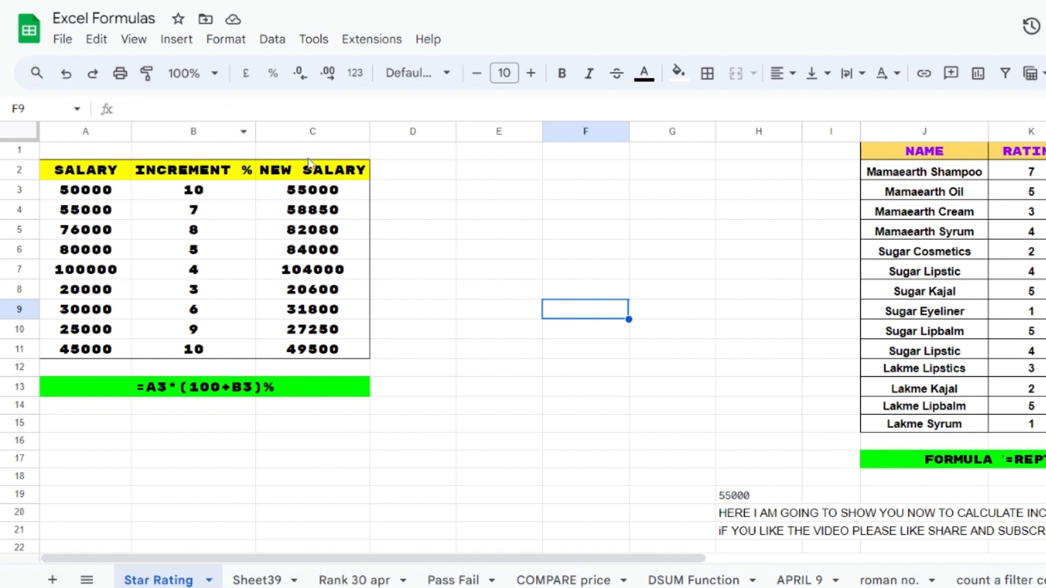
Choose light red as the border colour with the salary table A2:C11 selected
left_click(75, 174)
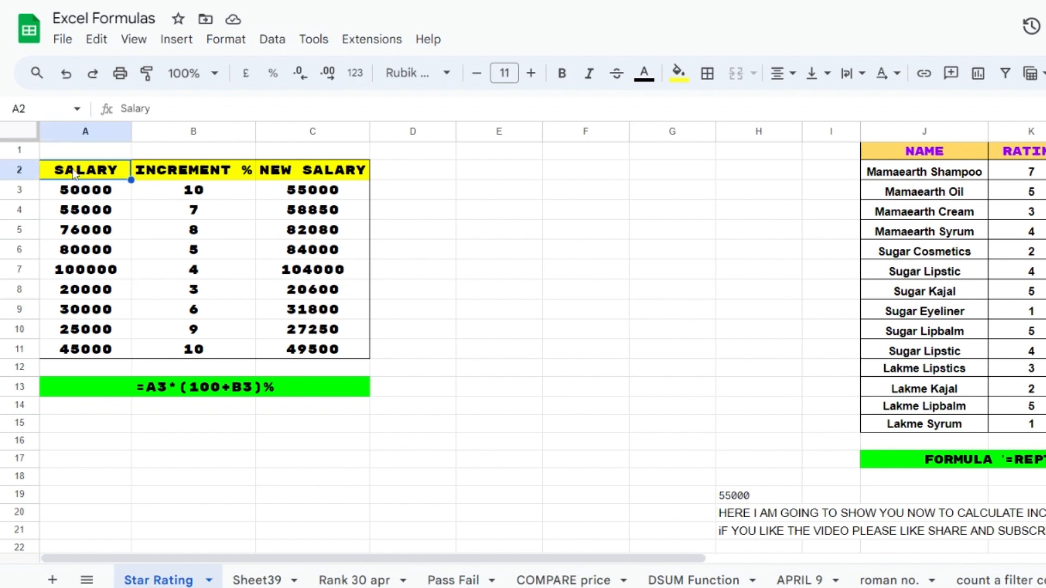
key("shift+Down")
key("shift+Down")
key("shift+Down")
key("shift+Down")
key("shift+Down")
key("shift+Down")
key("shift+Down")
key("shift+Down")
key("shift+Down")
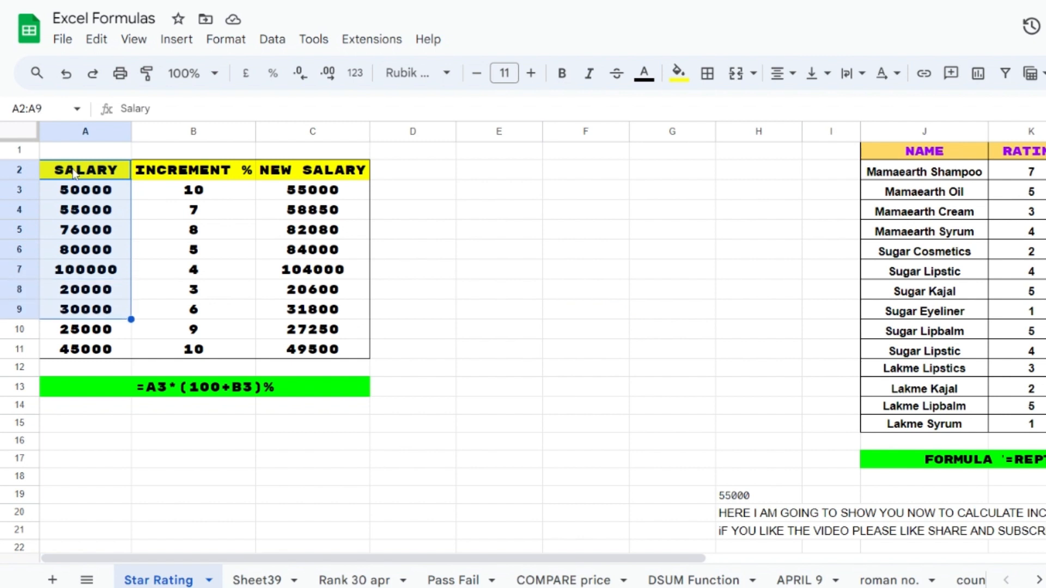
key("shift+Right")
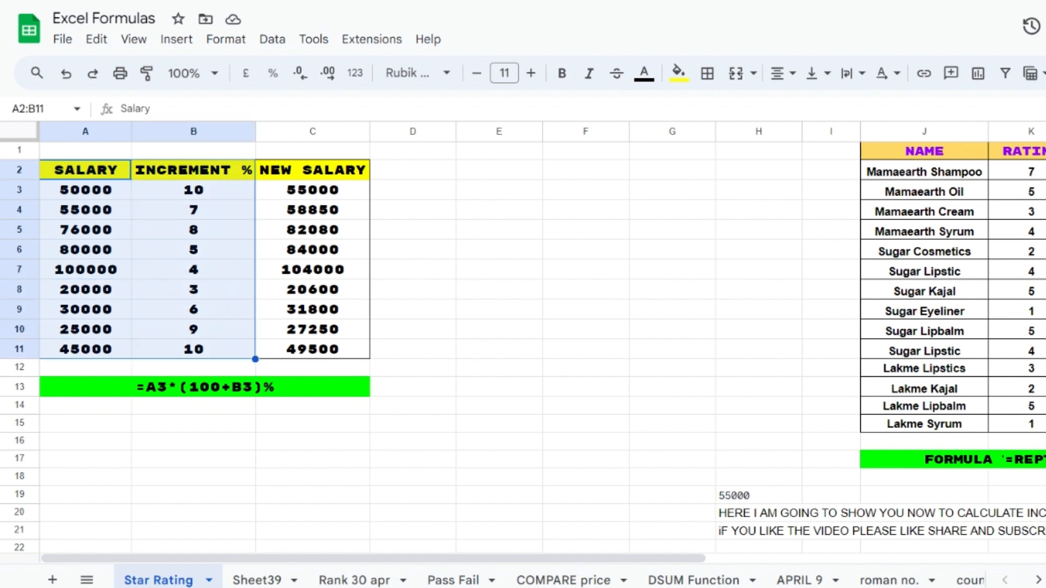
key("shift+Right")
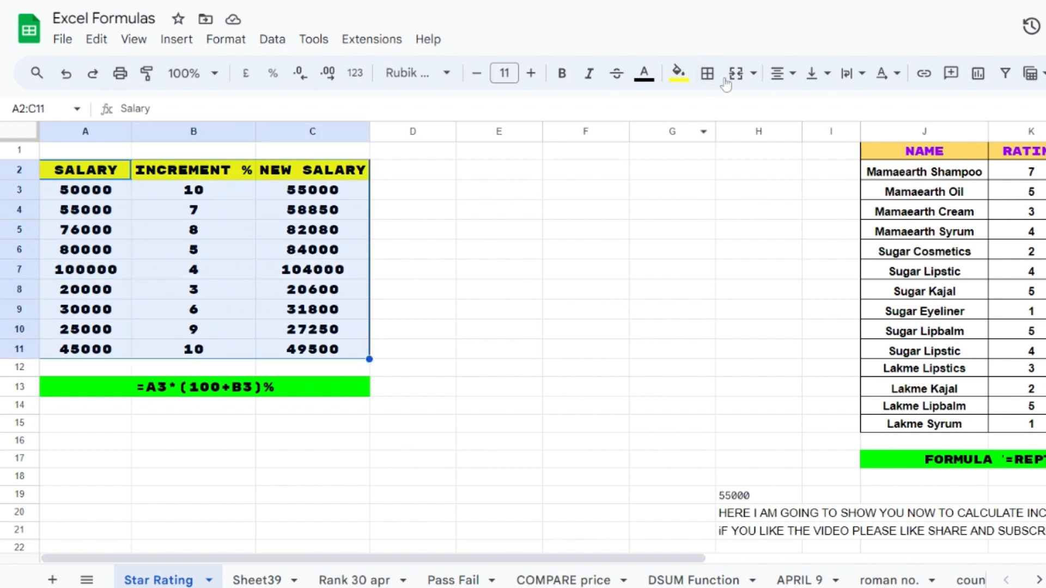
left_click(708, 75)
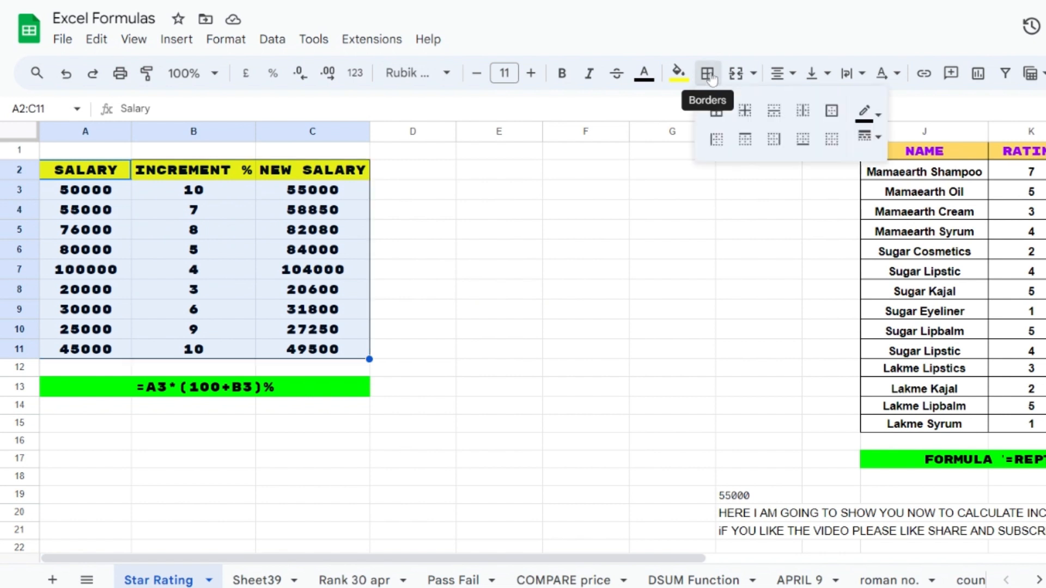
left_click(877, 115)
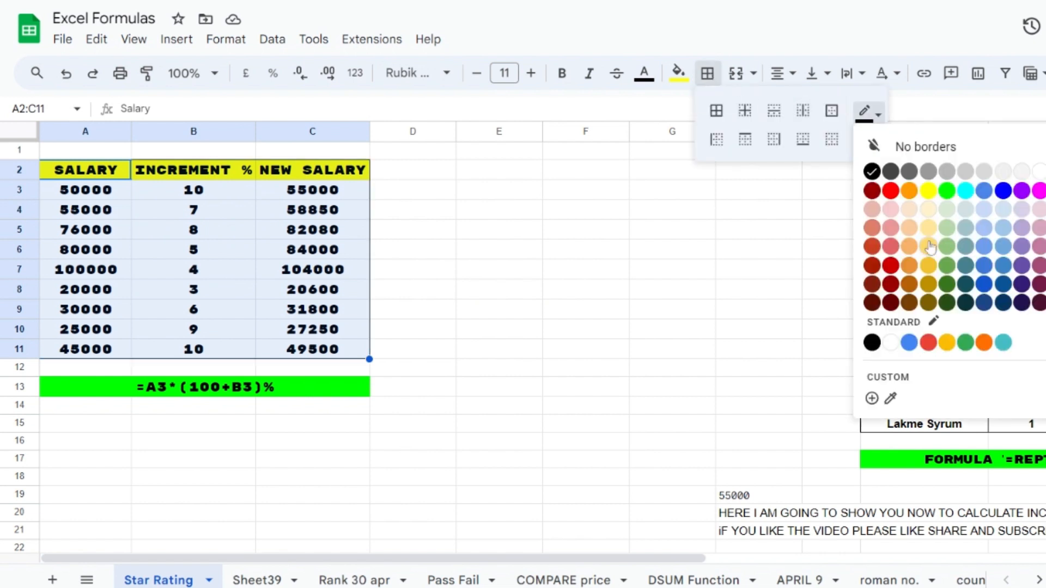
left_click(891, 213)
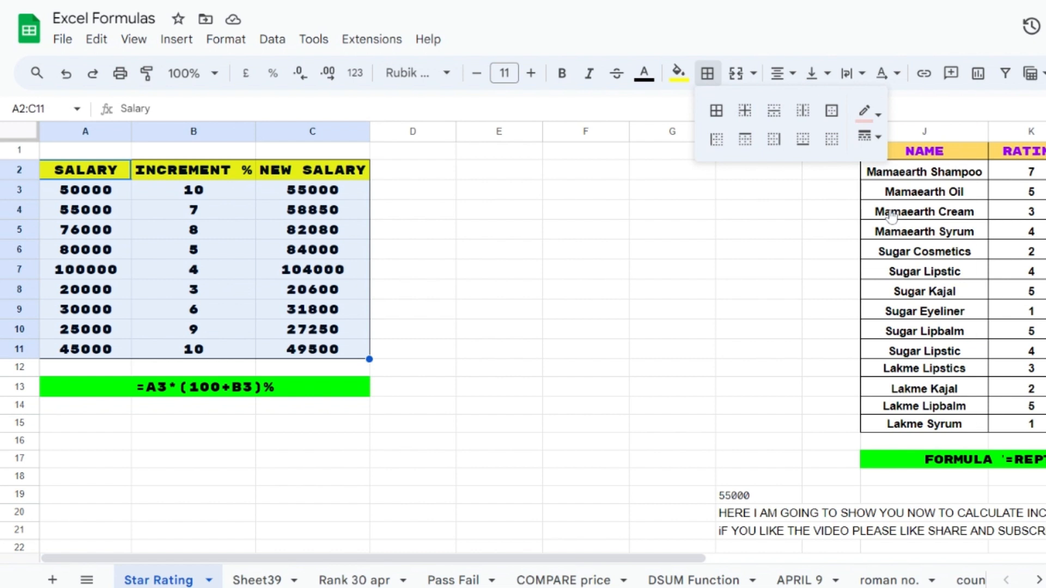
left_click(865, 118)
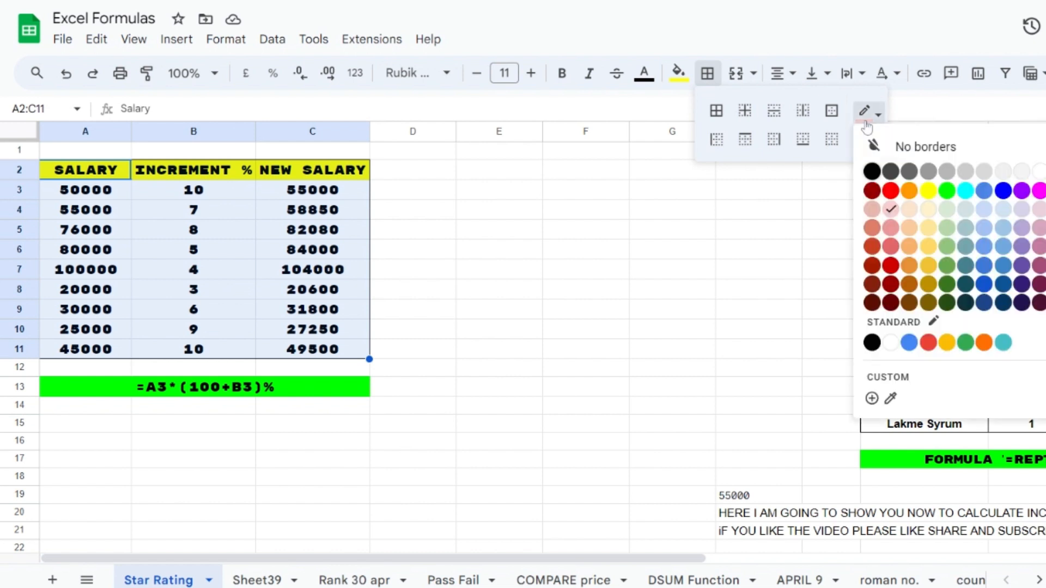
left_click(308, 278)
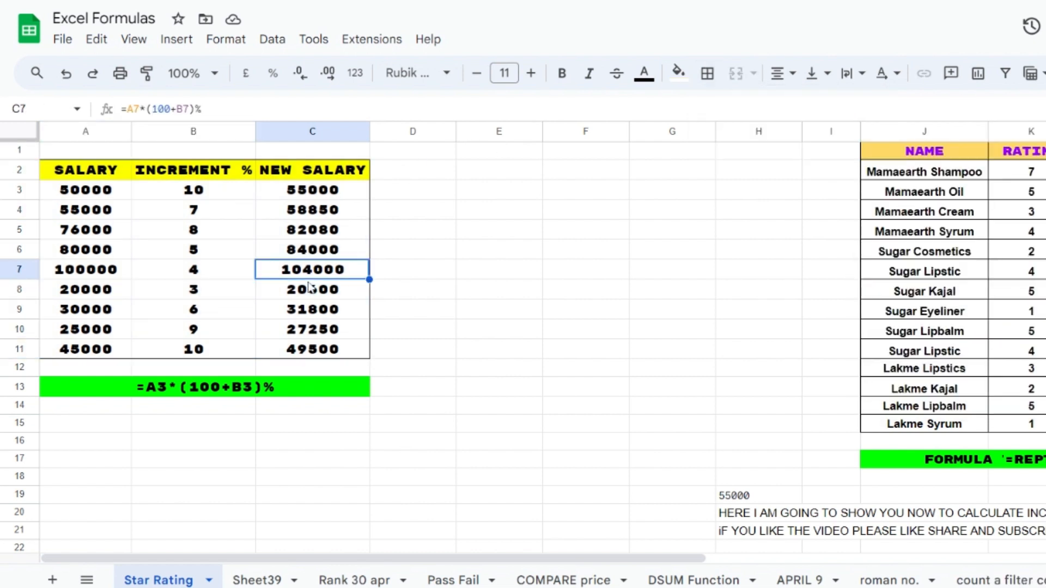
left_click(376, 293)
Choose light purple as the border colour with the 80000 salary row A6:C6 selected
left_click(84, 195)
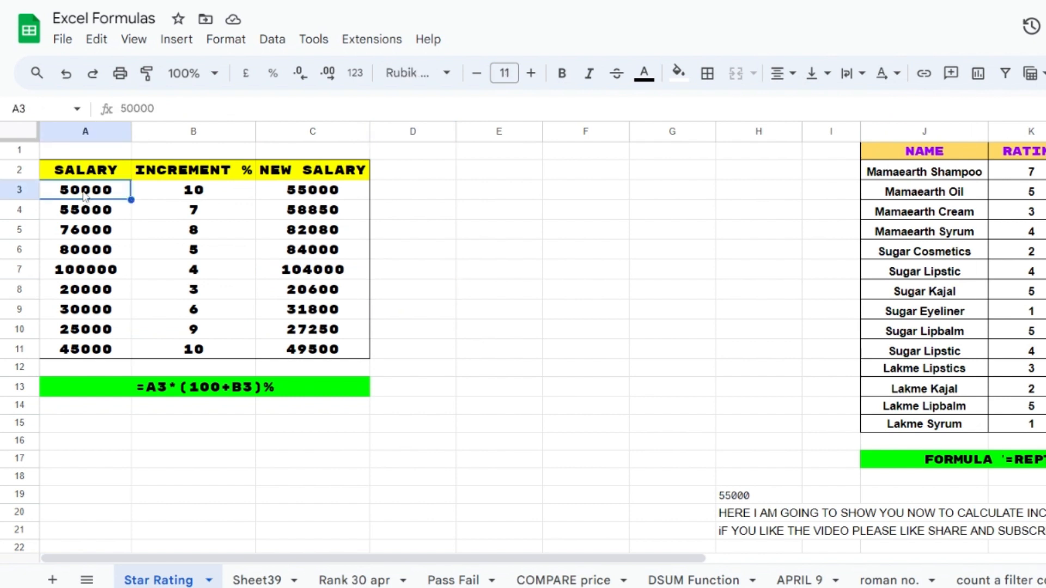
left_click(87, 251)
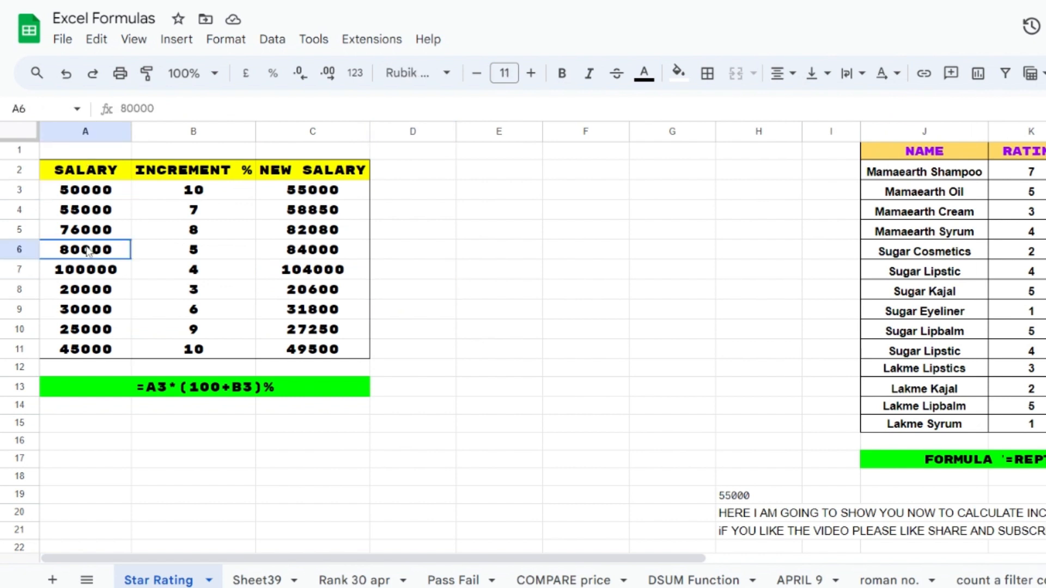
key("shift+Right")
key("shift+Right")
key("shift+Right")
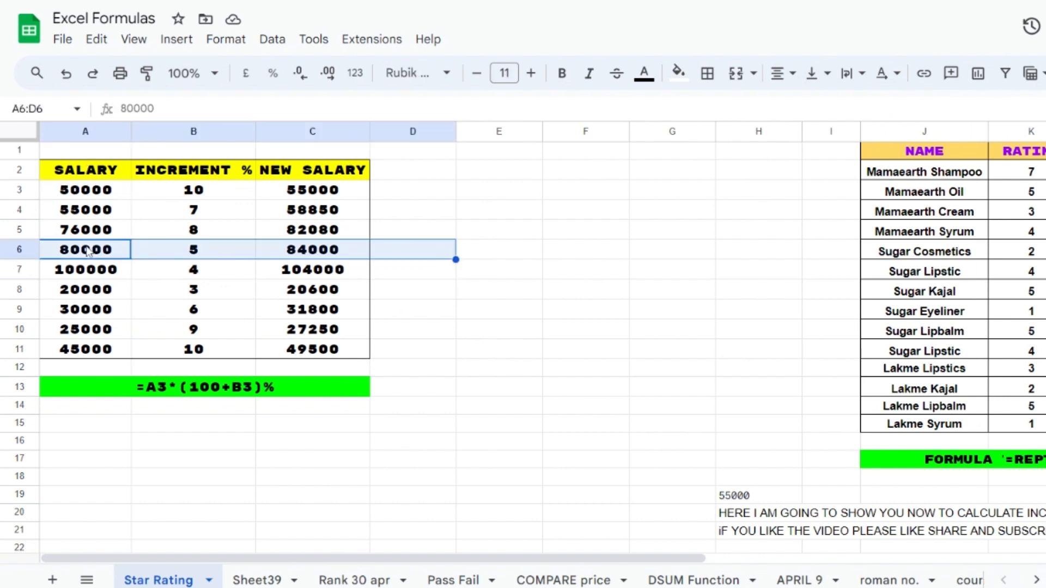
key("shift+Left")
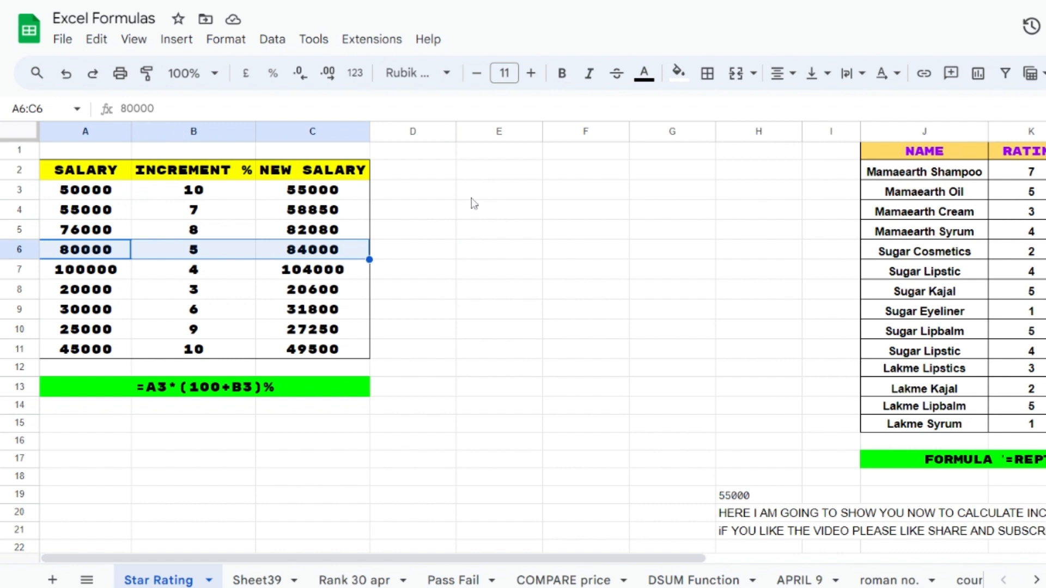
left_click(708, 74)
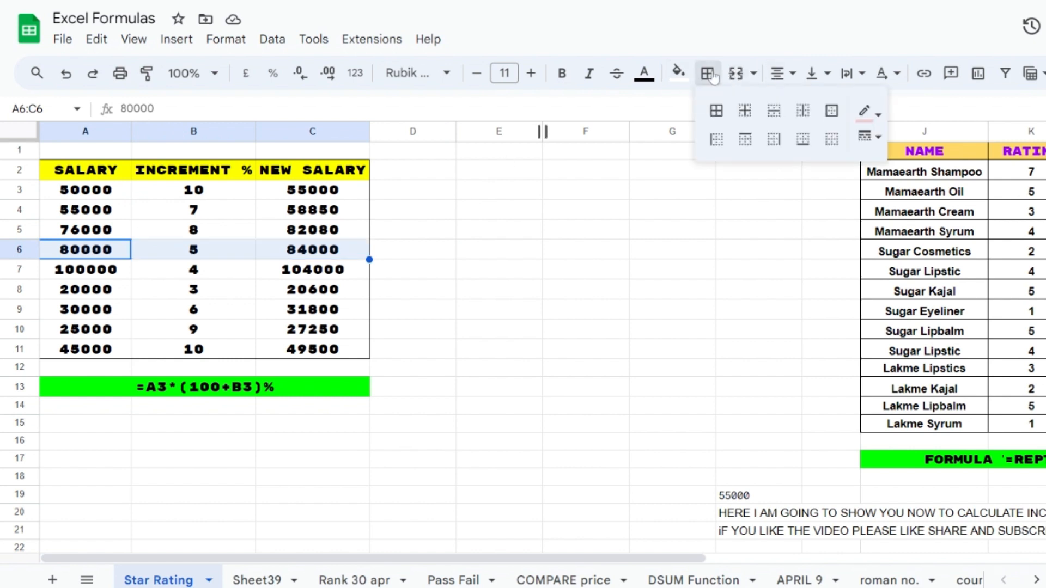
left_click(878, 114)
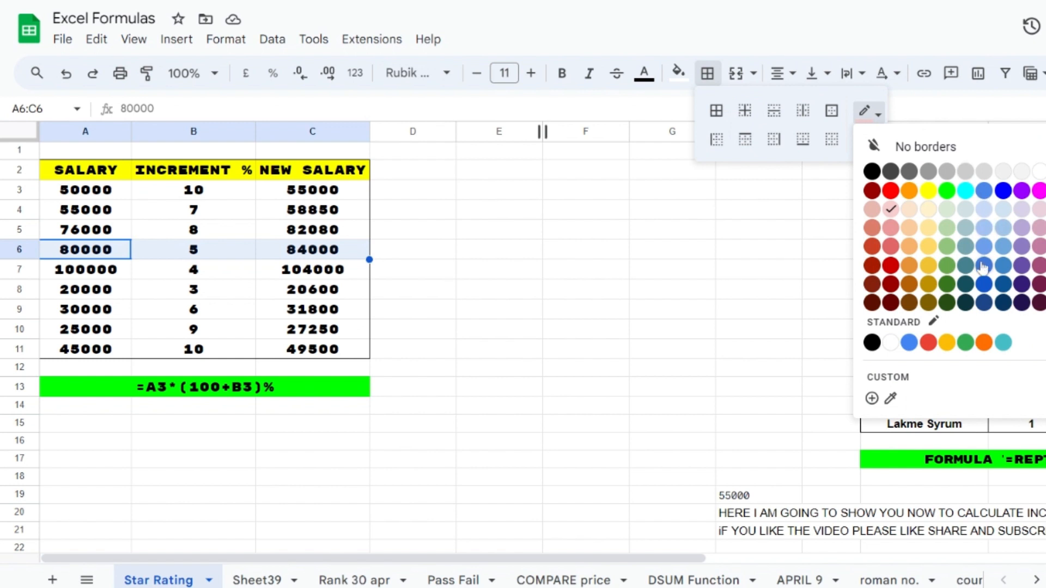
left_click(1021, 250)
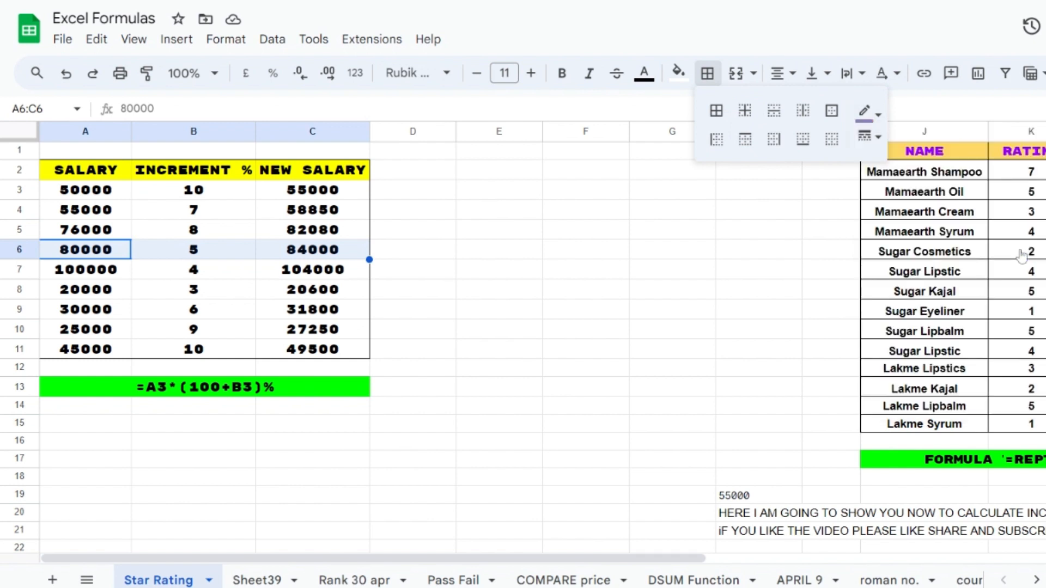
left_click(473, 257)
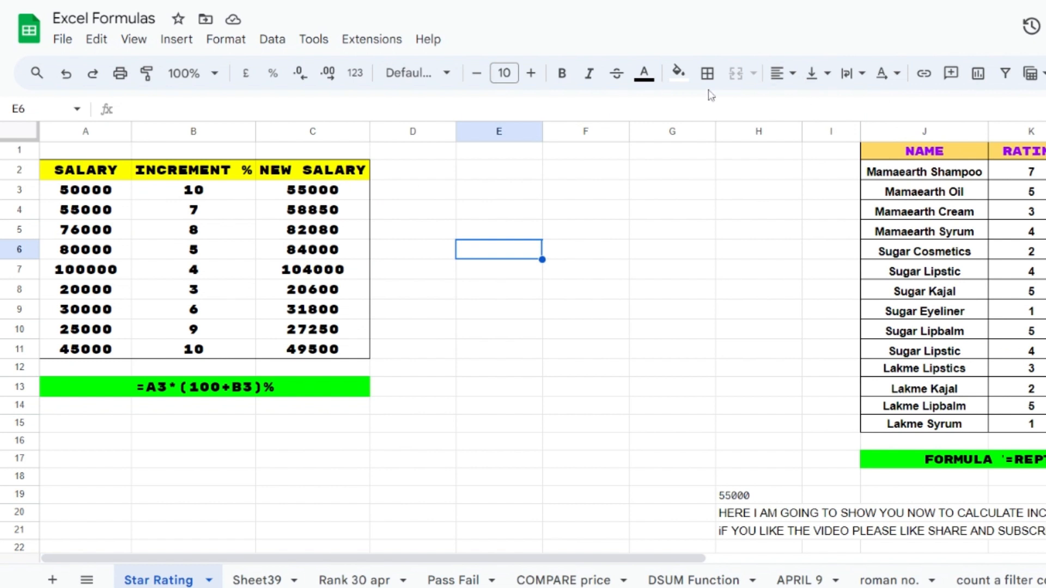
left_click(101, 179)
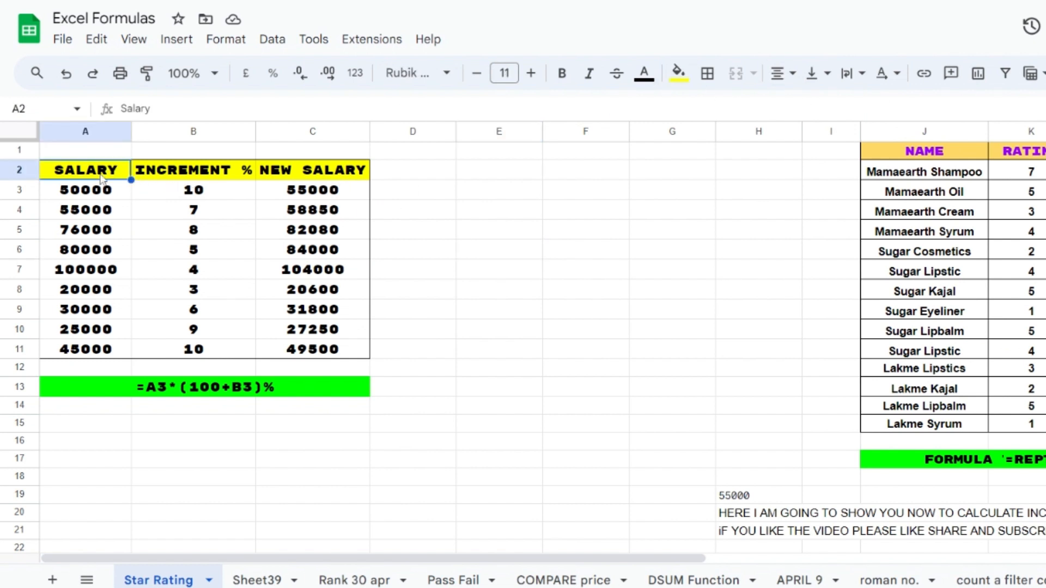
key("shift+Down")
key("shift+Down")
key("shift+Down")
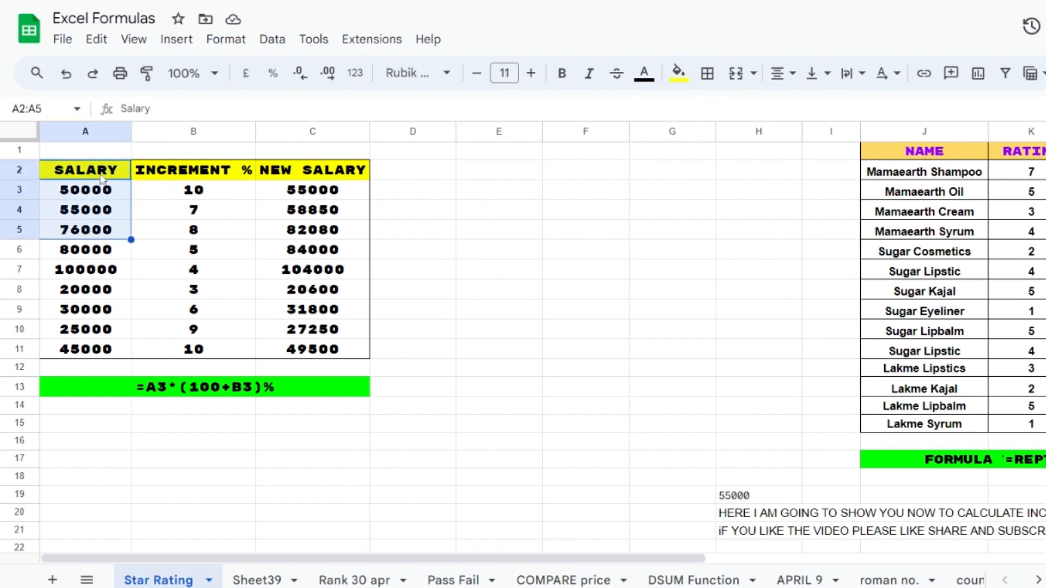
left_click(96, 275)
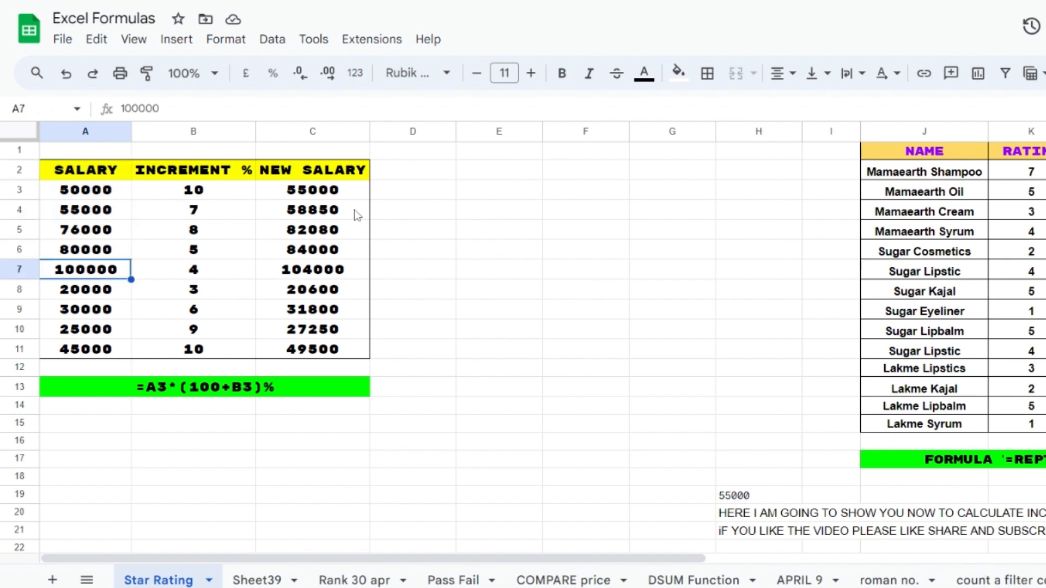
Set the border style to the thick solid line with the salary table A2:C11 selected
left_click(104, 170)
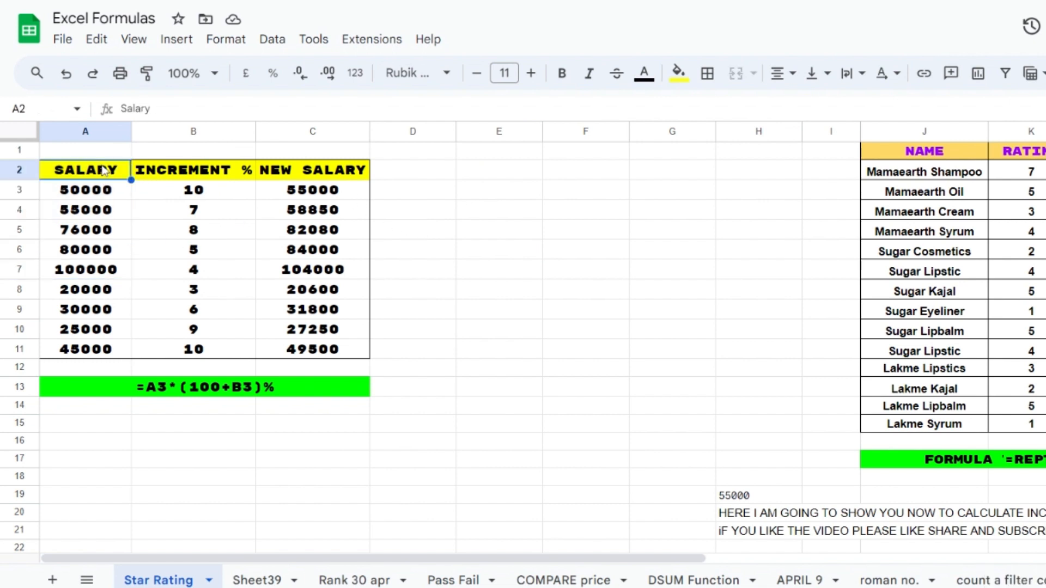
key("shift+Down")
key("shift+Down")
key("shift+Down")
key("shift+Down")
key("shift+Down")
key("shift+Down")
key("shift+Down")
key("shift+Down")
key("shift+Down")
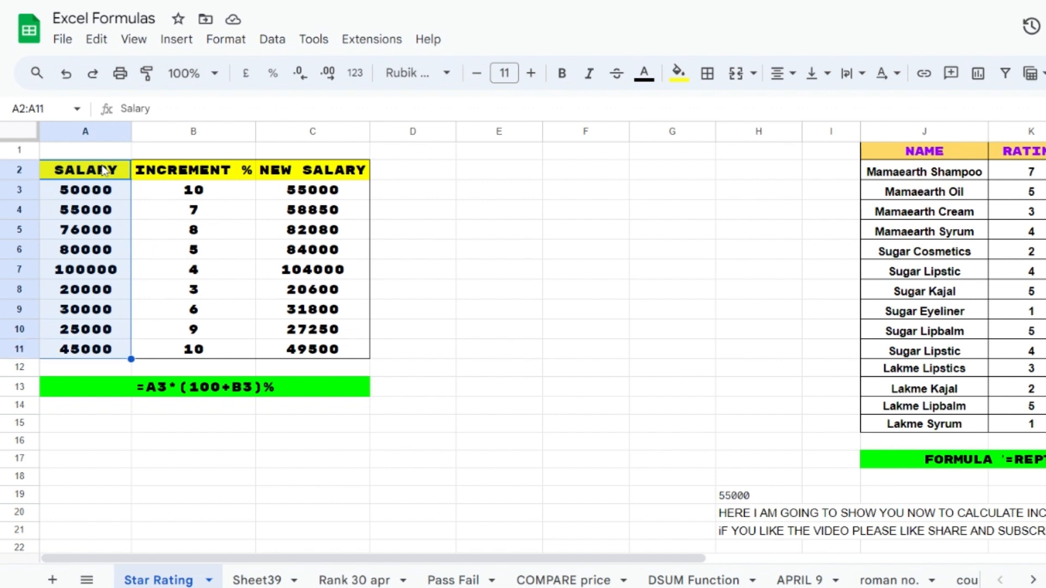
key("shift+Right")
key("shift+Right")
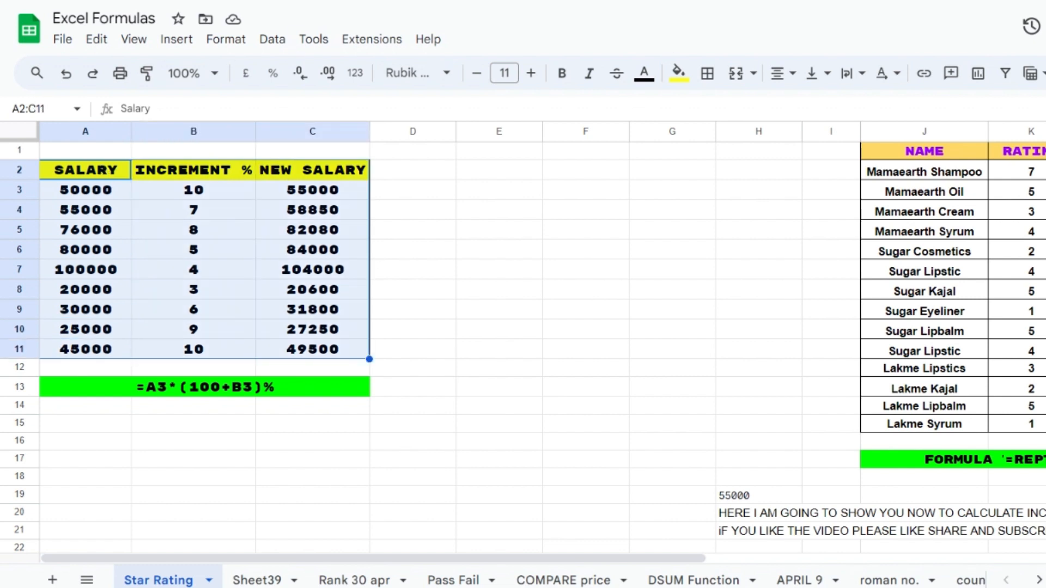
left_click(707, 74)
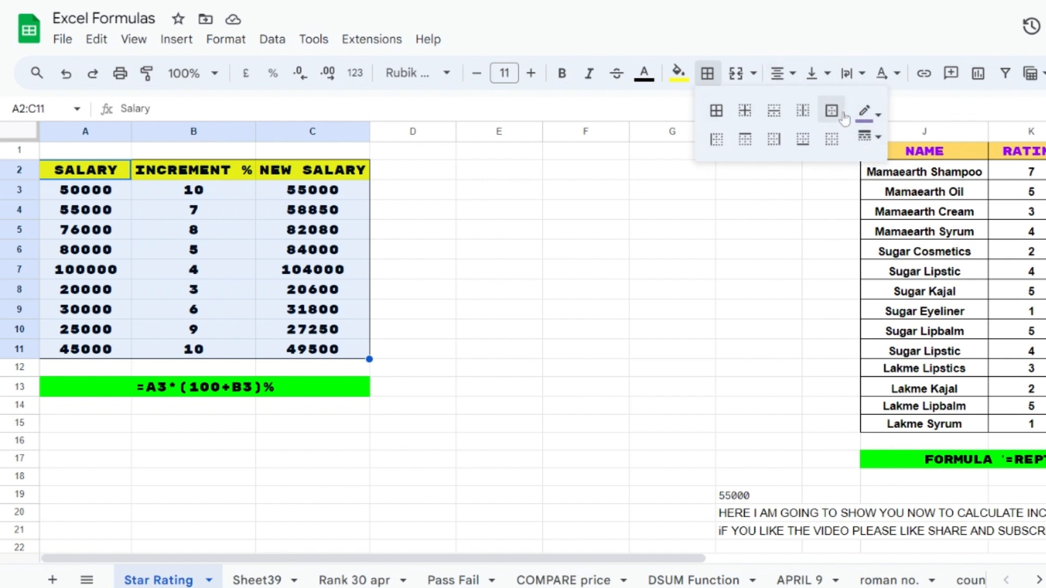
left_click(878, 138)
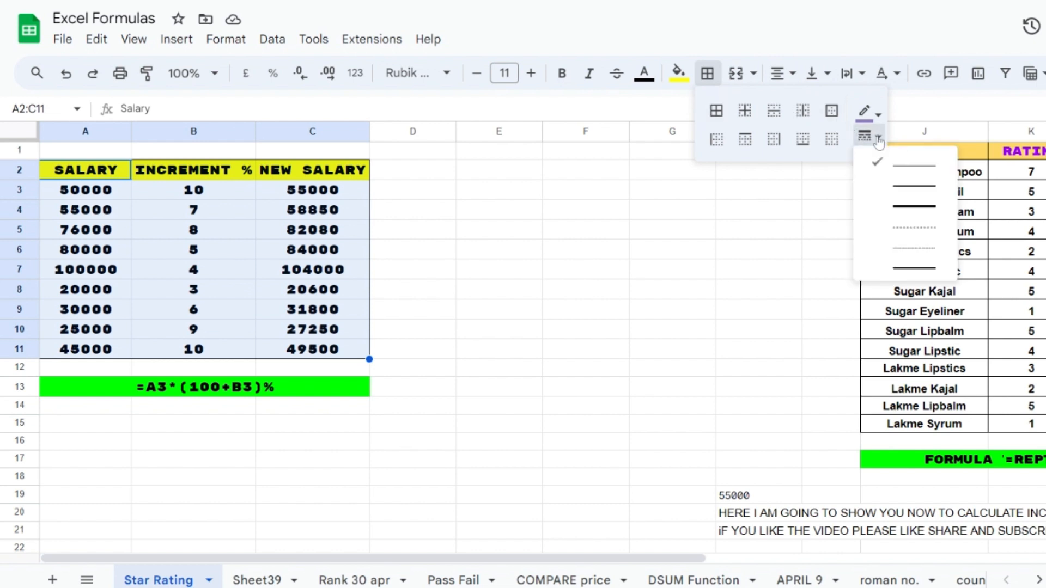
left_click(931, 206)
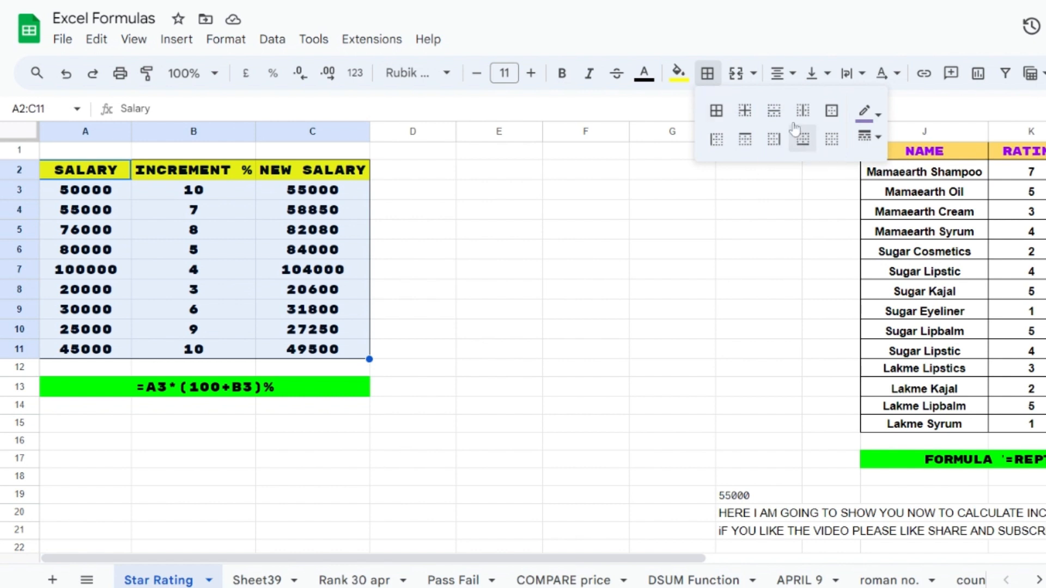
left_click(878, 141)
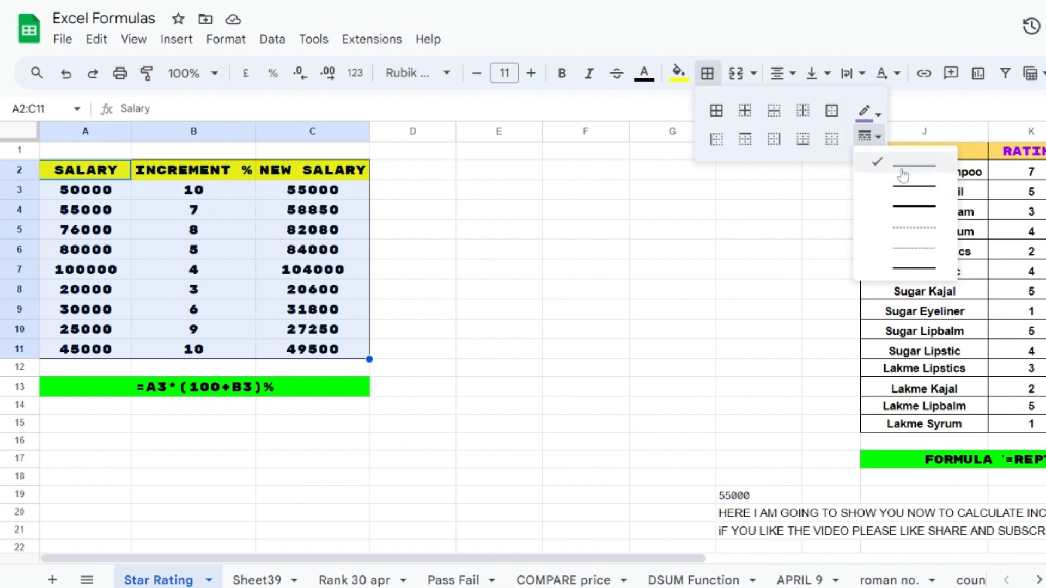
left_click(914, 206)
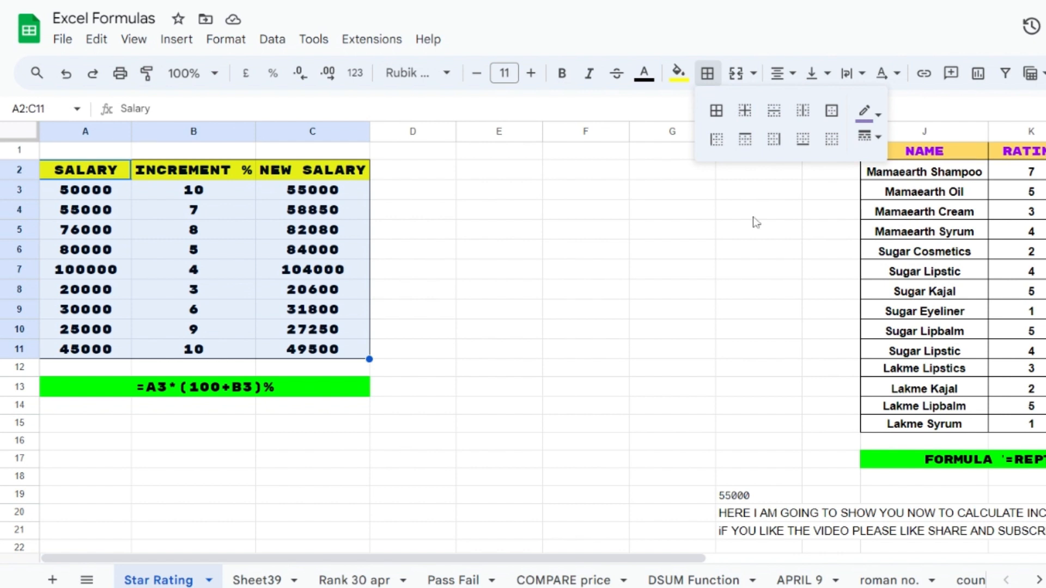
left_click(351, 226)
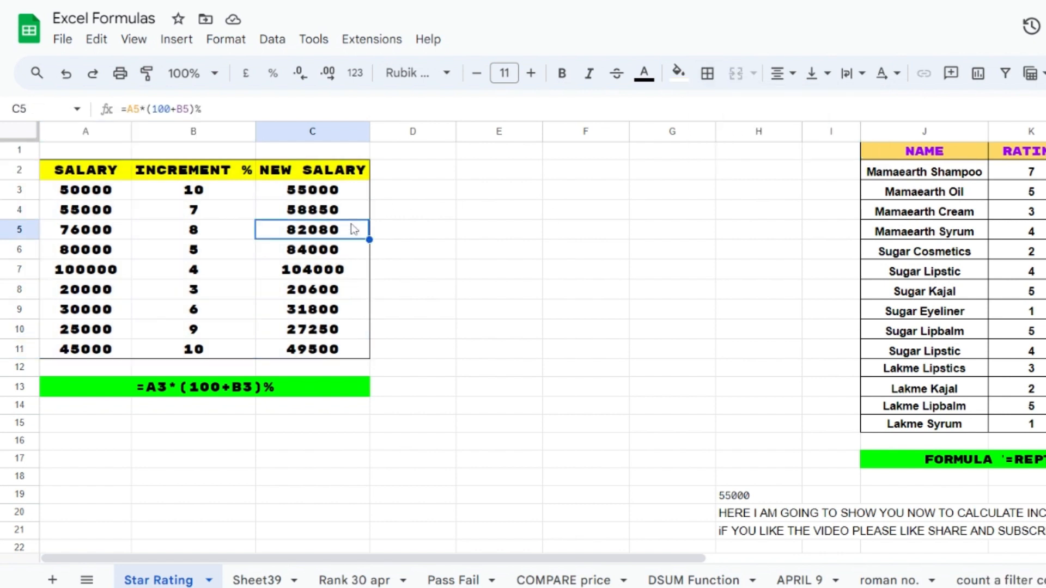
Apply thick light purple borders to all cells of the salary table in A2:C11
left_click(66, 170)
key("shift+Down")
key("shift+Down")
key("shift+Down")
key("shift+Down")
key("shift+Down")
key("shift+Down")
key("shift+Down")
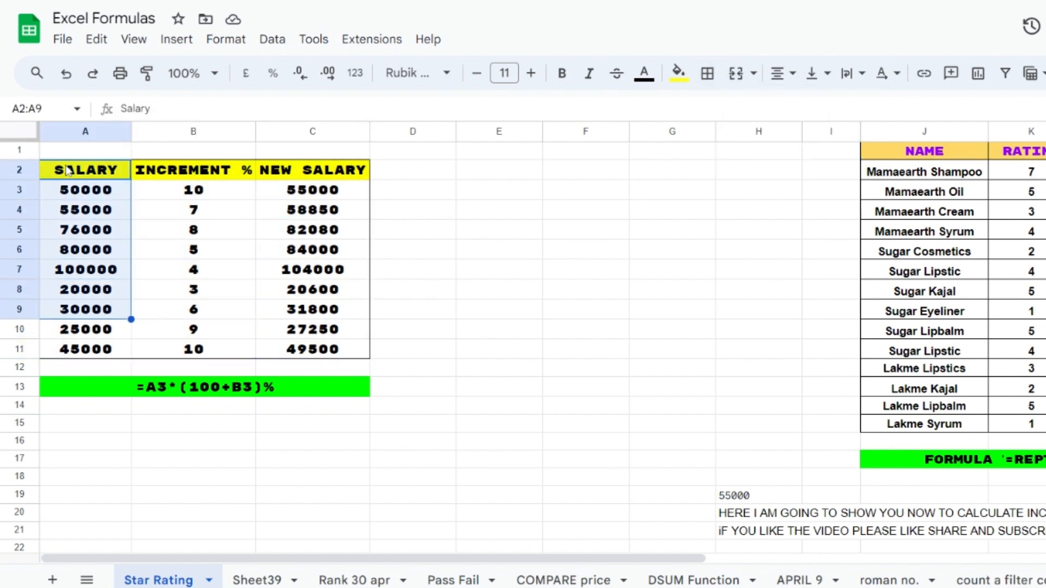
key("shift+Down")
key("shift+Down")
key("shift+Right")
key("shift+Right")
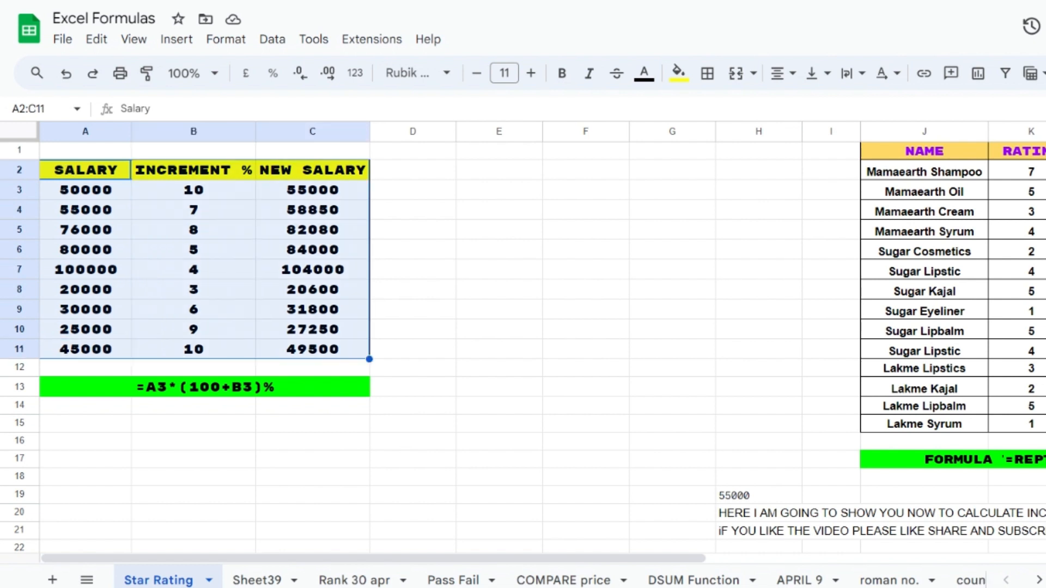
left_click(707, 73)
left_click(716, 110)
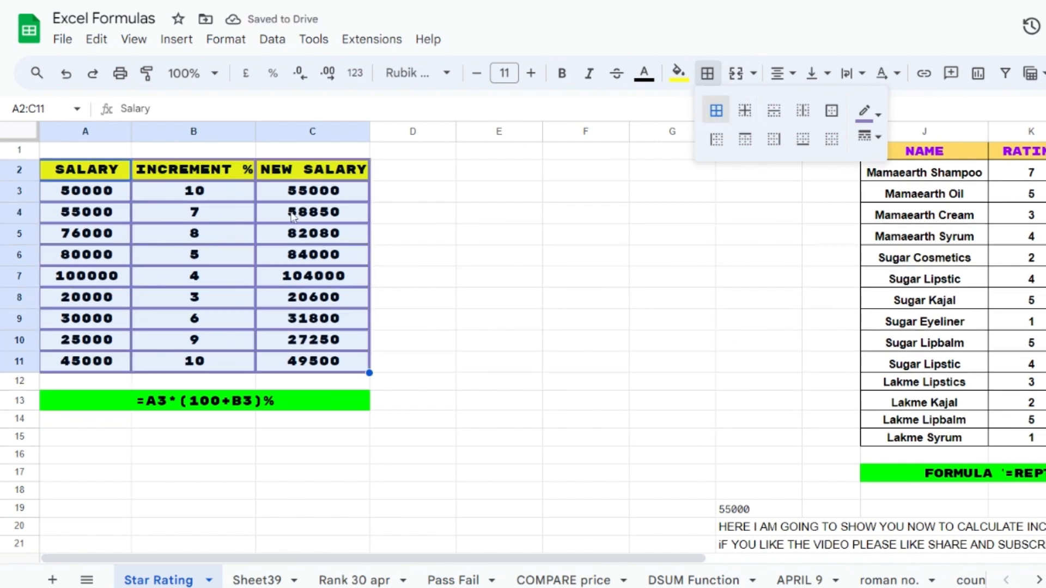
left_click(450, 238)
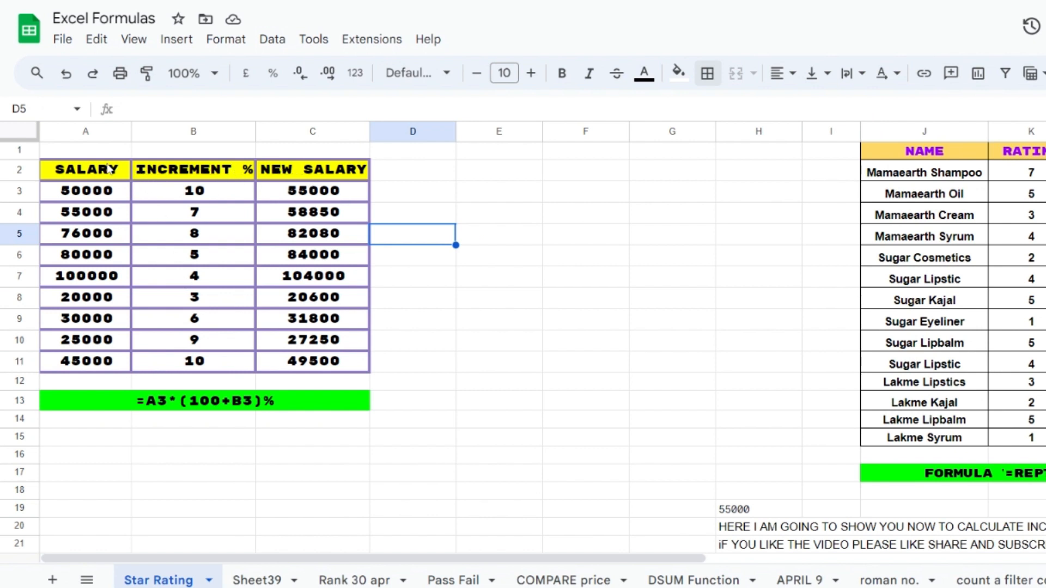
left_click(79, 171)
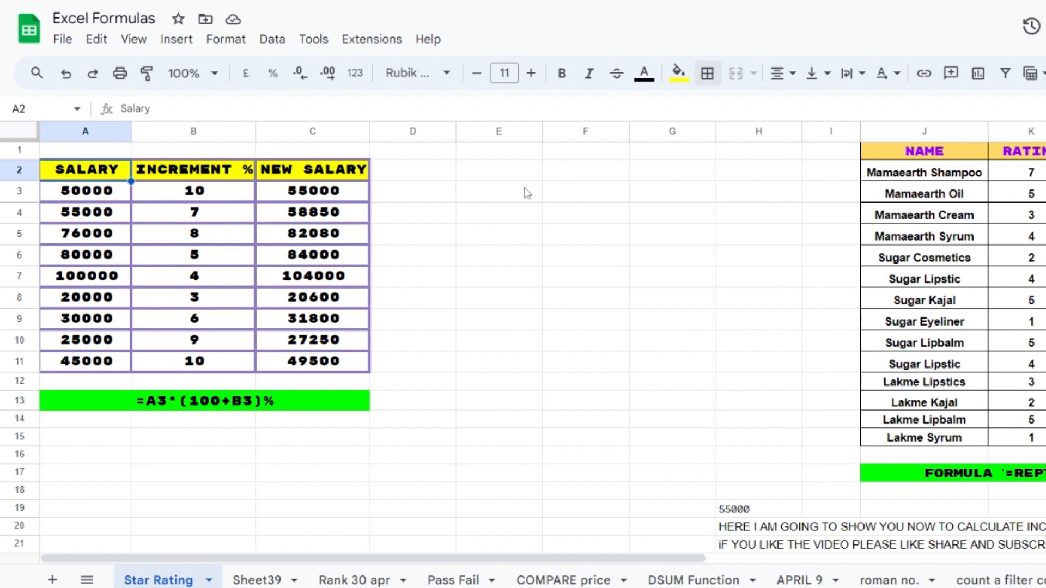
key("shift+Down")
key("shift+Down")
key("shift+Down")
key("shift+Down")
key("shift+Down")
key("shift+Down")
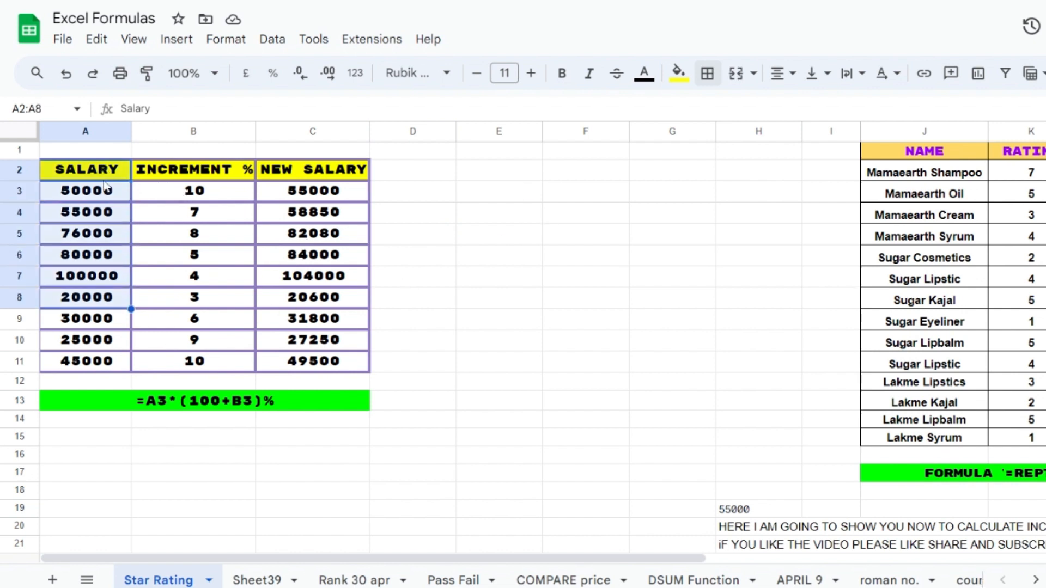
Choose pale blue as the border colour with the salary data rows A3:C11 selected
left_click(97, 193)
key("shift+Down")
key("shift+Down")
key("shift+Down")
key("shift+Down")
key("shift+Down")
key("shift+Down")
key("shift+Down")
key("shift+Down")
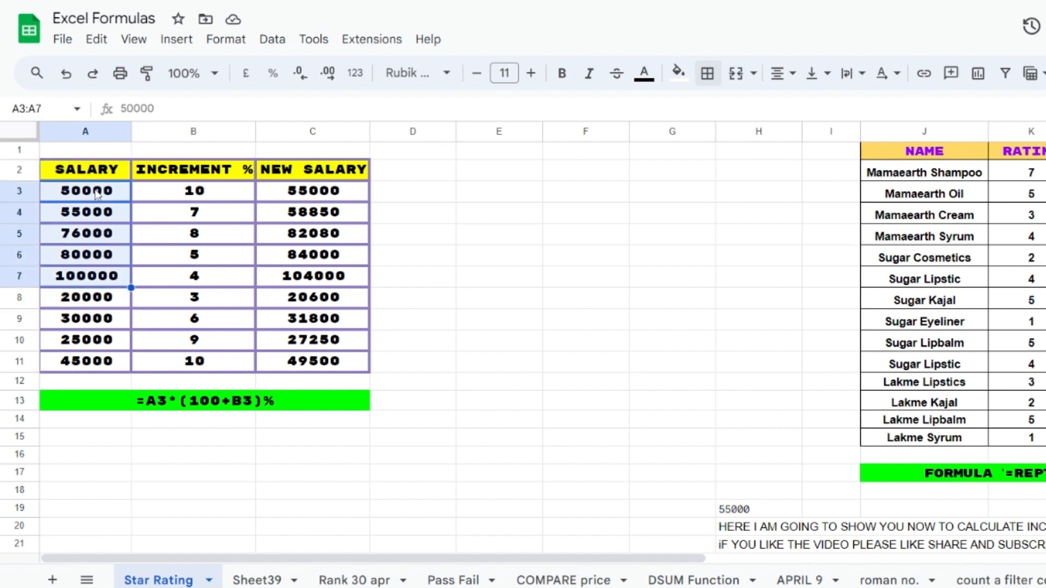
key("shift+Right")
key("shift+Right")
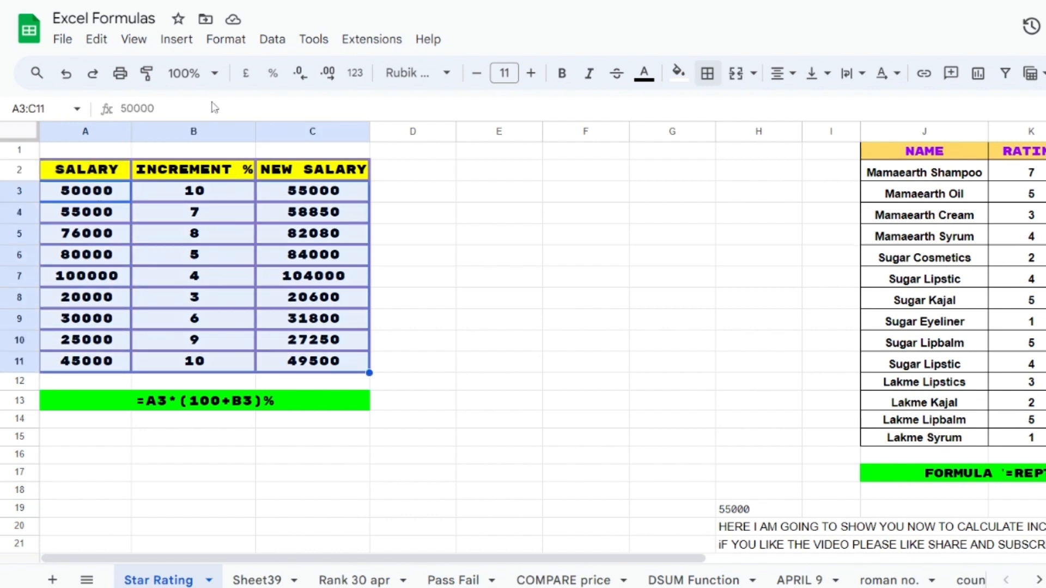
left_click(755, 76)
left_click(707, 76)
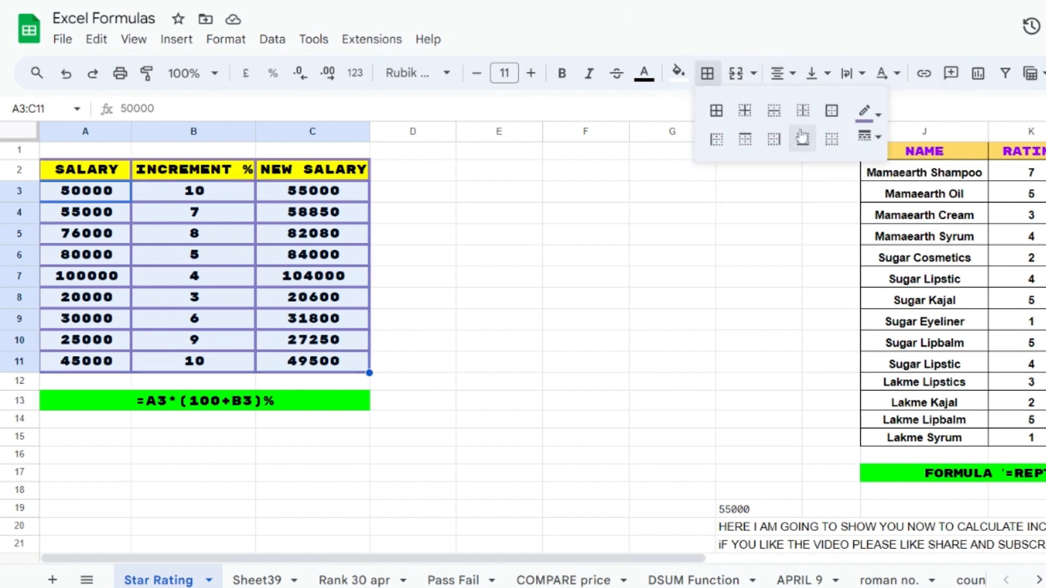
left_click(877, 115)
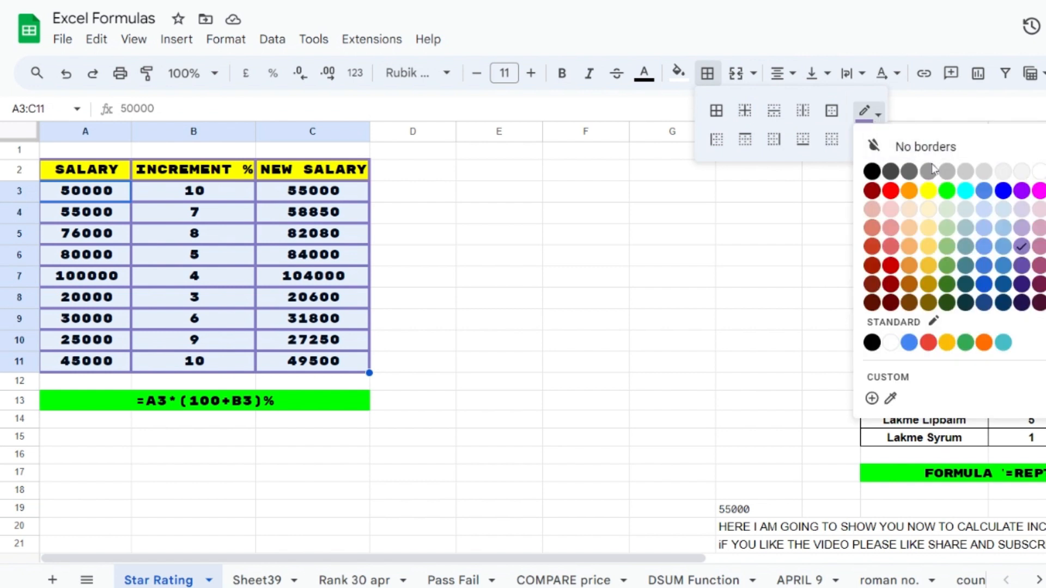
left_click(985, 209)
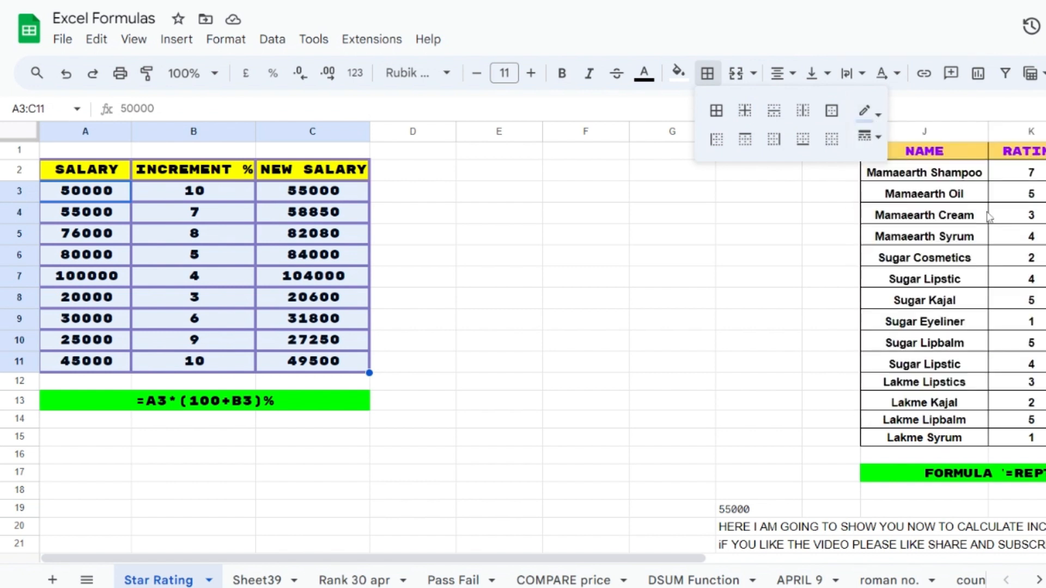
left_click(506, 279)
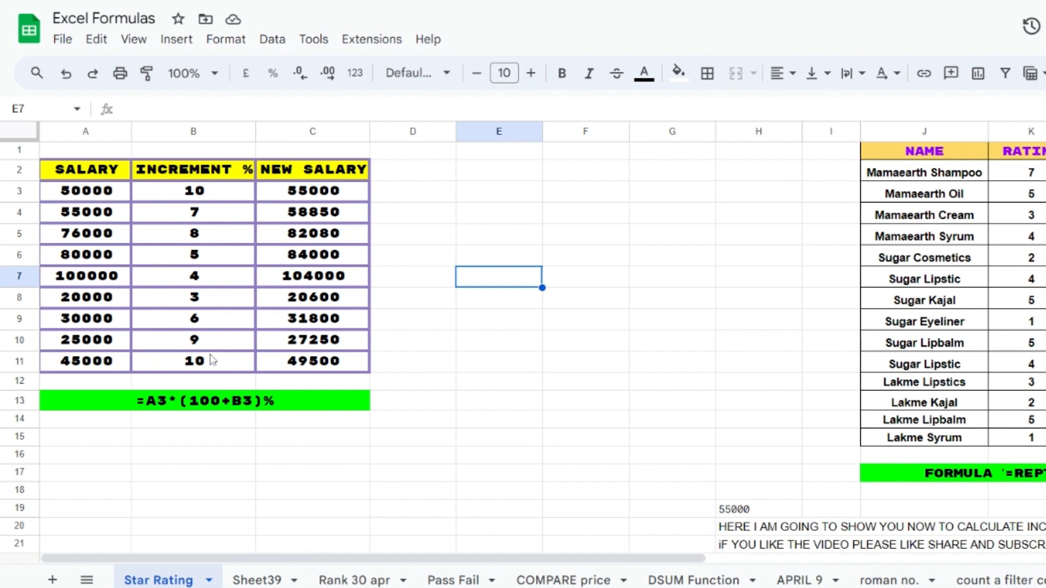
left_click(442, 206)
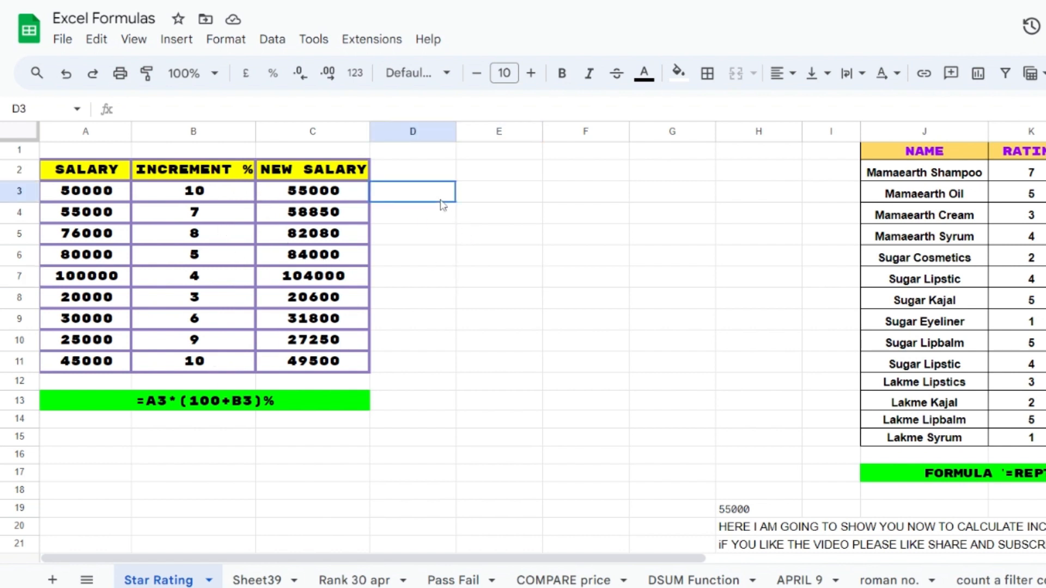
Left-align the contents of the salary table in A2:C11, including the header row
left_click(97, 173)
key("shift+Down")
key("shift+Down")
key("shift+Down")
key("shift+Down")
key("shift+Down")
key("shift+Down")
key("shift+Down")
key("shift+Down")
key("shift+Down")
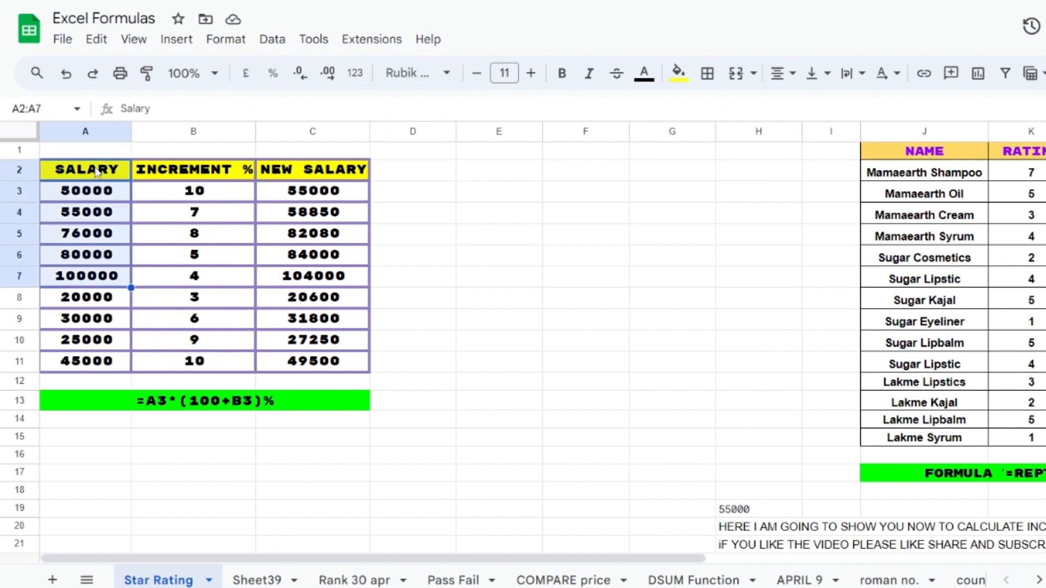
key("shift+Right")
key("shift+Right")
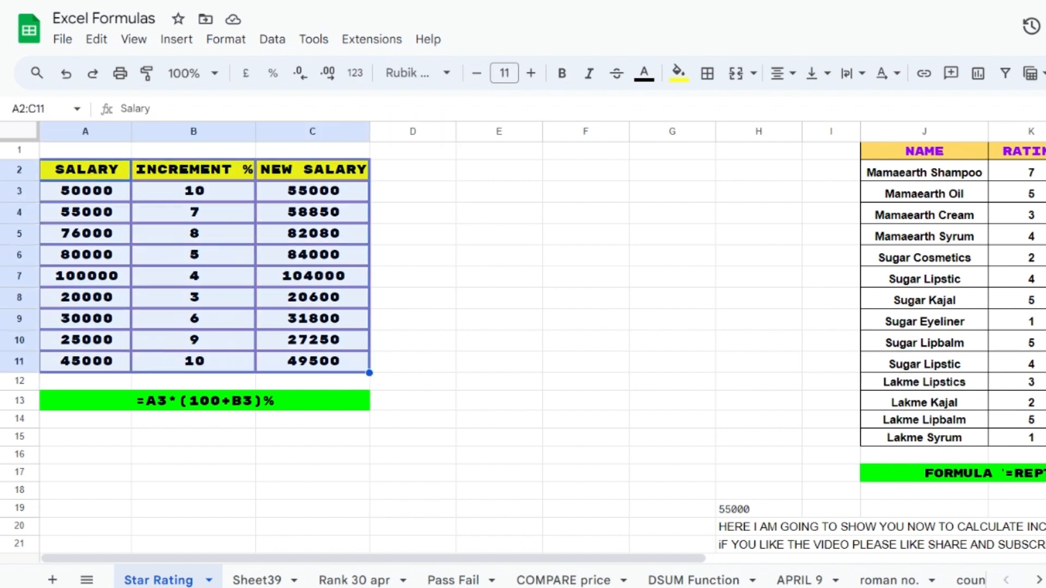
left_click(790, 77)
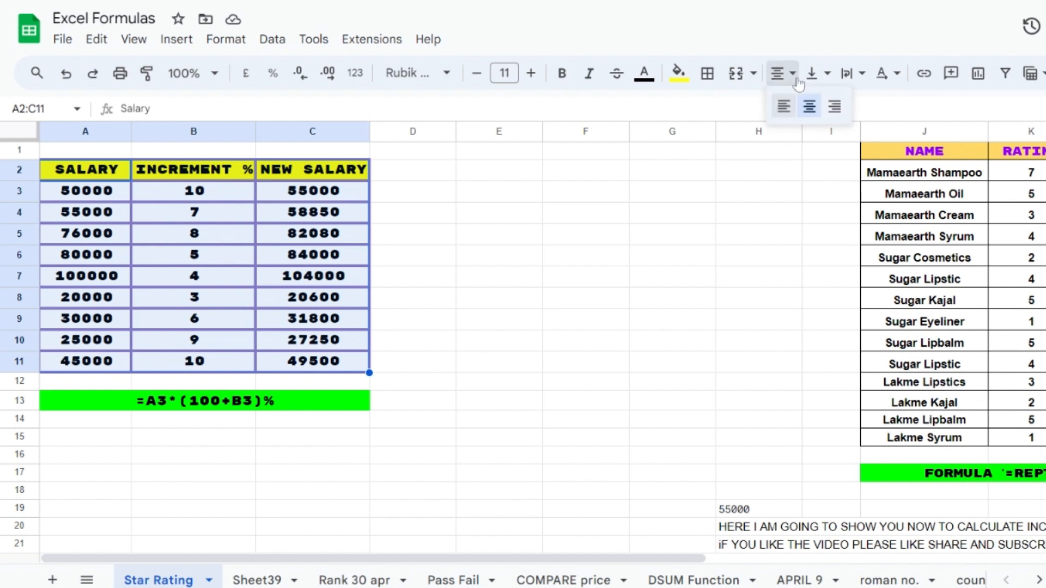
left_click(785, 112)
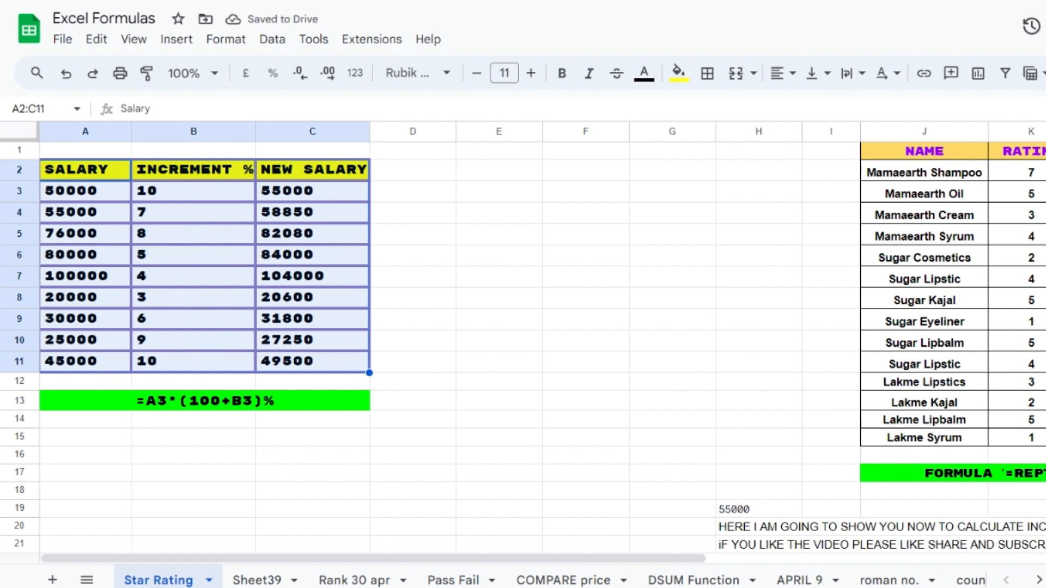
Centre the contents of the salary table in A2:C11, and switch their horizontal alignment to right
left_click(782, 73)
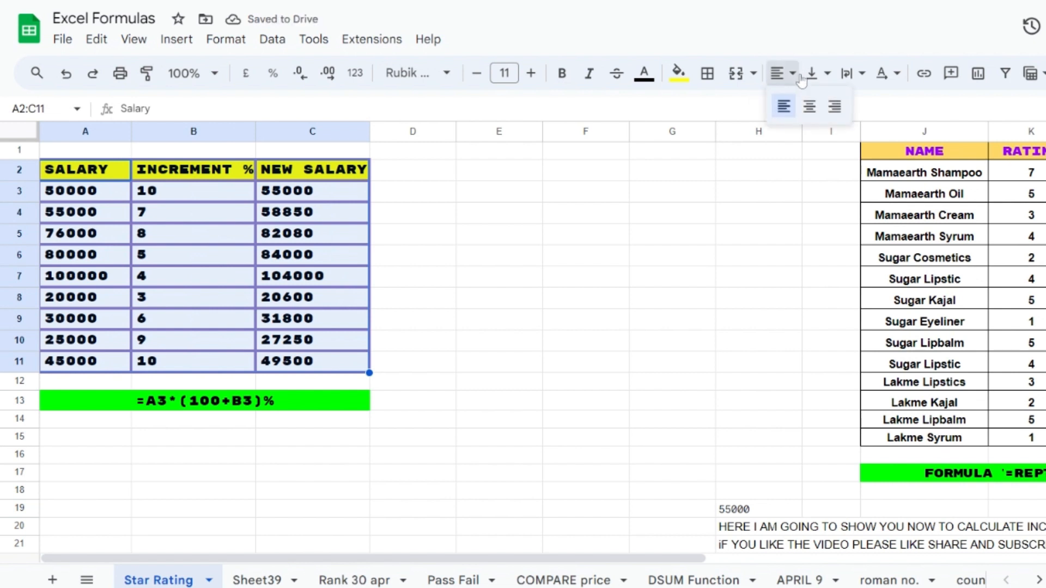
left_click(810, 111)
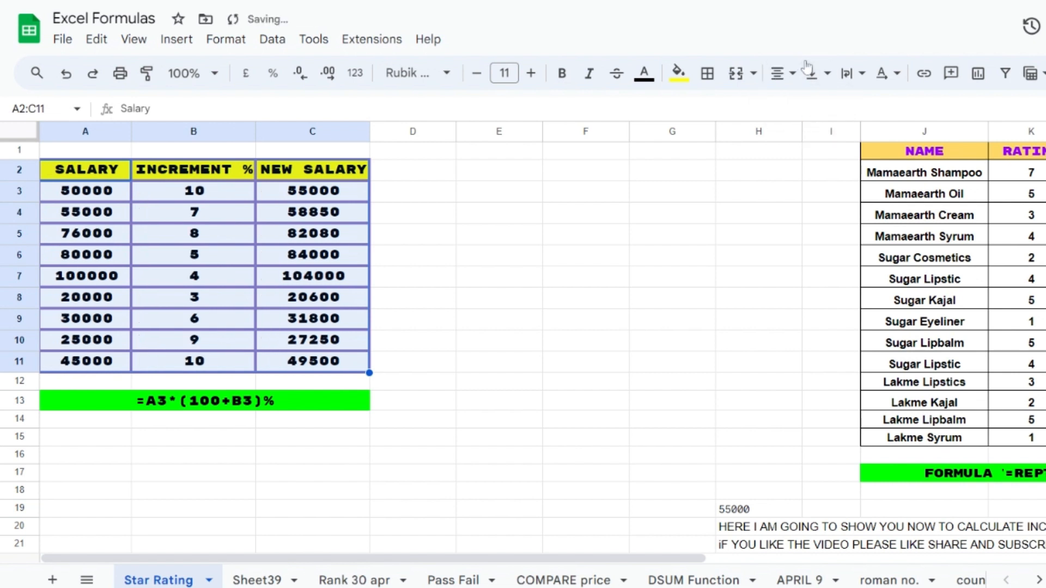
left_click(754, 75)
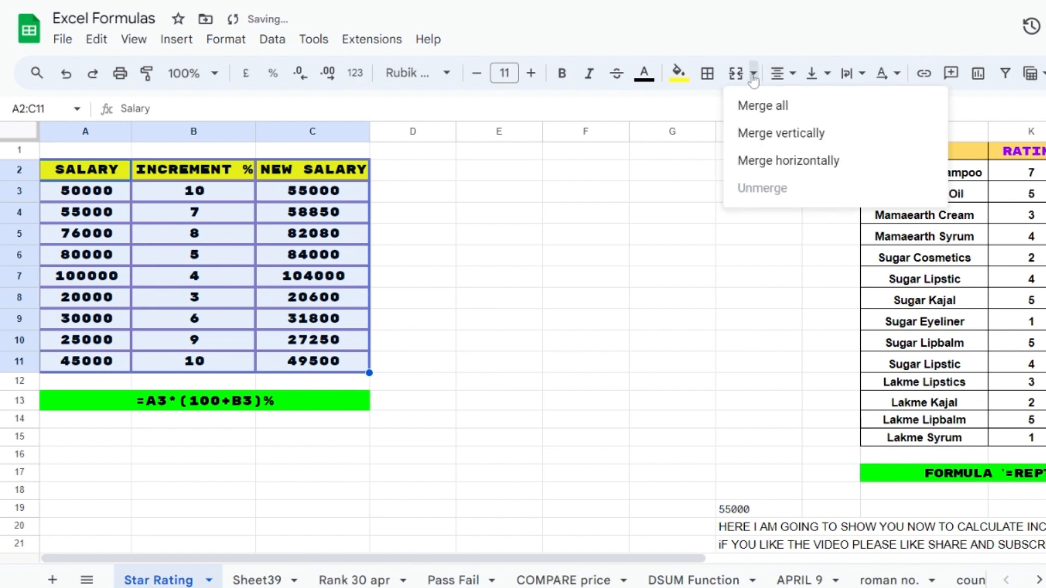
left_click(782, 73)
left_click(835, 106)
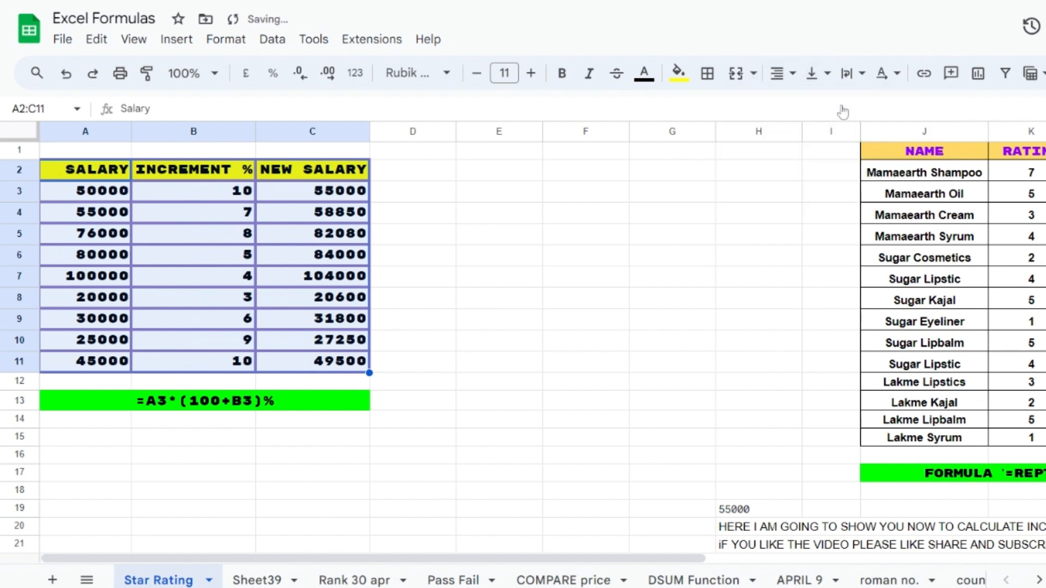
left_click(636, 177)
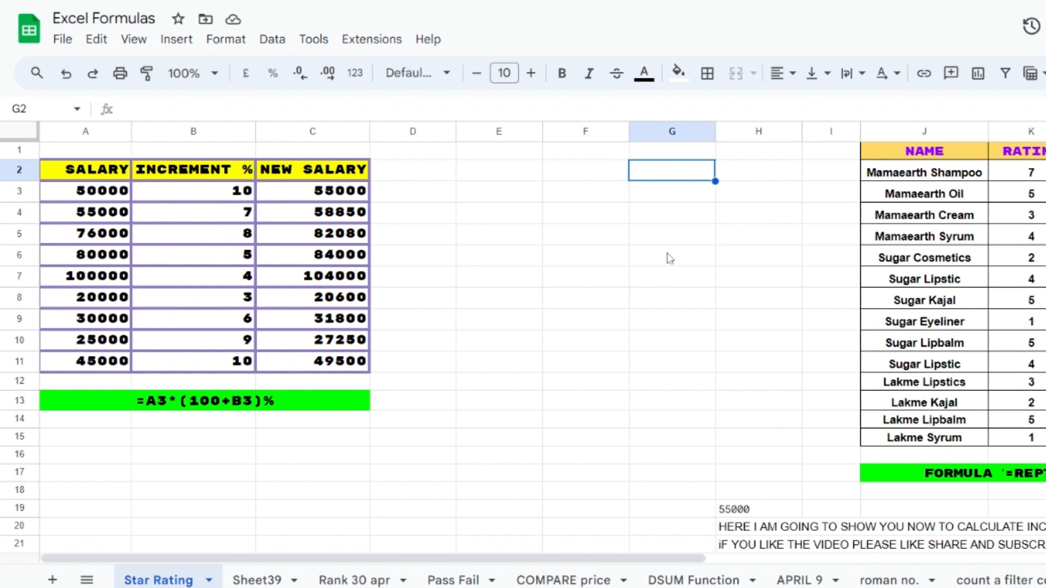
Align the contents of the salary table in A2:C11 vertically to the top, including the header row
left_click(76, 172)
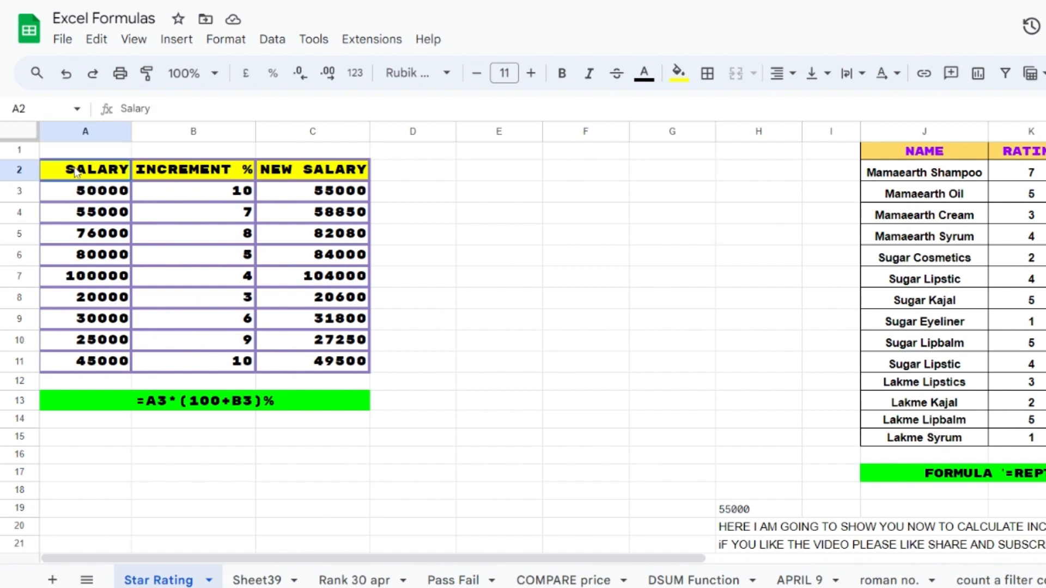
key("shift+Down")
key("shift+Down")
key("shift+Down")
key("shift+Down")
key("shift+Down")
key("shift+Down")
key("shift+Down")
key("shift+Down")
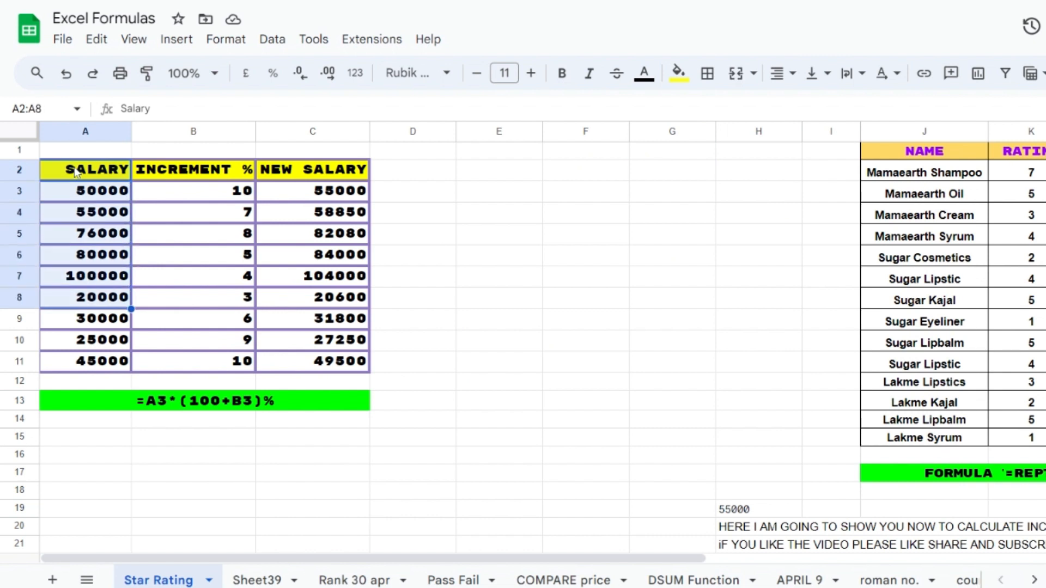
key("shift+Down")
key("shift+Right")
key("shift+Right")
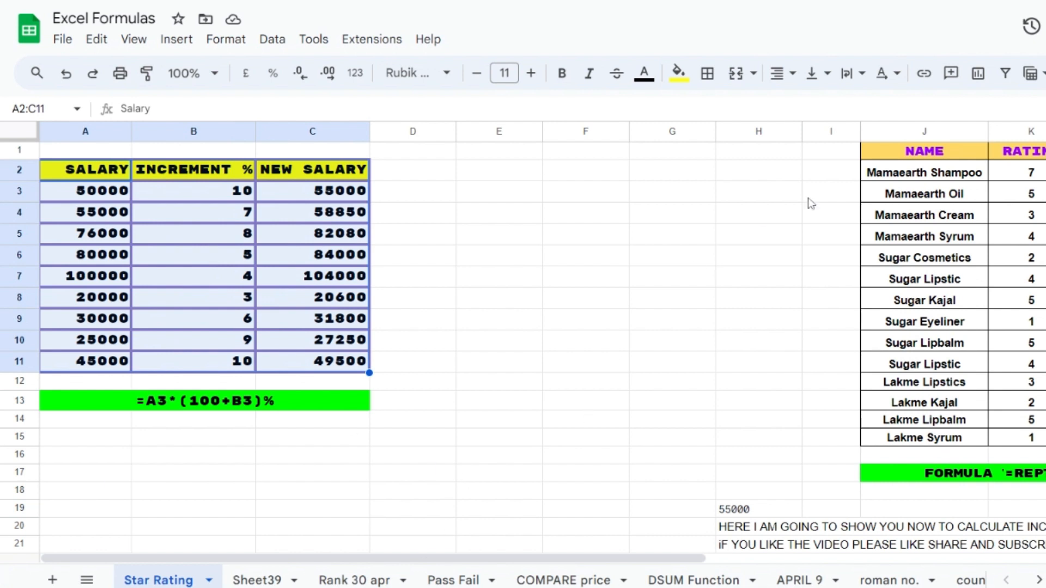
left_click(827, 74)
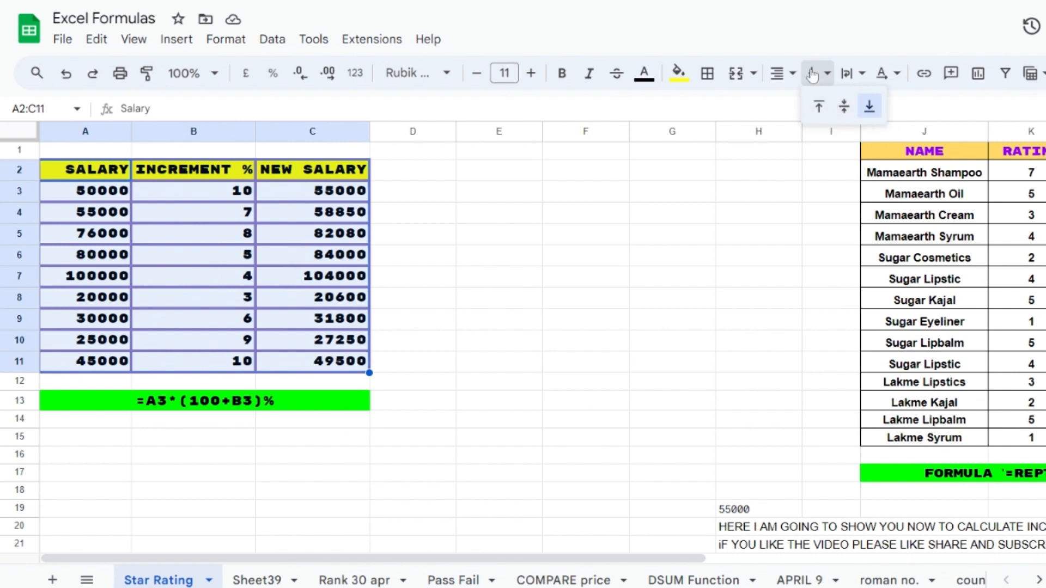
left_click(819, 107)
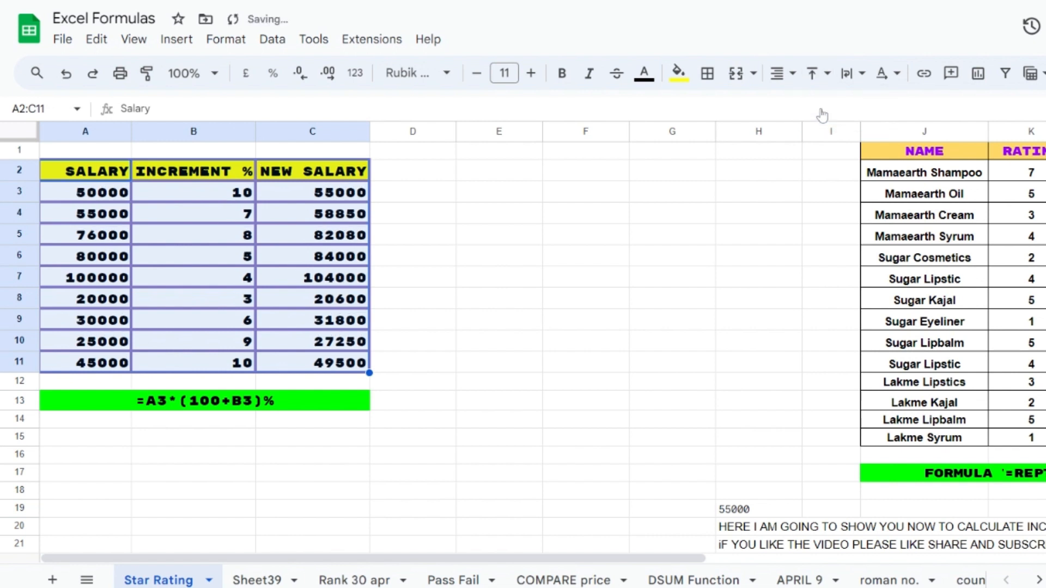
Set the vertical alignment of A2:C11 to middle, and switch it to bottom
left_click(833, 76)
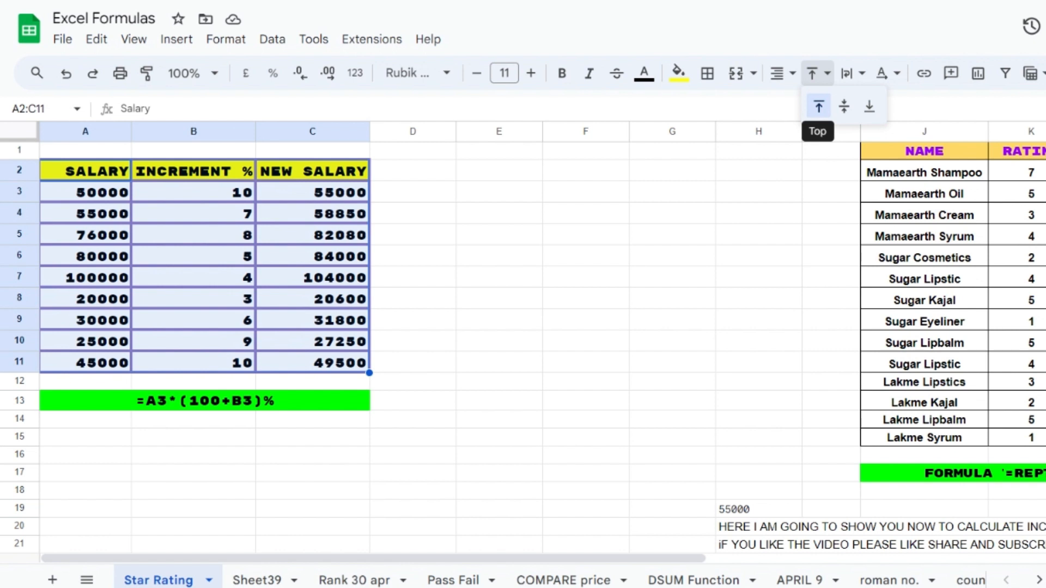
left_click(844, 107)
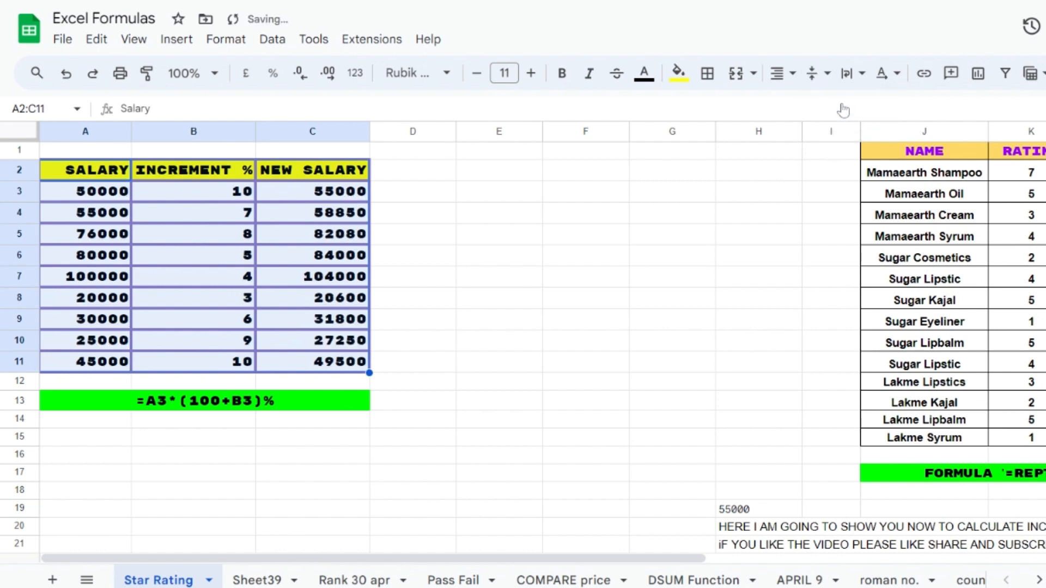
left_click(826, 79)
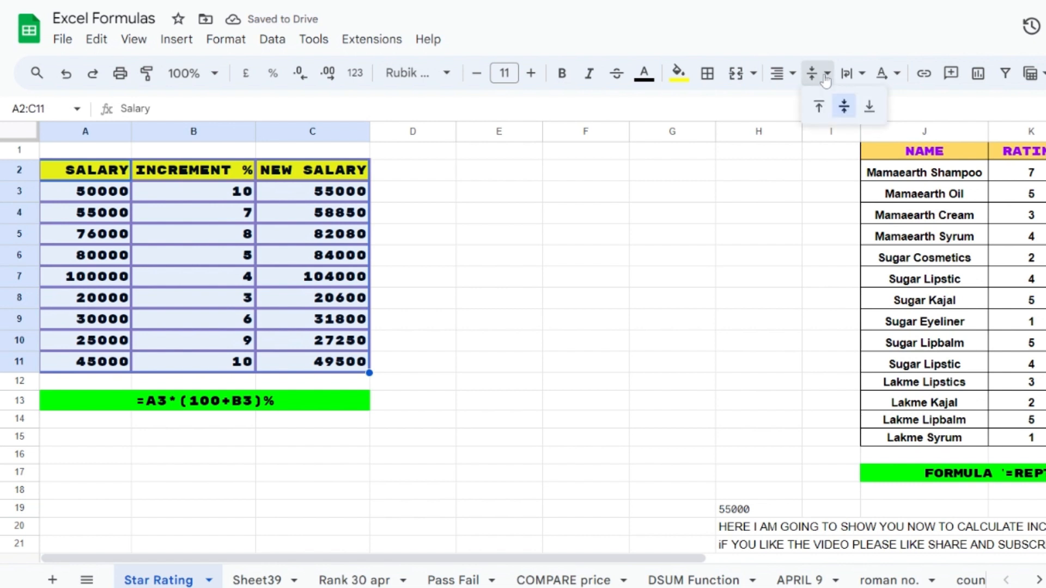
left_click(870, 108)
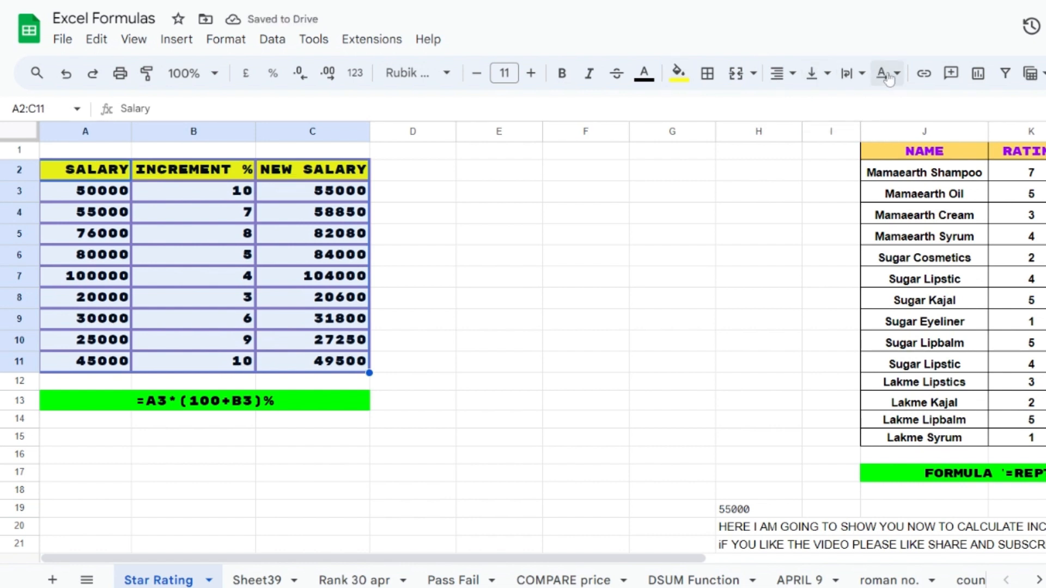
Extend the header in C2 so that it reads "New Salary in account"
left_click(848, 76)
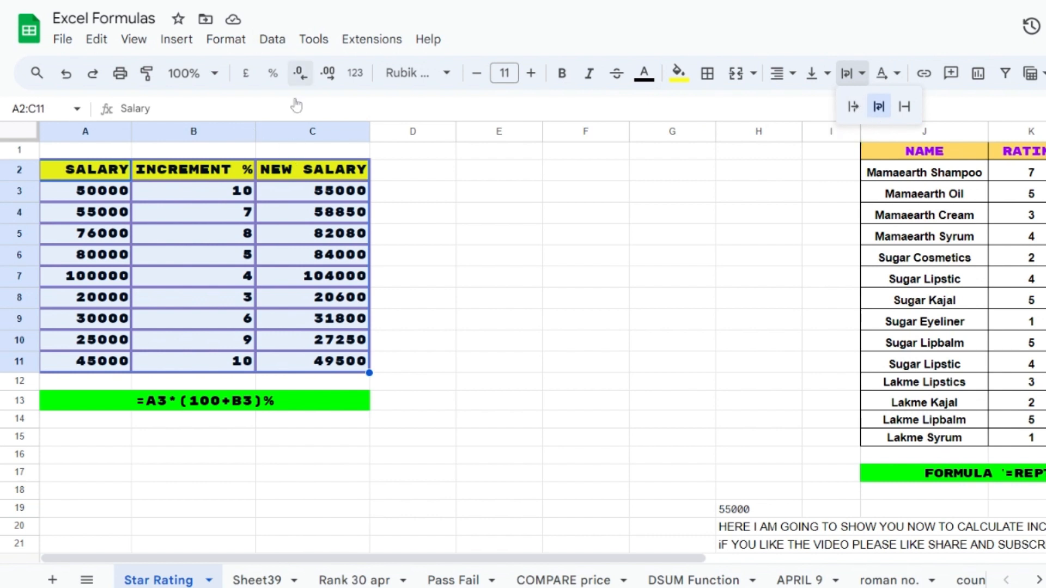
left_click(308, 194)
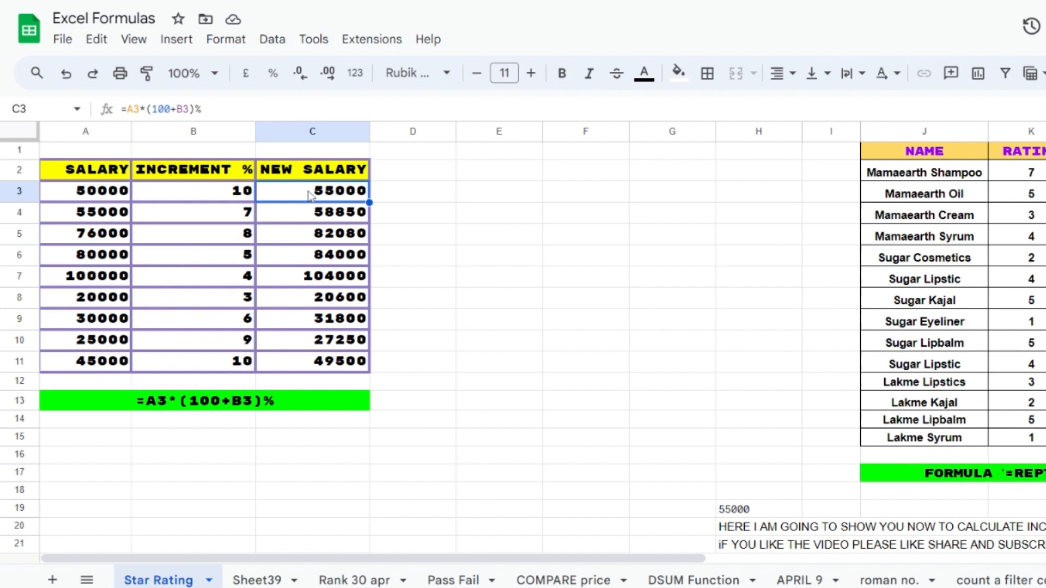
left_click(354, 174)
triple_click(354, 173)
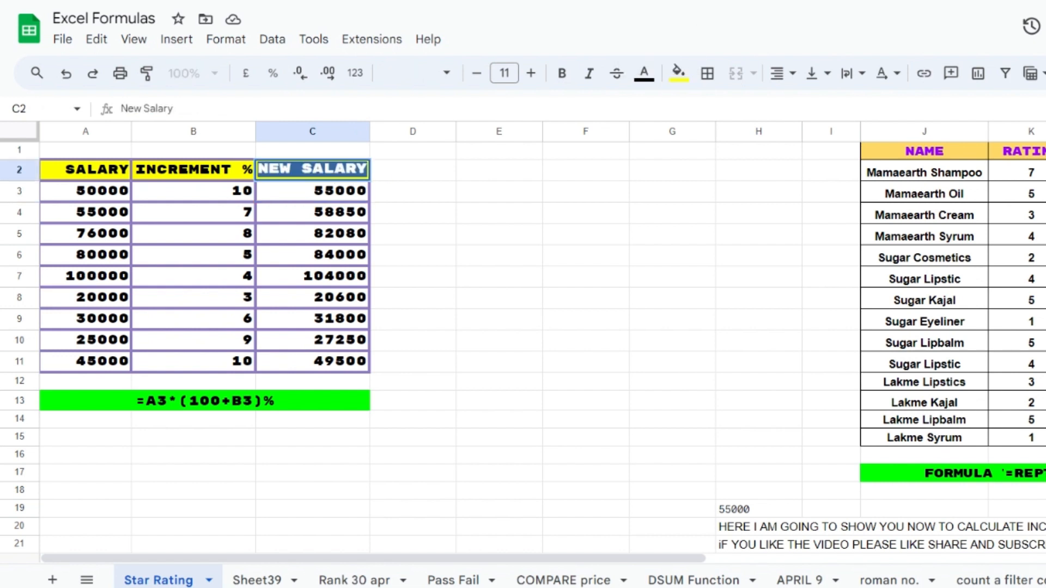
left_click(357, 169)
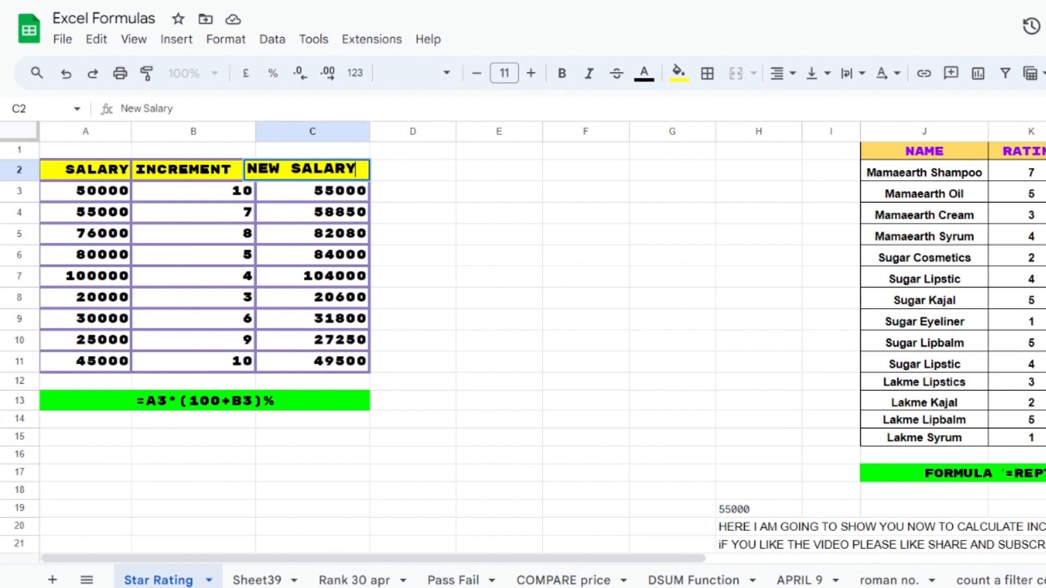
type("in account")
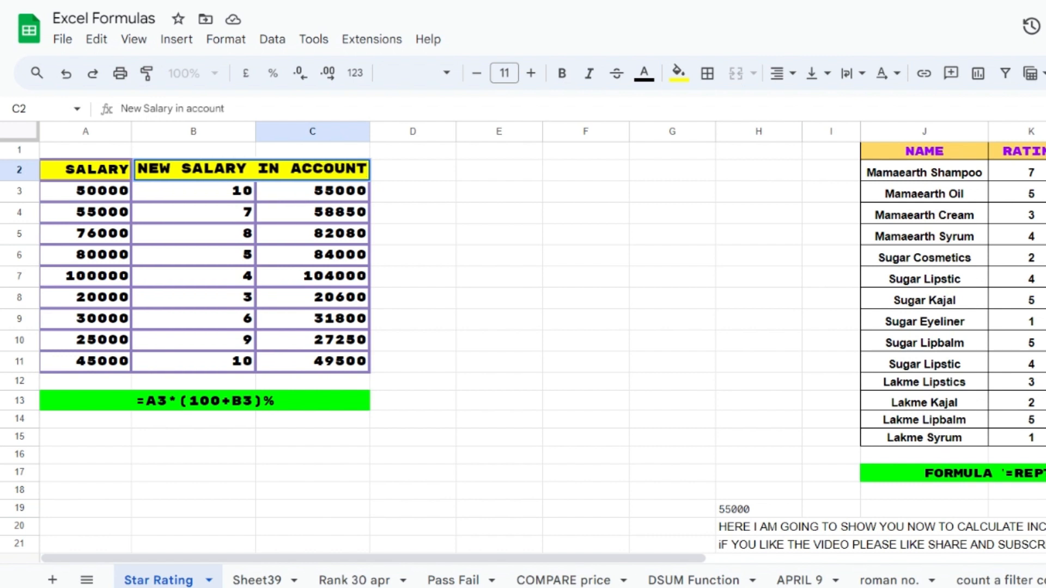
key("Return")
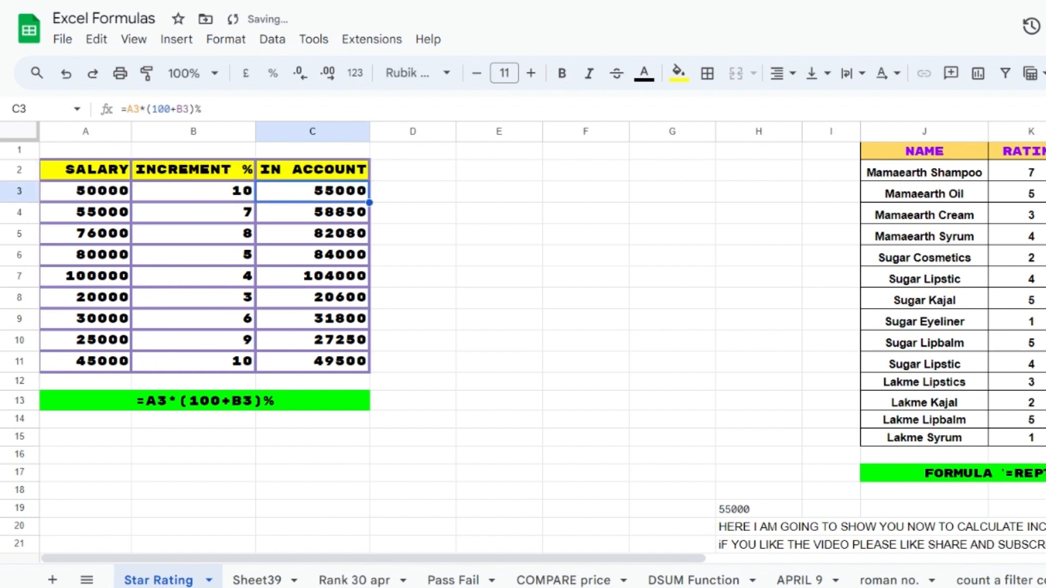
Wrap the text of the header in C2, and undo the wrapping
left_click(322, 173)
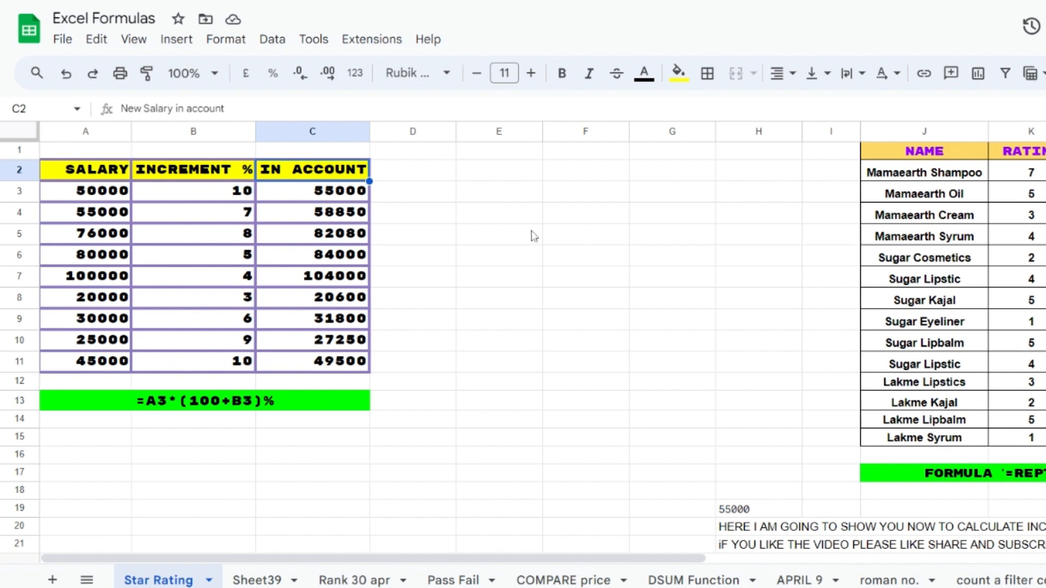
left_click(863, 80)
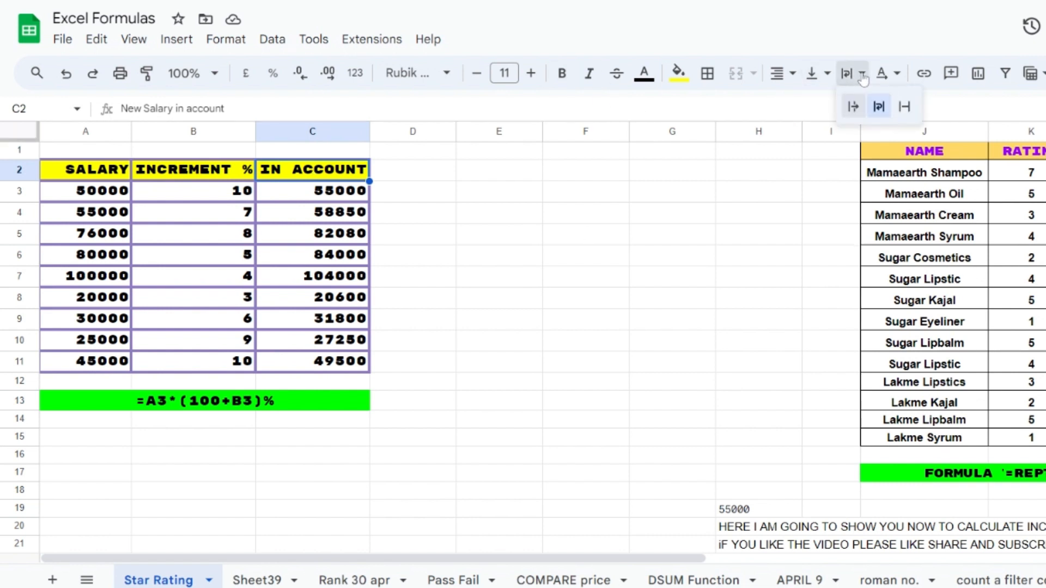
left_click(883, 111)
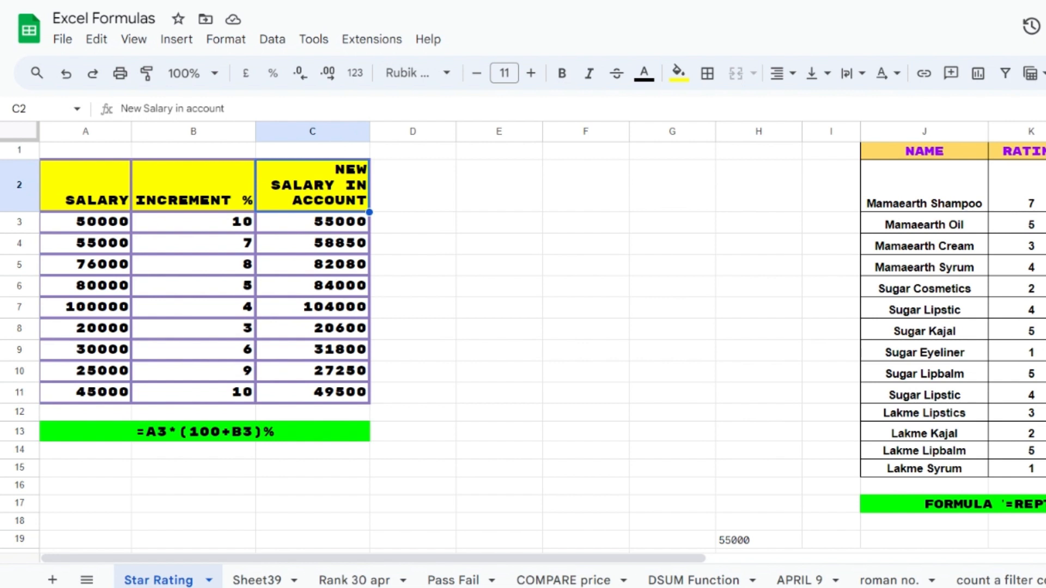
key("ctrl+z")
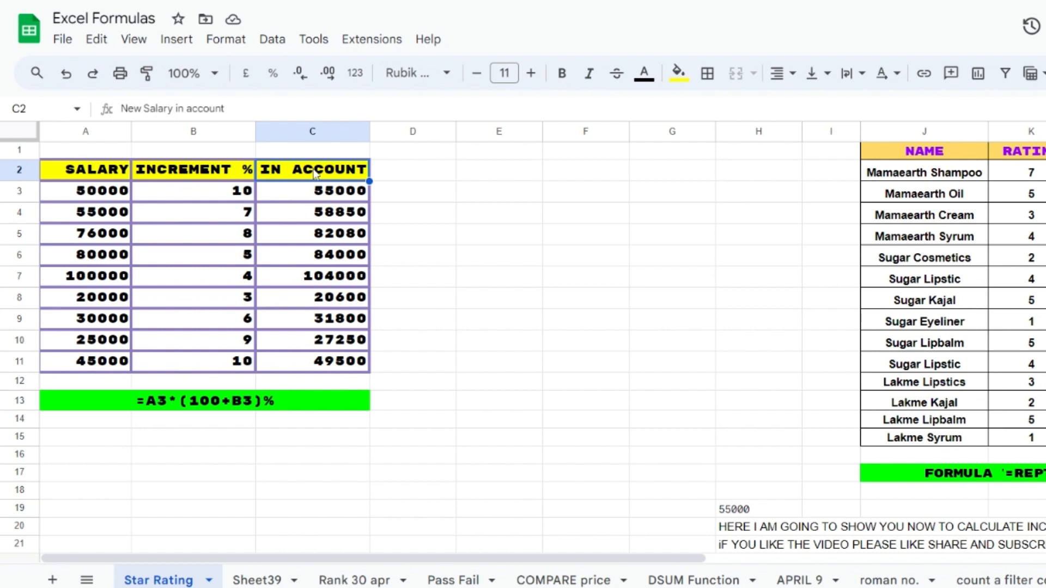
Wrap the long header text in C2 again, and switch its text wrapping to Clip
left_click(860, 77)
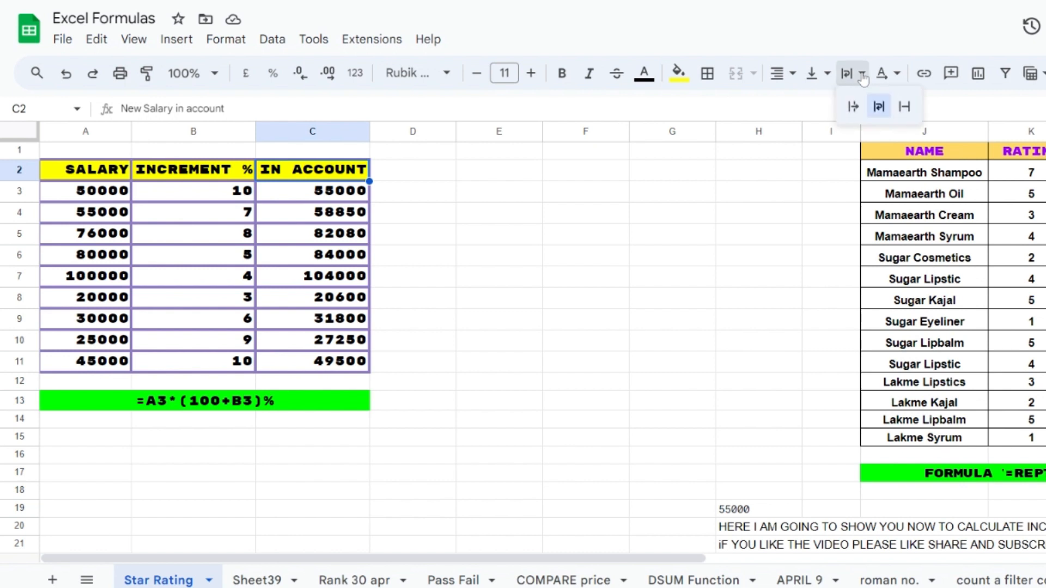
left_click(879, 108)
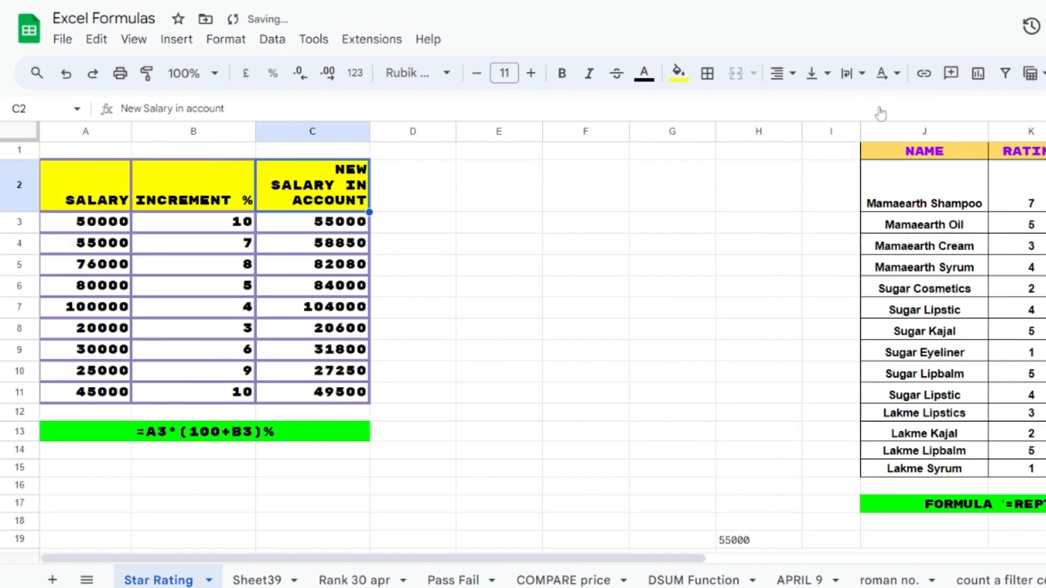
left_click(859, 73)
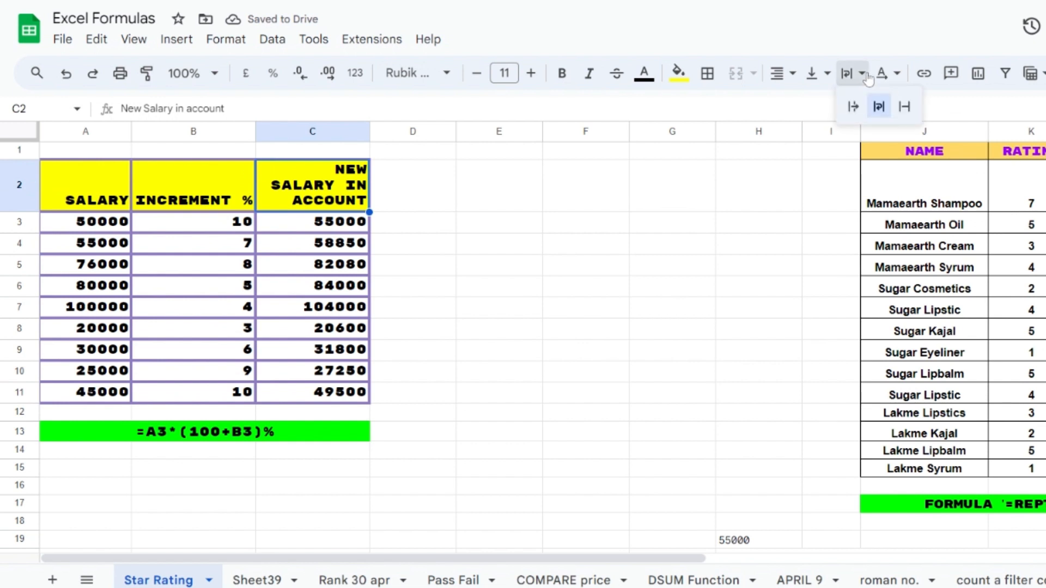
left_click(904, 108)
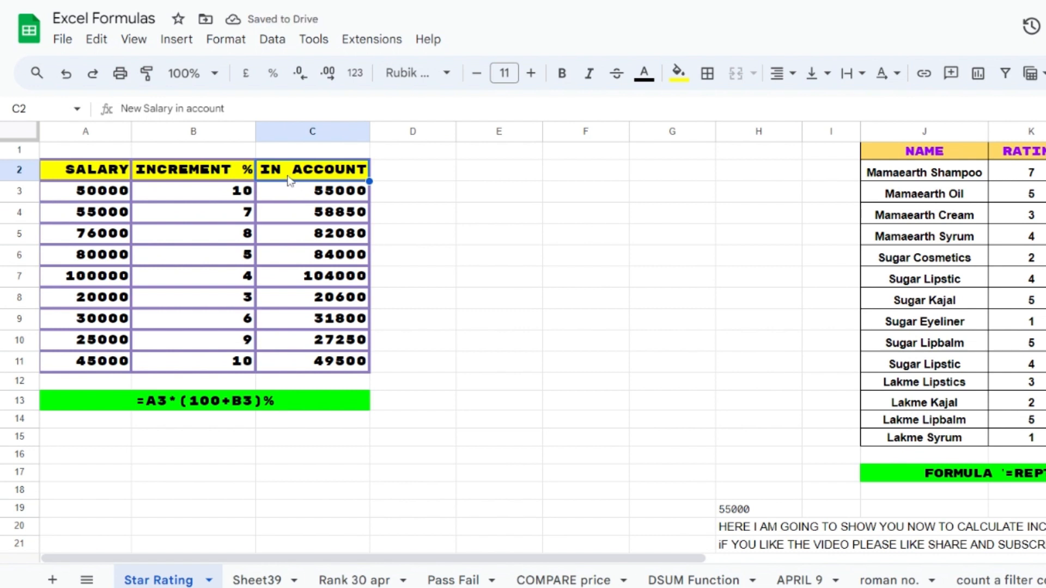
left_click(207, 172)
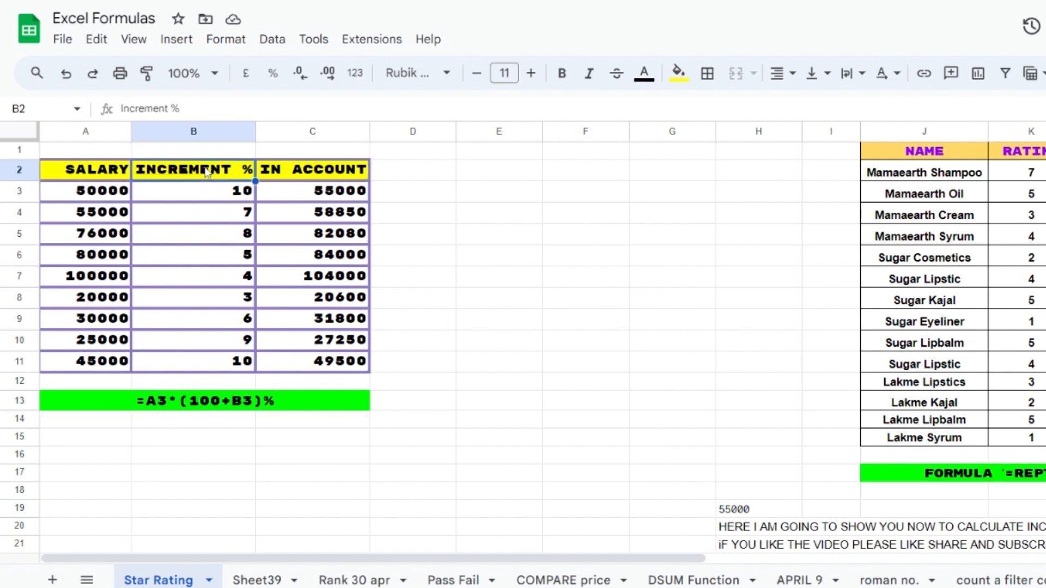
Remove the words "in account" from the header in C2, leaving "New Salary"
double_click(308, 170)
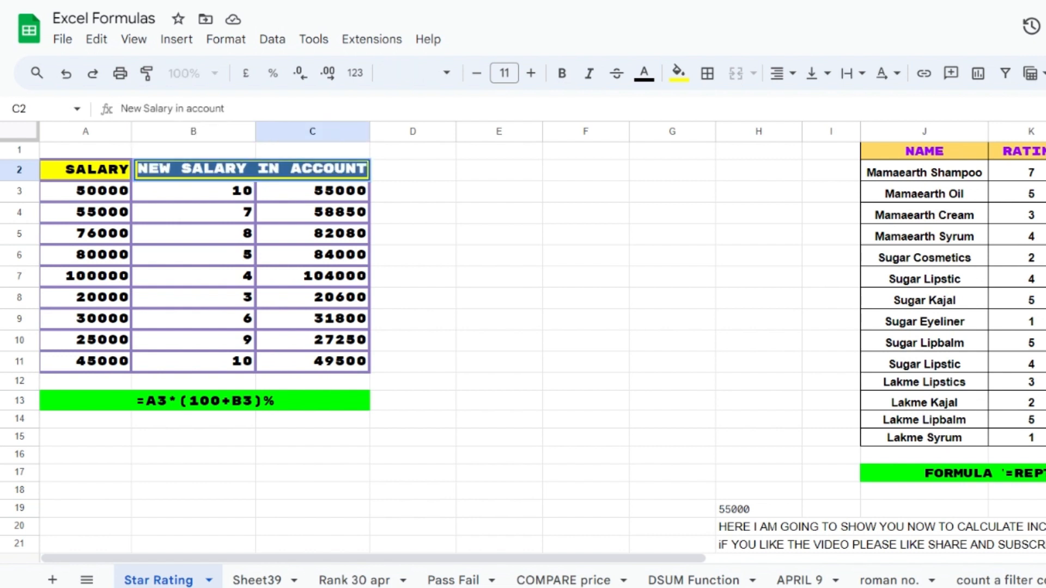
double_click(268, 169)
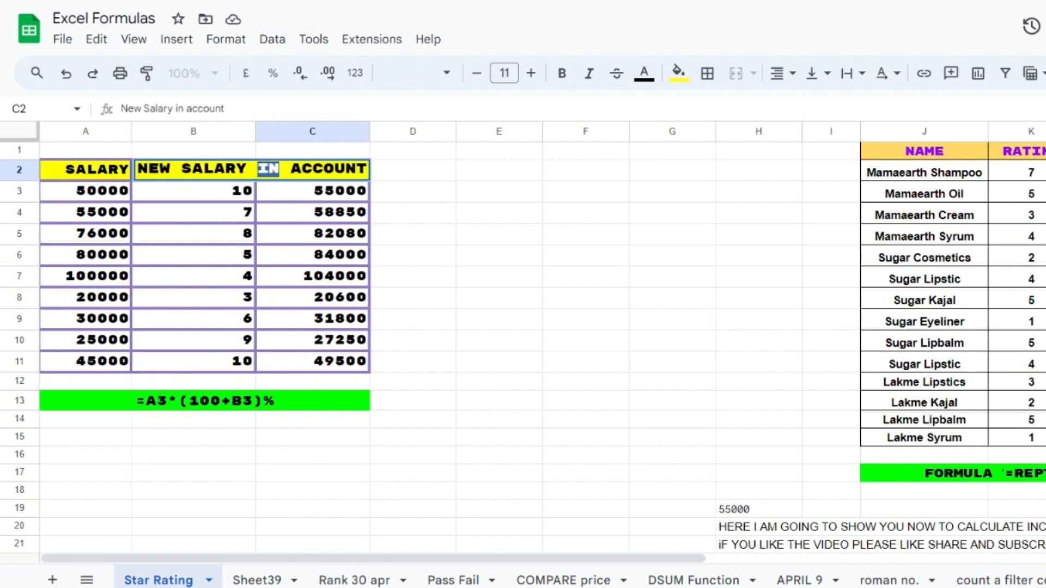
key("Delete")
key("Delete")
key("Delete")
key("Delete")
key("Delete")
key("Delete")
key("Delete")
key("Delete")
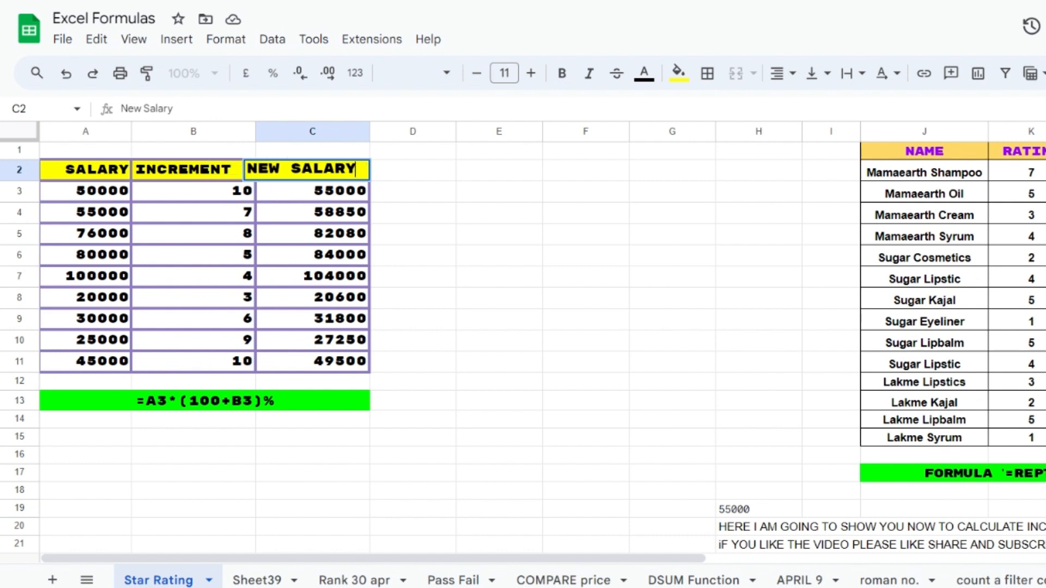
left_click(573, 193)
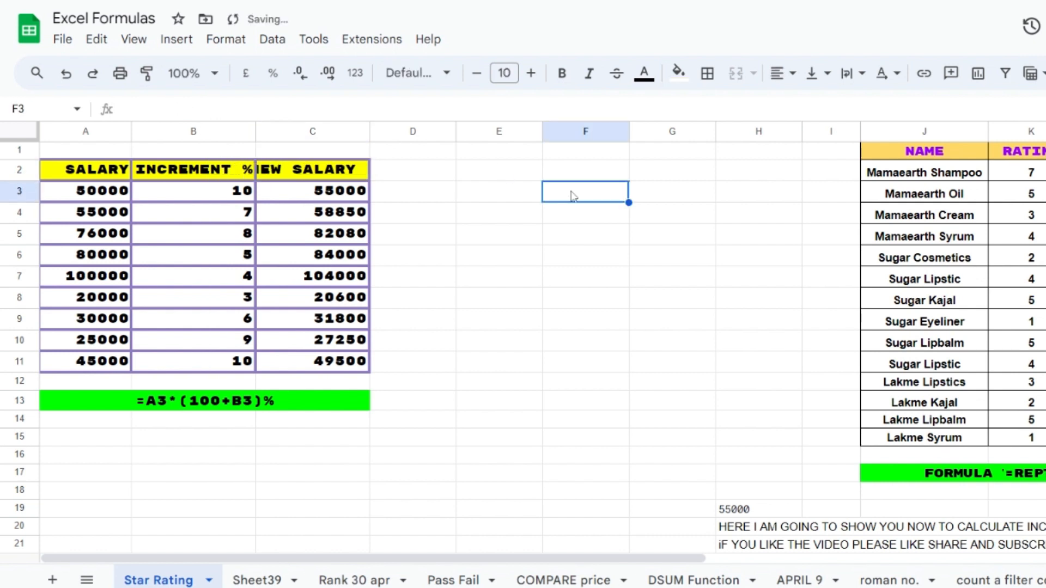
Change the font of the New Salary header in C2 to Merriweather
left_click(301, 170)
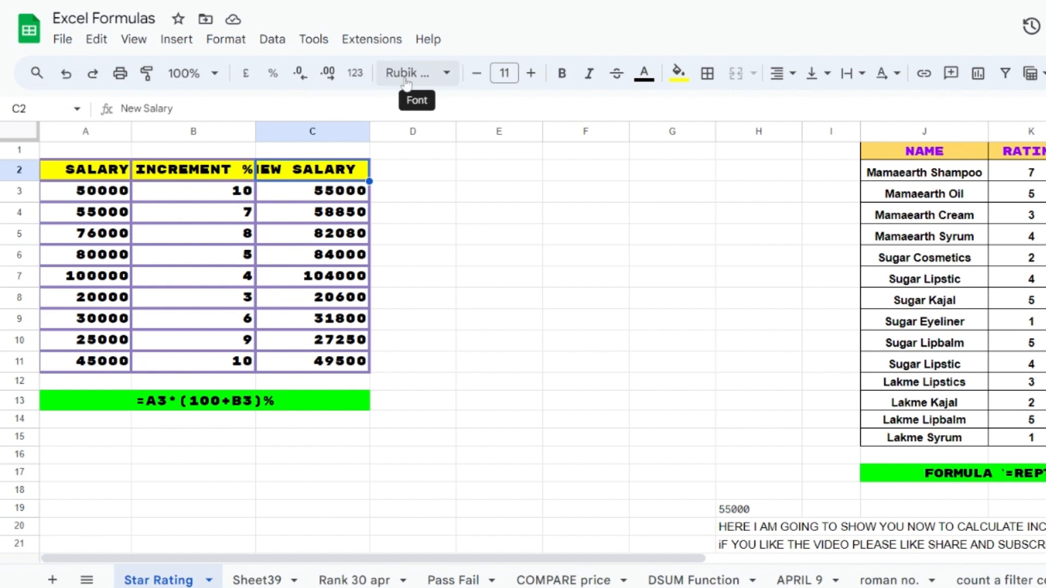
left_click(450, 76)
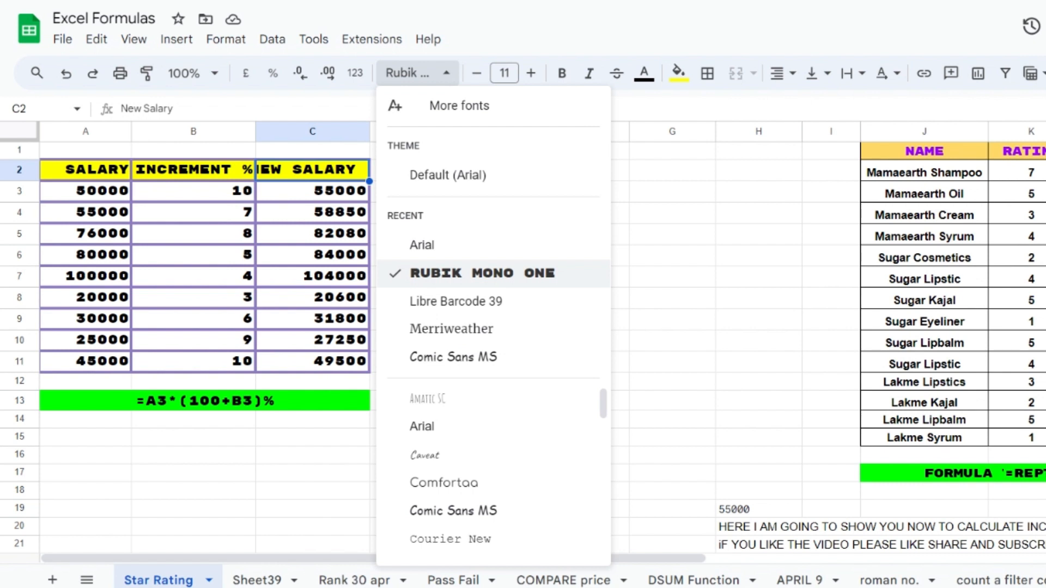
left_click(441, 337)
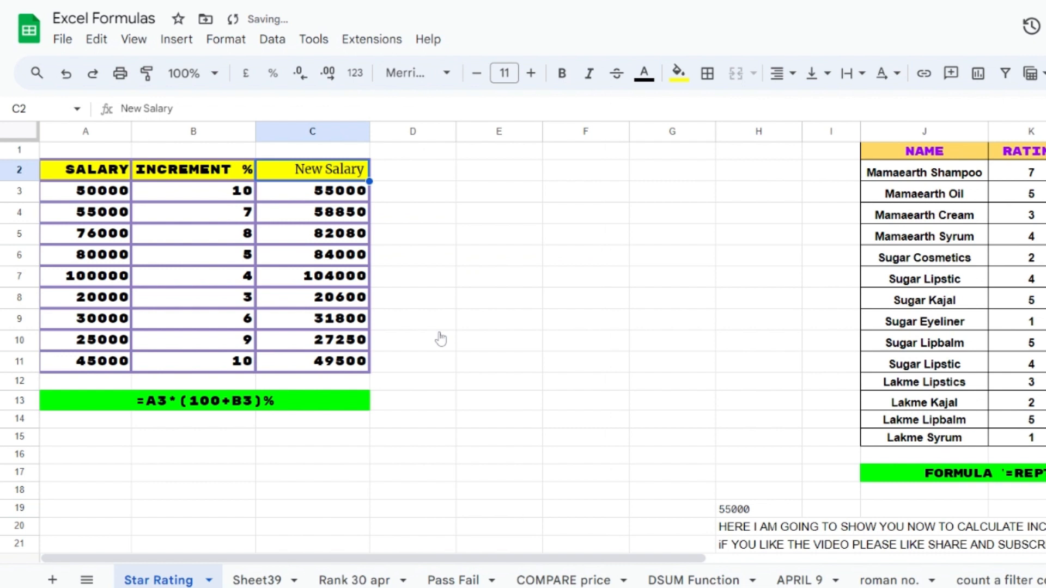
triple_click(312, 171)
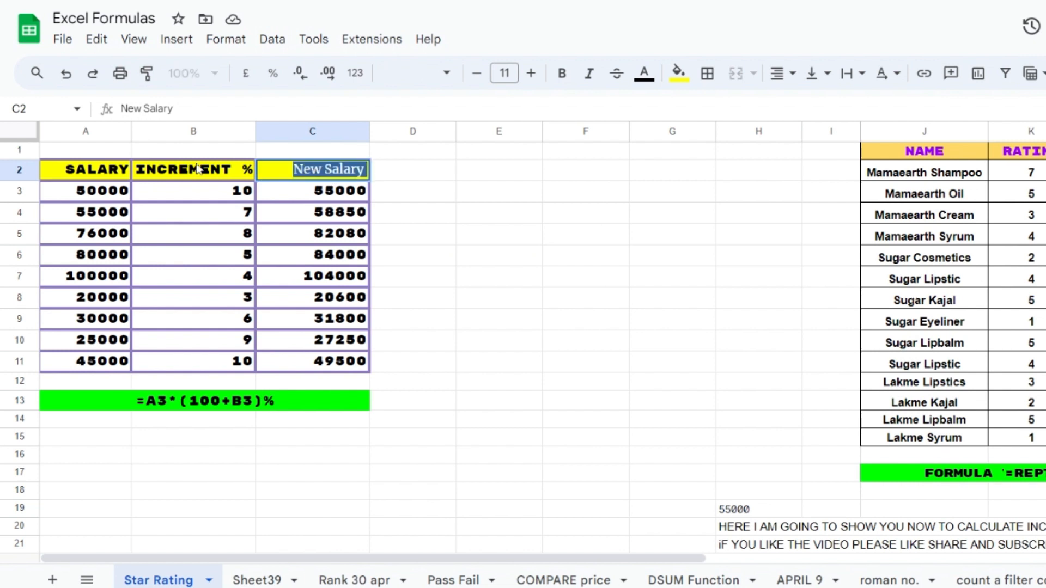
left_click(107, 157)
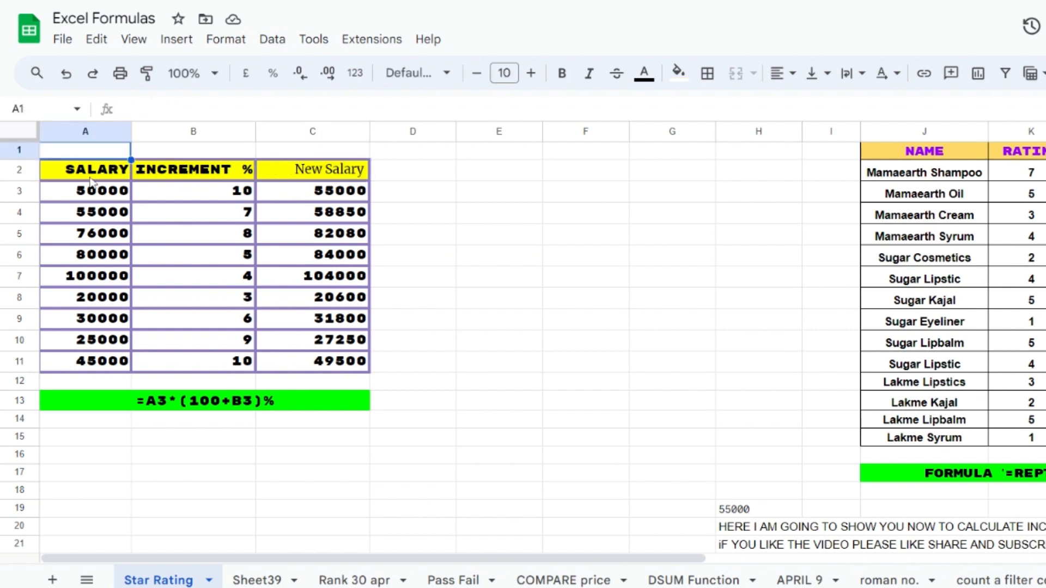
Select the whole salary table A2:C11 and change its font to Comic Sans MS
left_click(89, 175)
key("shift+Down")
key("shift+Down")
key("shift+Down")
key("shift+Down")
key("shift+Down")
key("shift+Down")
key("shift+Down")
key("shift+Down")
key("shift+Down")
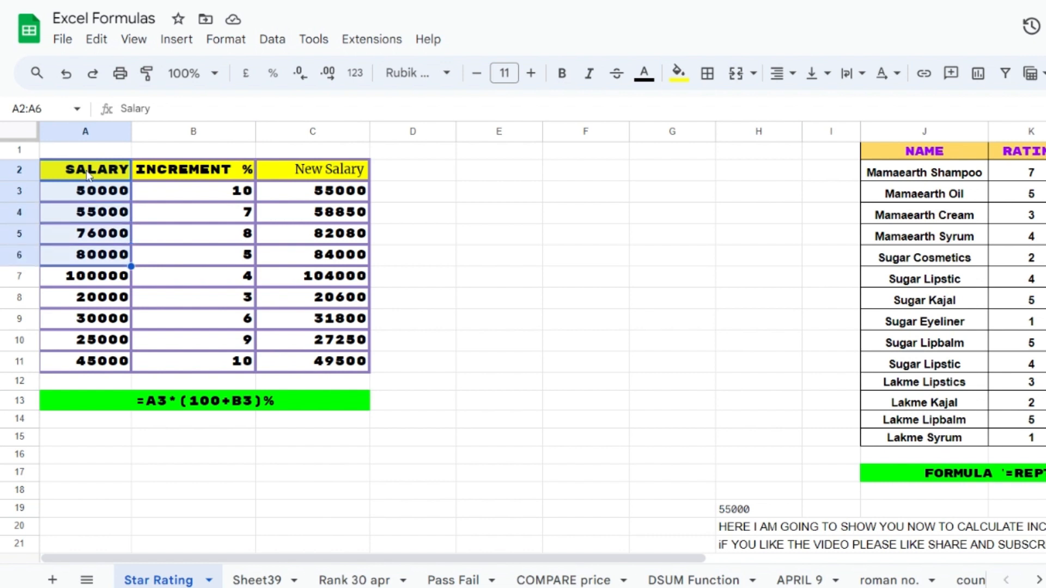
key("shift+Right")
key("shift+Right")
key("shift+Right")
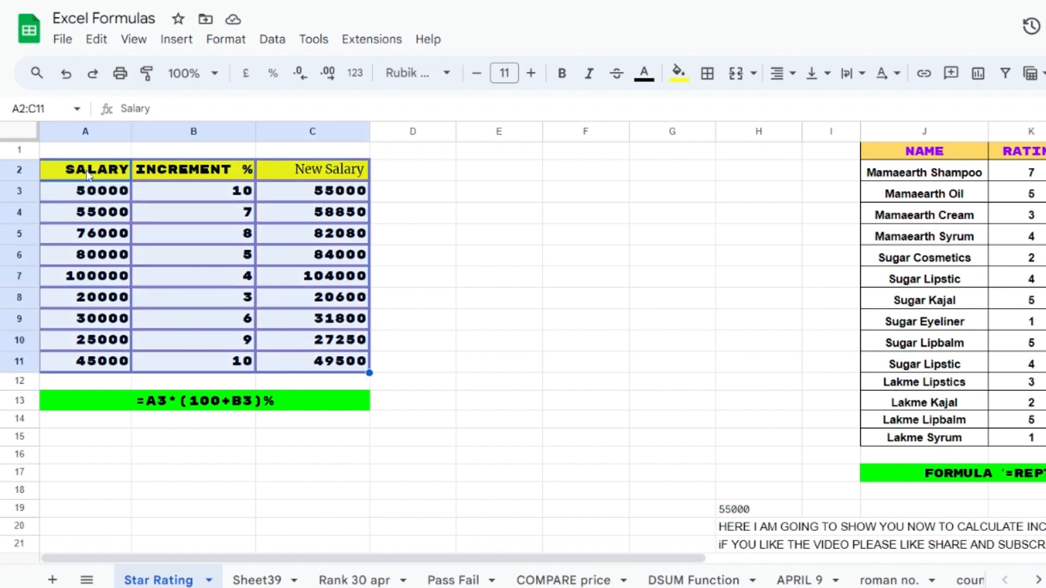
key("shift+Left")
left_click(444, 74)
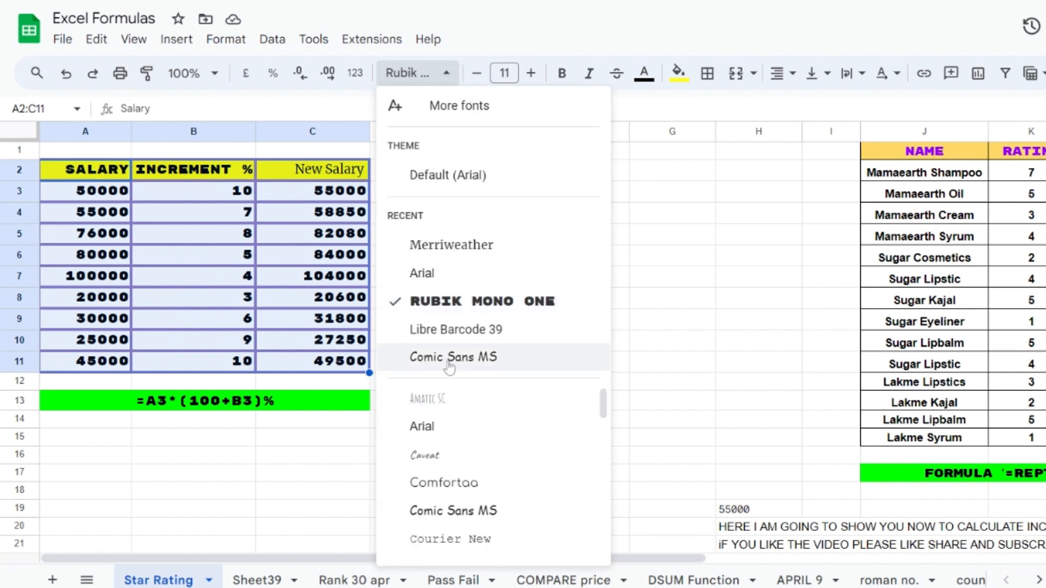
left_click(477, 360)
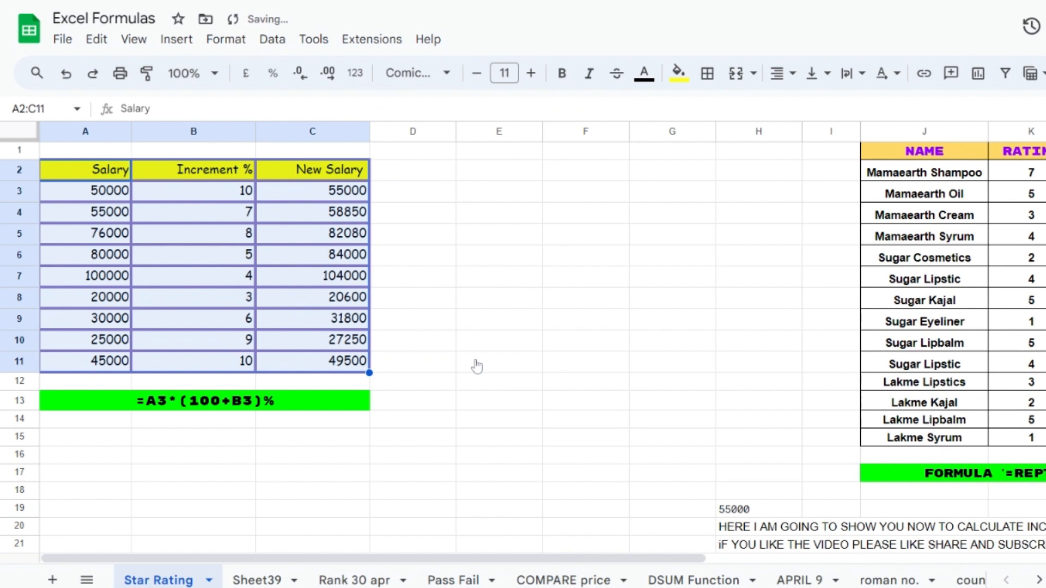
Switch the salary table's font to Comfortaa, and finally to Arial, ending with the table deselected
left_click(445, 73)
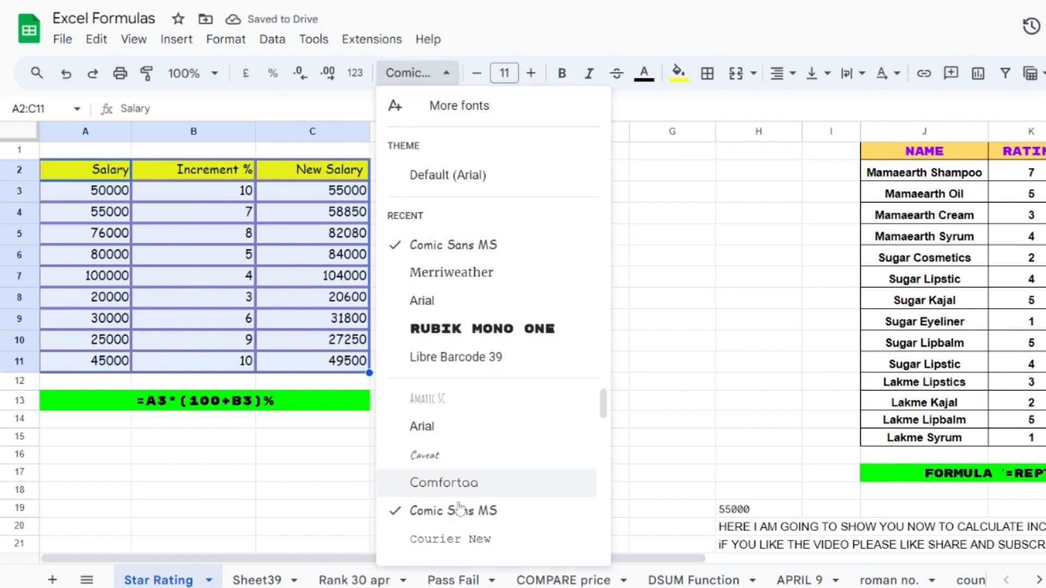
left_click(446, 484)
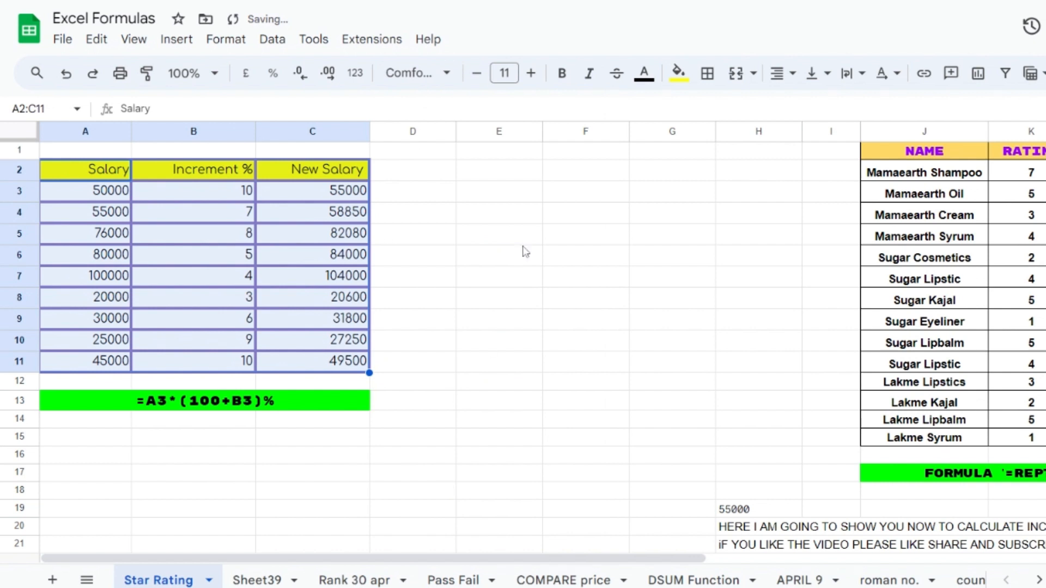
left_click(446, 73)
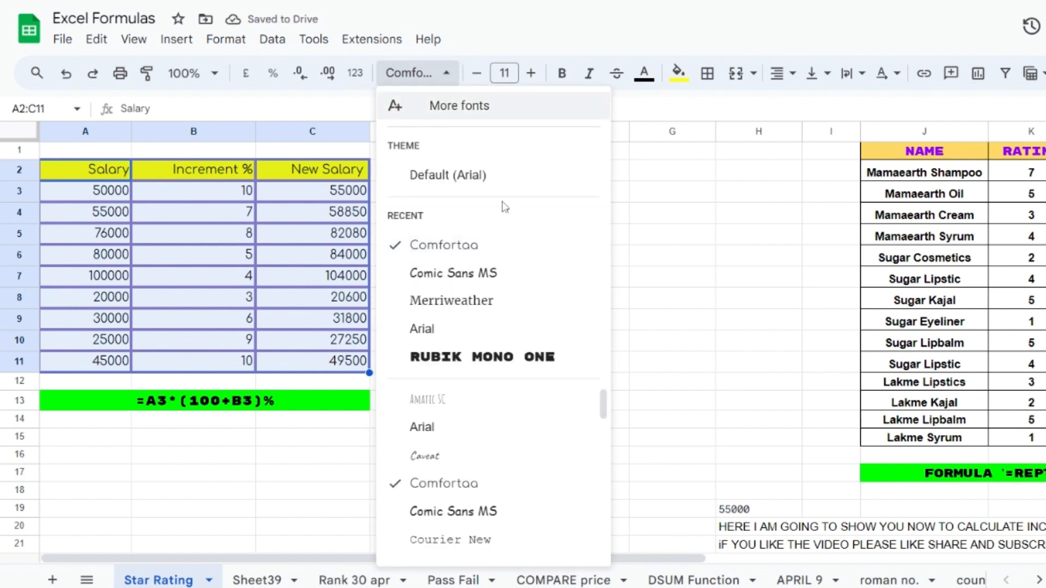
scroll(430, 544, "down", 1)
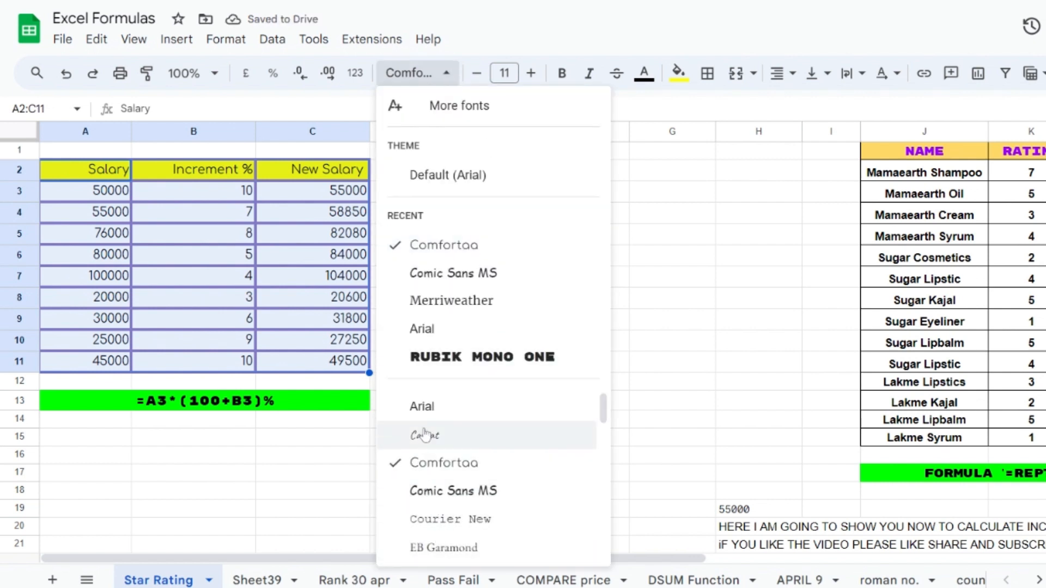
left_click(426, 410)
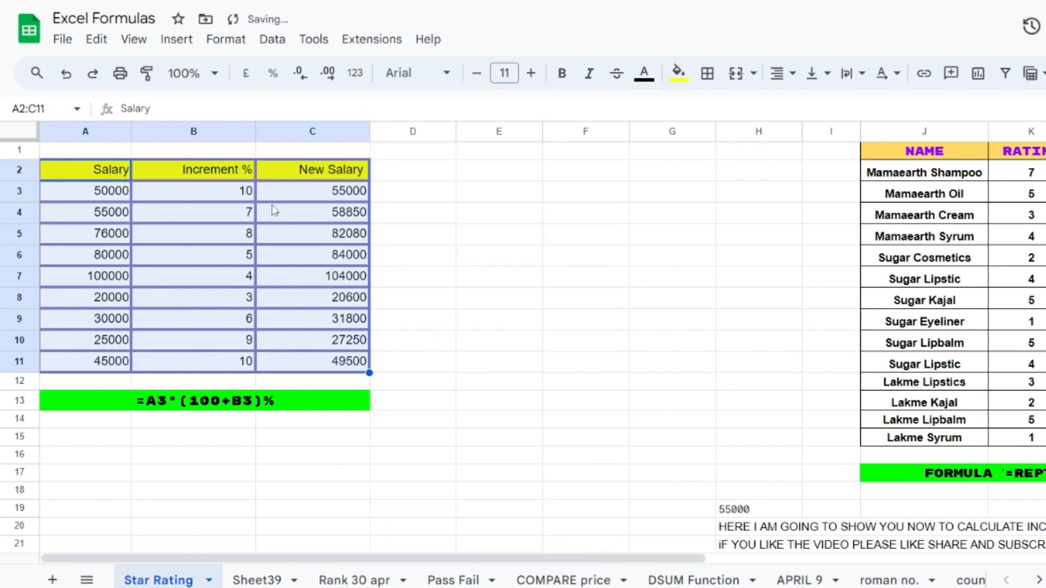
left_click(180, 235)
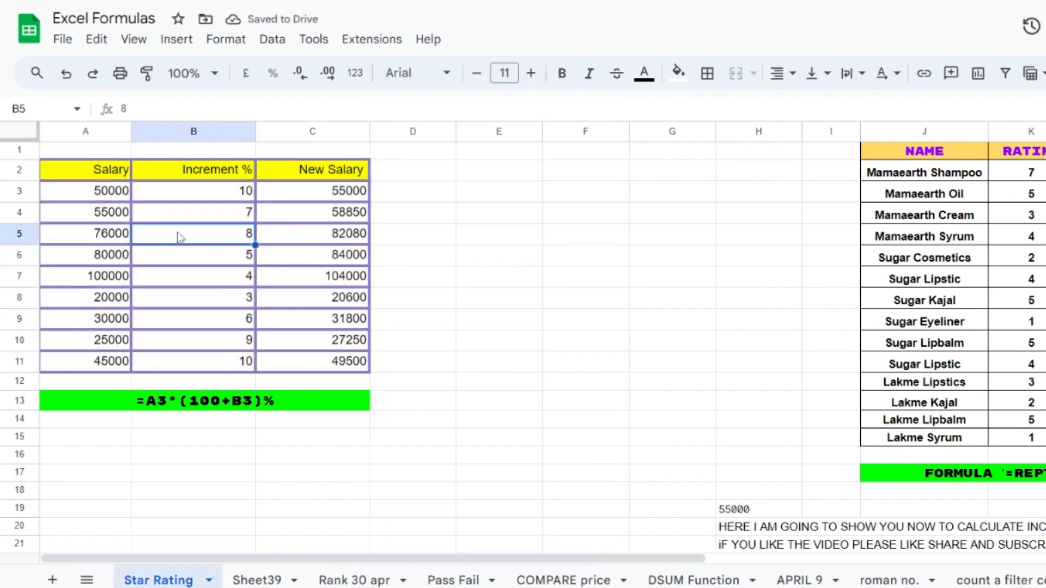
Select the salary table A2:C11 again and set its font to Courier New
left_click(92, 171)
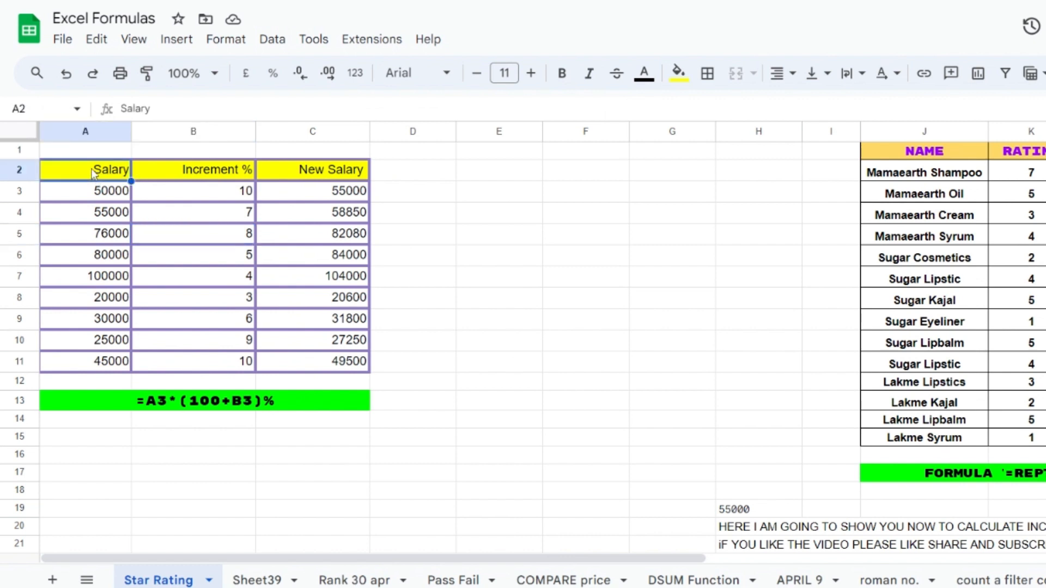
key("shift+Down")
key("shift+Down")
key("shift+Down")
key("shift+Down")
key("shift+Down")
key("shift+Down")
key("shift+Down")
key("shift+Down")
key("shift+Down")
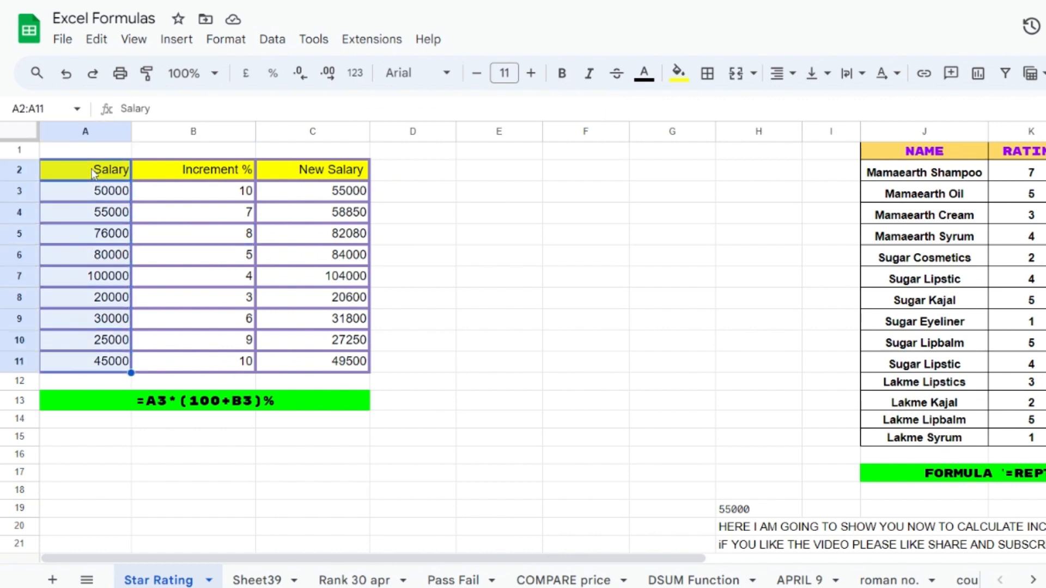
key("shift+Right")
key("shift+Right")
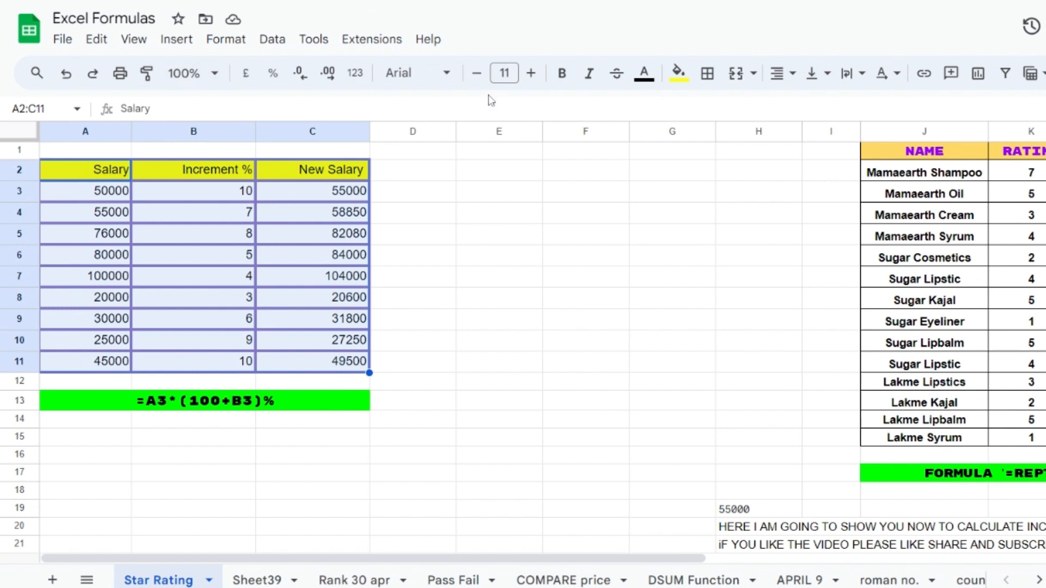
left_click(446, 76)
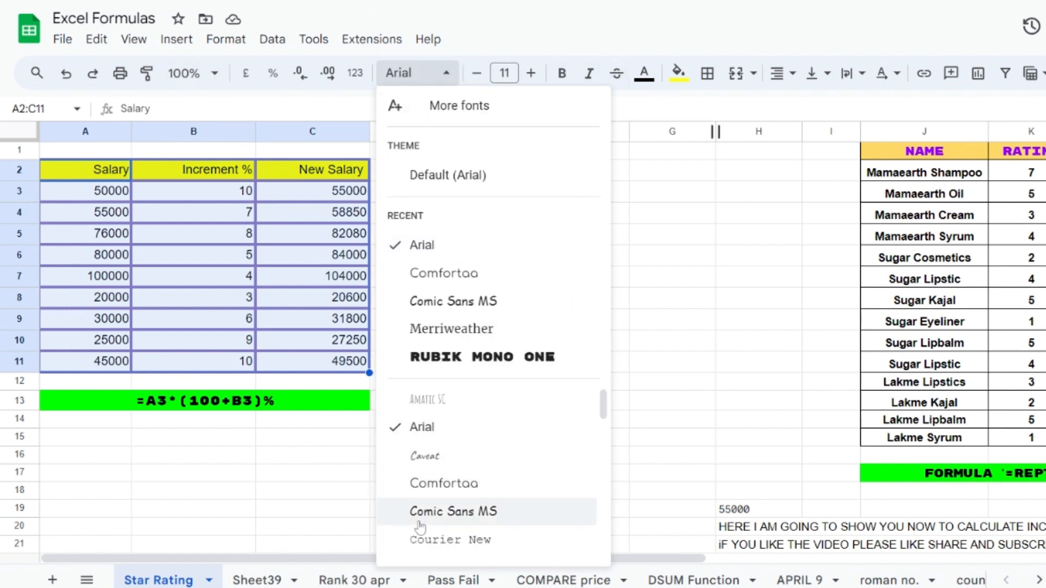
left_click(444, 545)
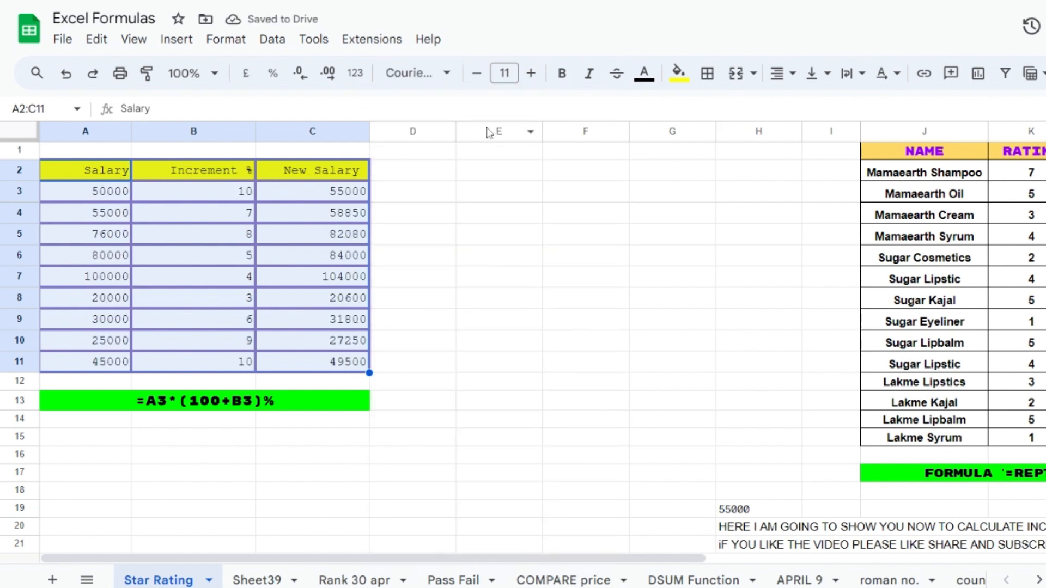
Change the font of the salary table A2:C11 to Impact
left_click(417, 73)
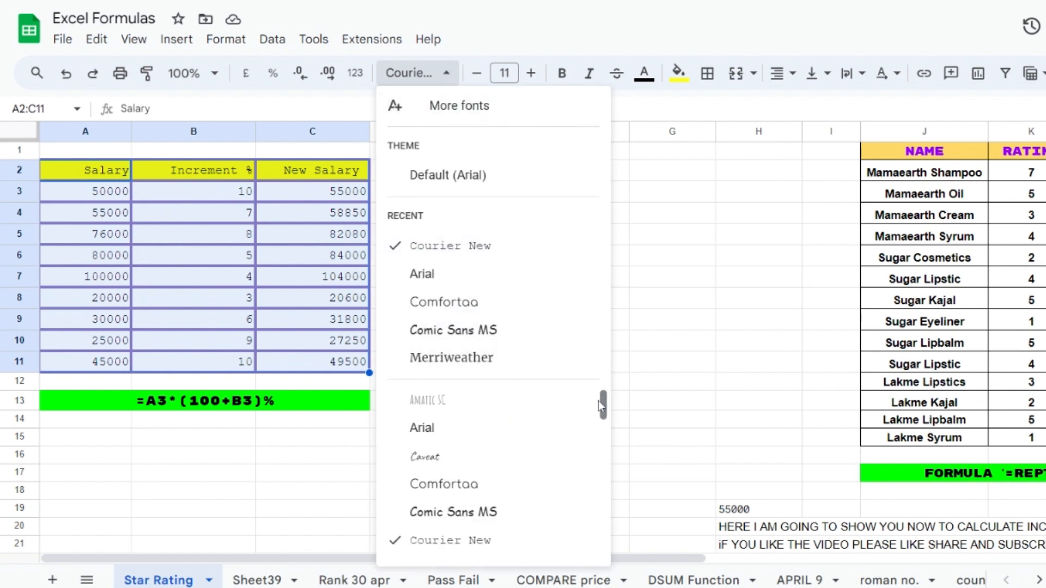
left_click_drag(605, 412, 608, 456)
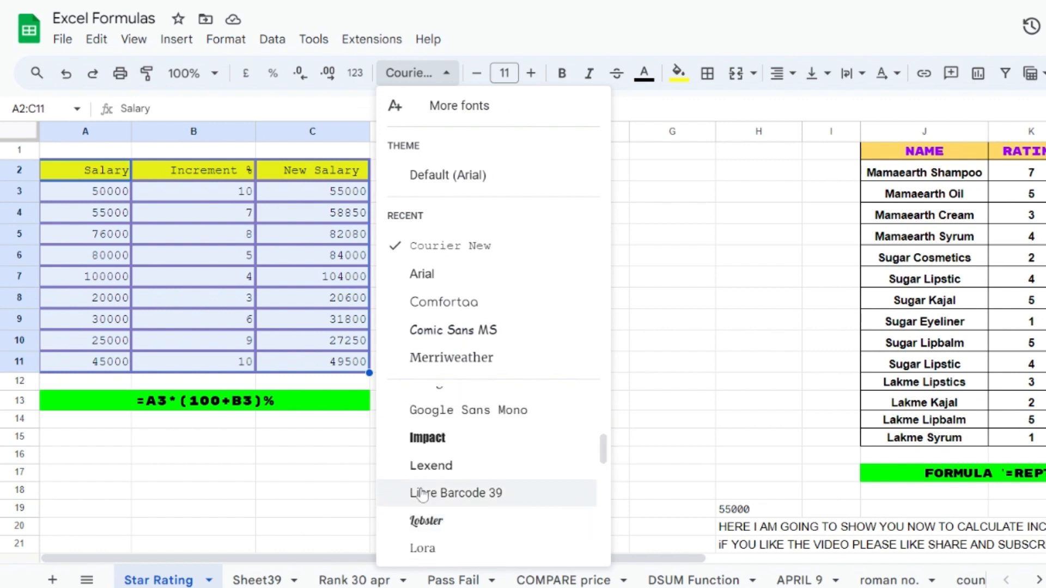
left_click(428, 439)
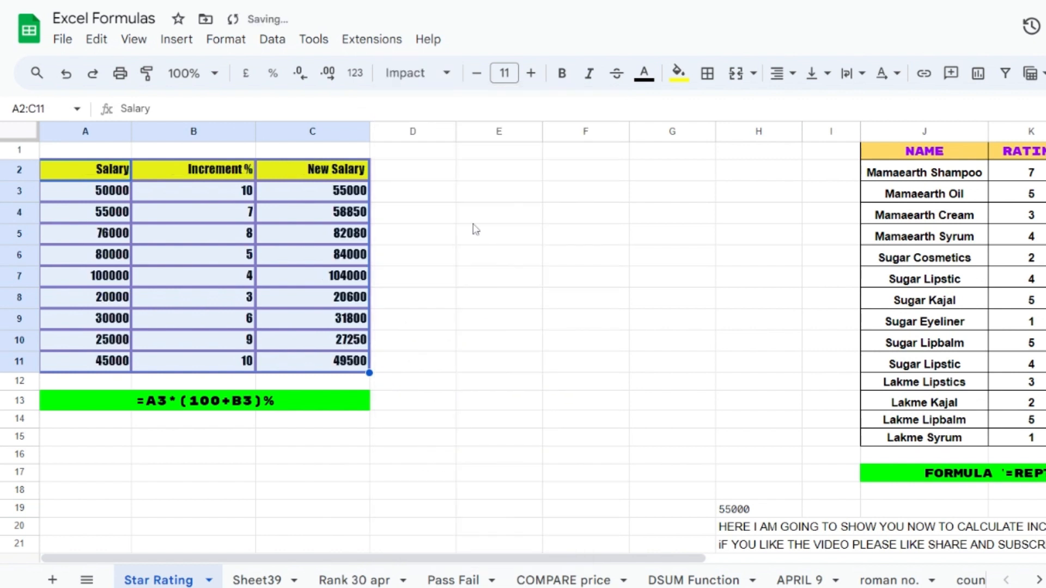
Set the salary table's font to Rubik Mono One and deselect the table
left_click(445, 79)
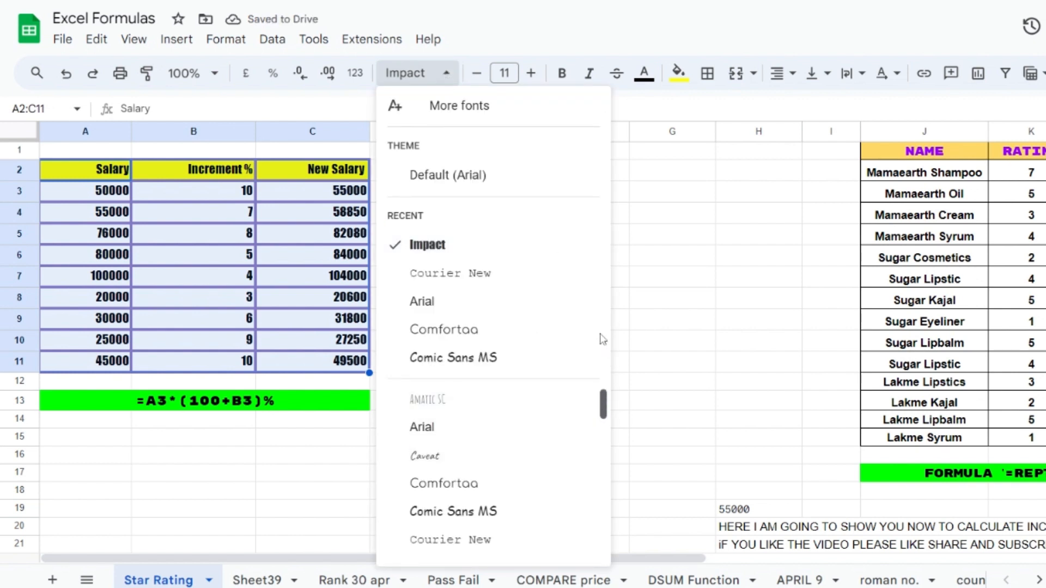
scroll(600, 338, "down", 5)
left_click_drag(609, 462, 622, 544)
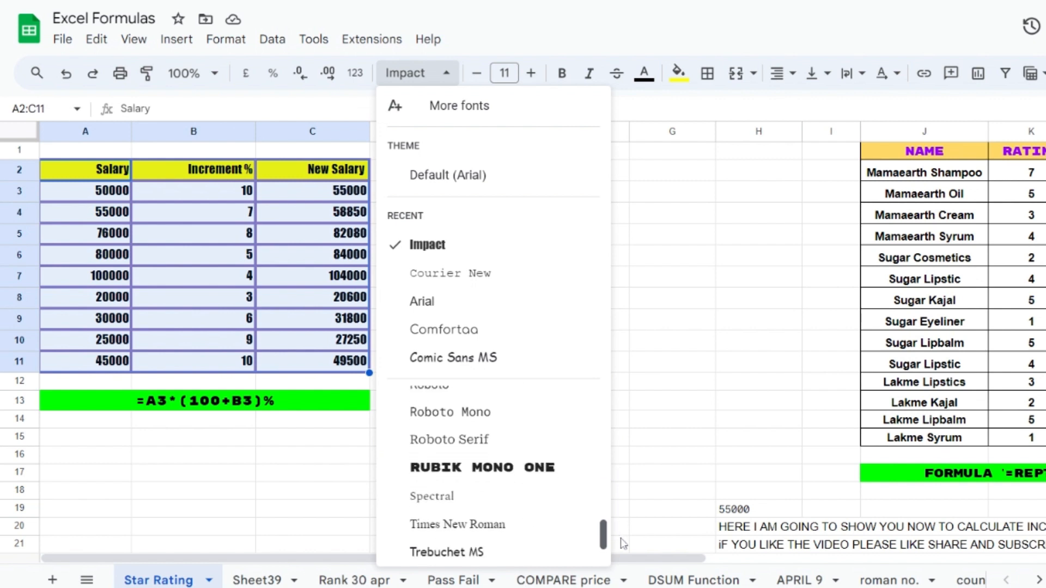
left_click(493, 478)
left_click(489, 344)
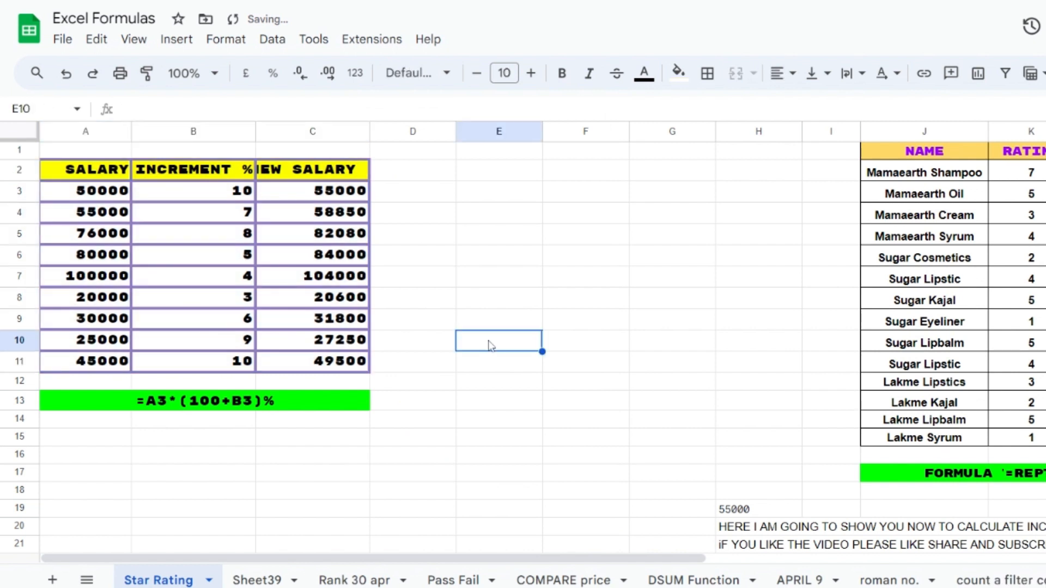
Reselect the salary table A2:C11 and undo all its font changes, from Rubik Mono One back through Comic Sans MS
left_click(295, 168)
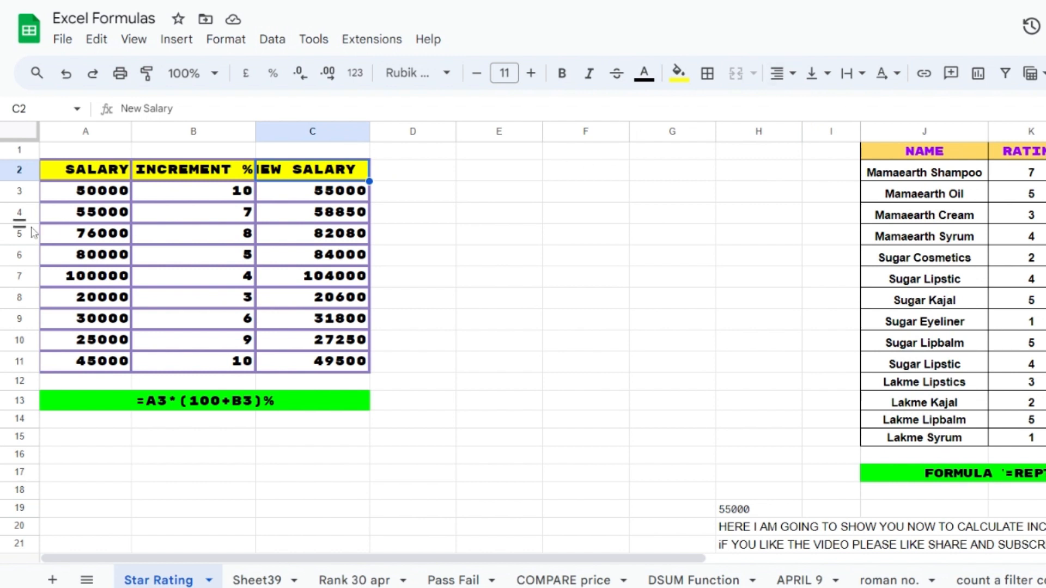
left_click(83, 173)
key("shift+Down")
key("shift+Down")
key("shift+Down")
key("shift+Down")
key("shift+Down")
key("shift+Down")
key("shift+Down")
key("shift+Down")
key("shift+Down")
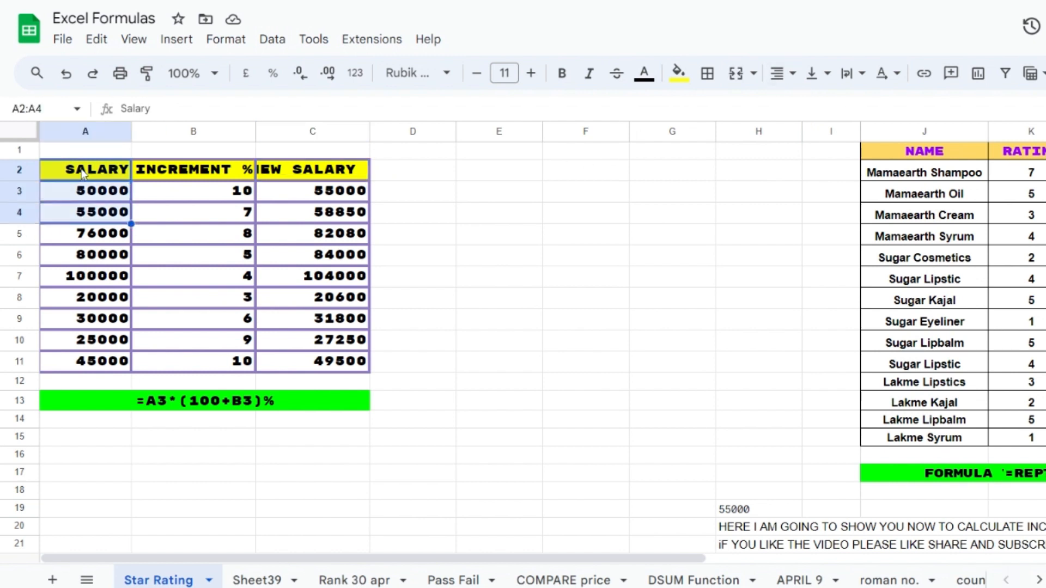
key("shift+Right")
key("shift+Right")
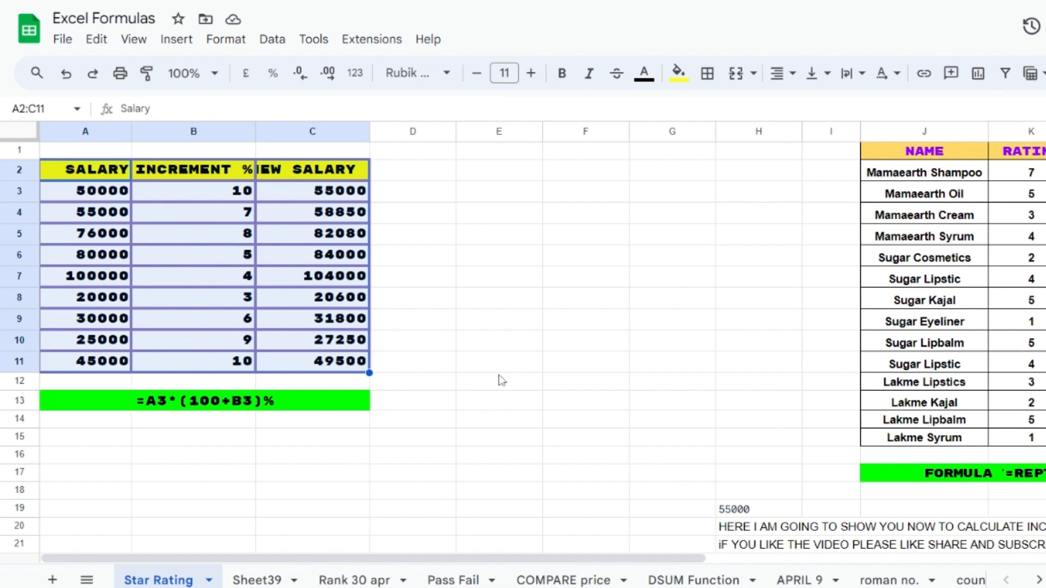
left_click(67, 74)
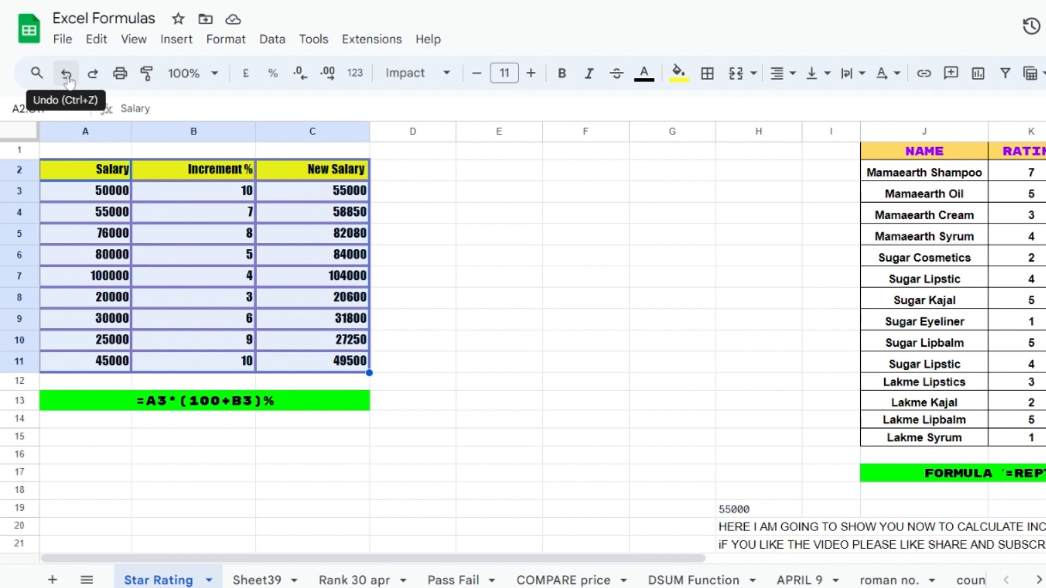
left_click(67, 74)
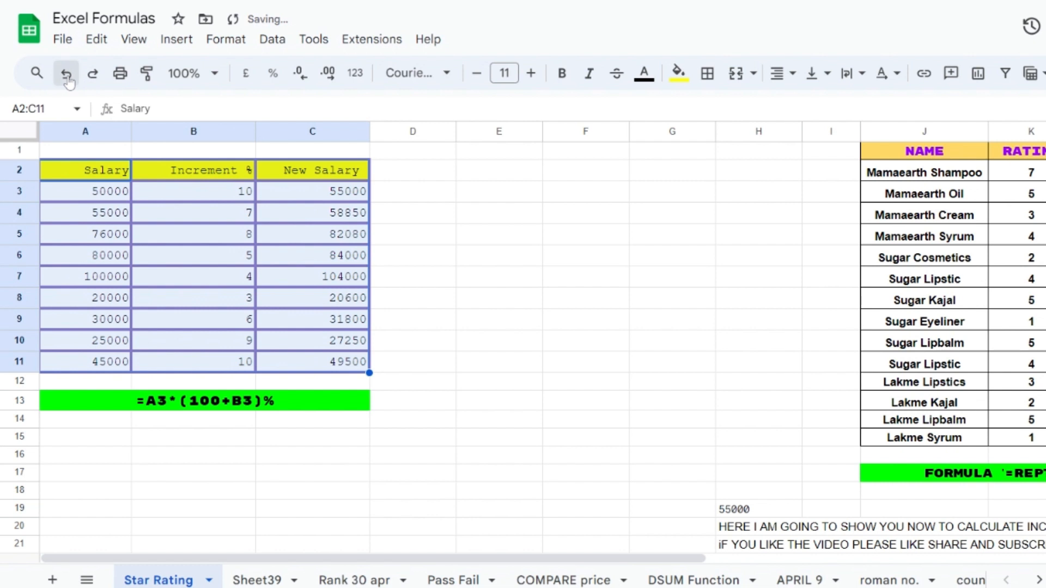
left_click(67, 74)
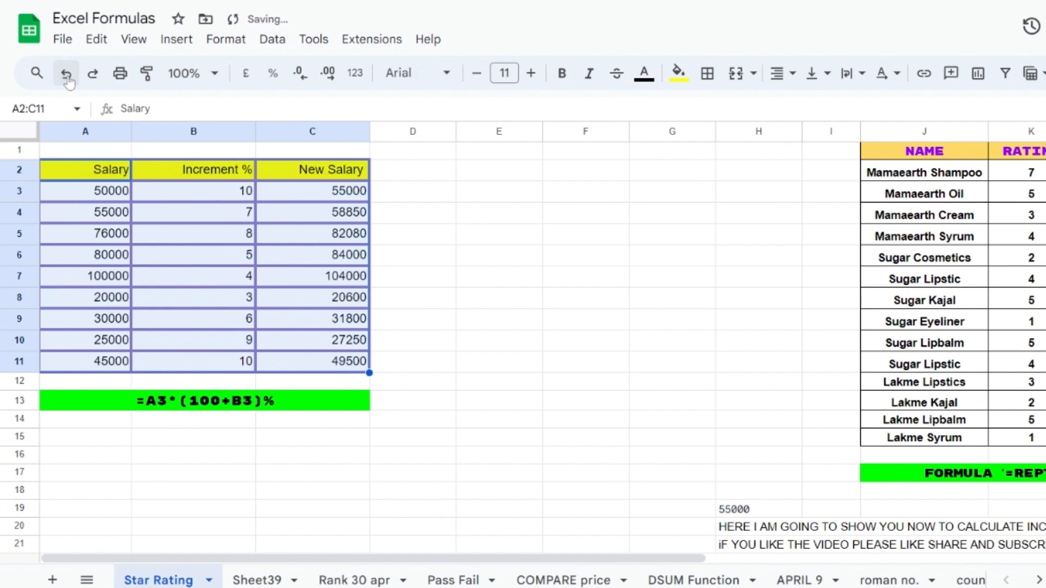
left_click(66, 74)
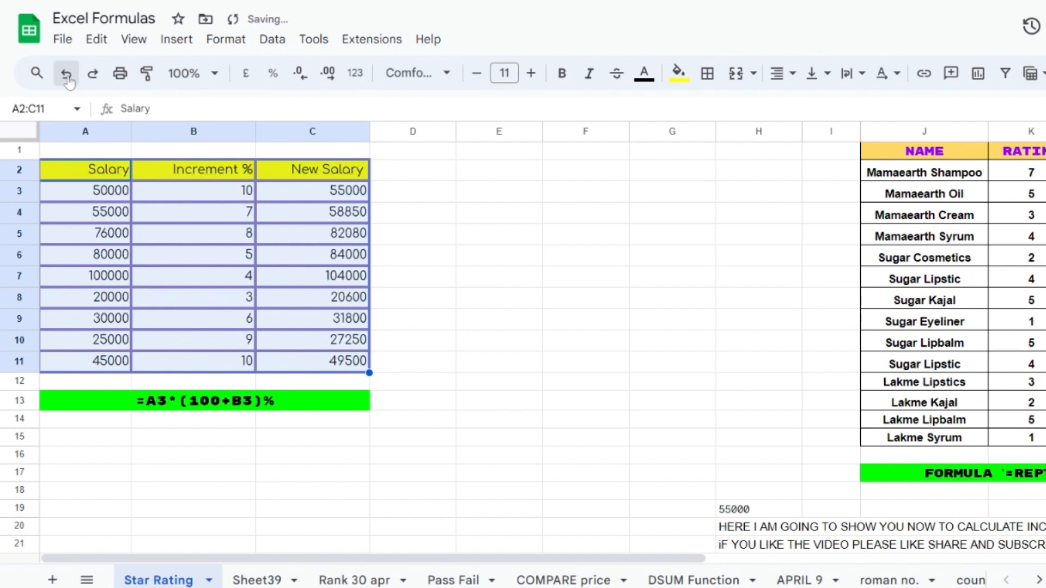
left_click(66, 74)
left_click(66, 74)
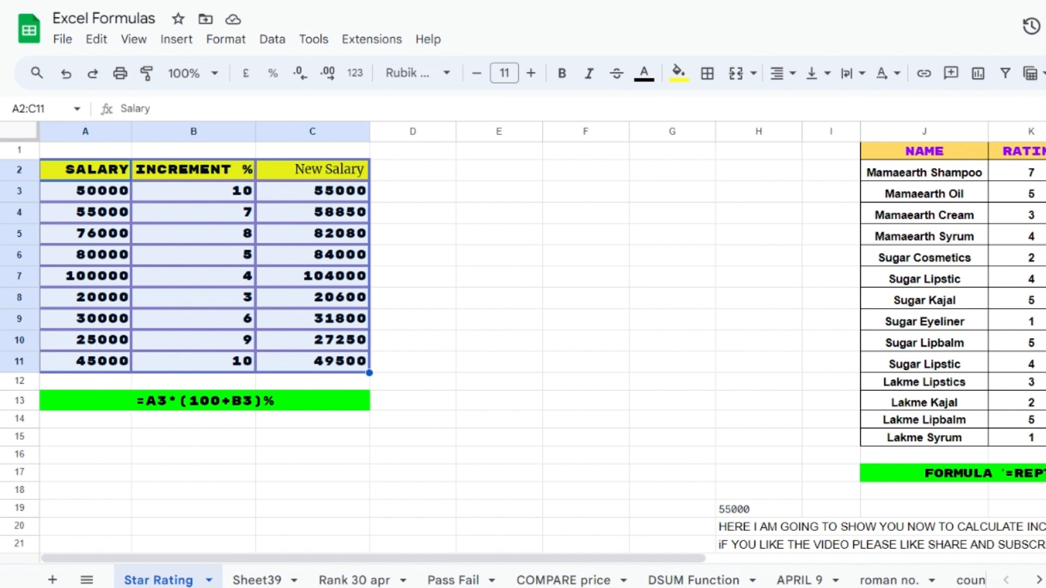
Undo the changes to the C2 header: the Merriweather font, the shortened text and the Clip wrapping
key("ctrl+z")
key("ctrl+z")
key("ctrl+z")
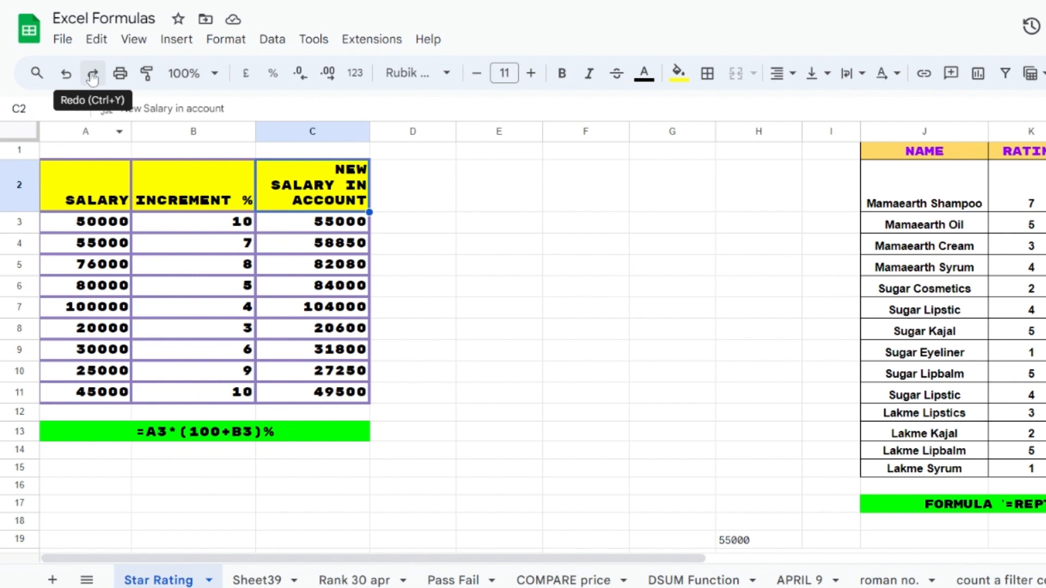
Redo the undone header and font changes up to the Arial font on the salary table
left_click(93, 73)
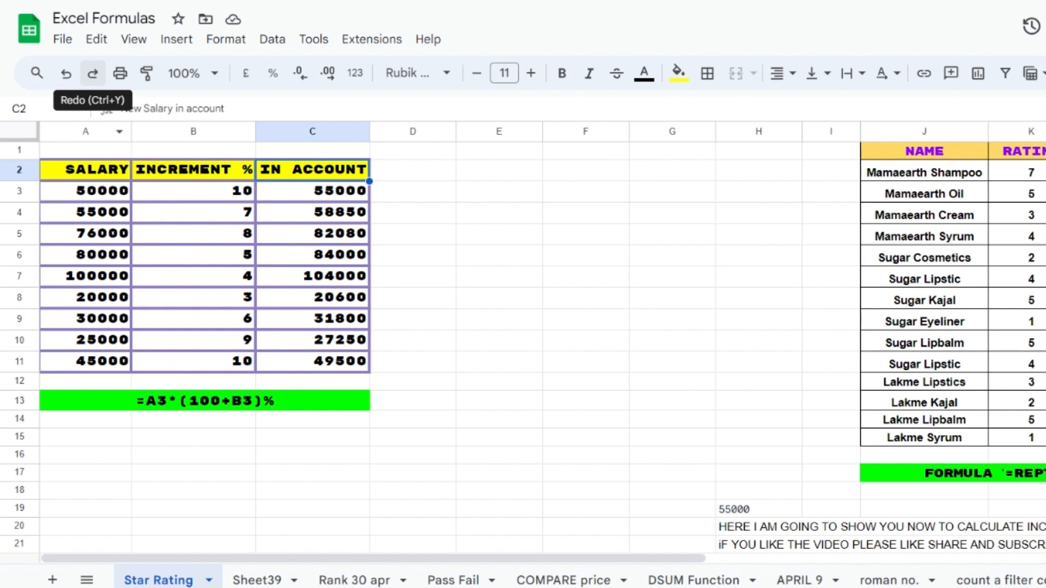
left_click(93, 74)
left_click(95, 76)
left_click(95, 76)
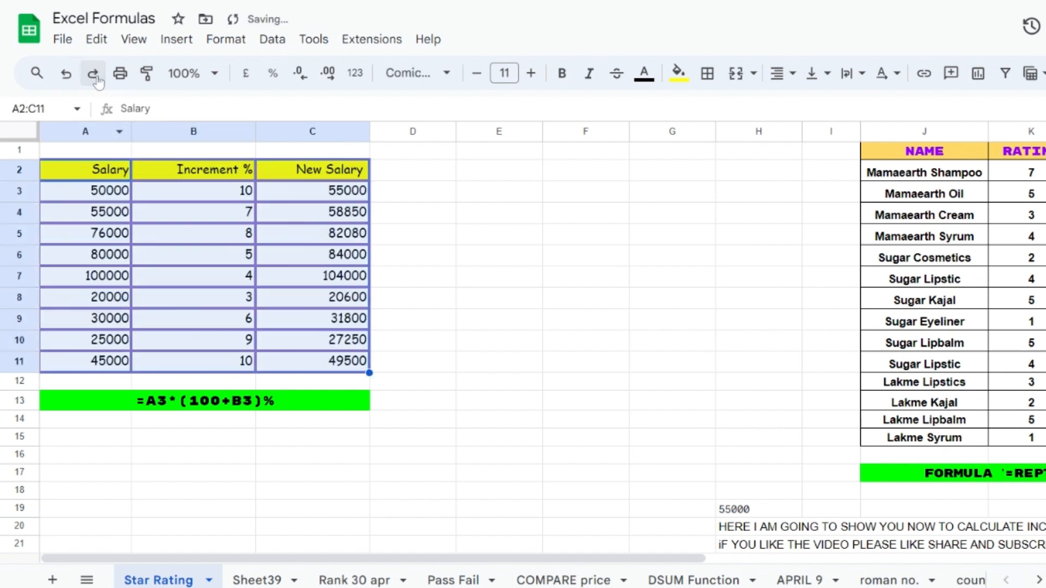
left_click(93, 74)
left_click(94, 74)
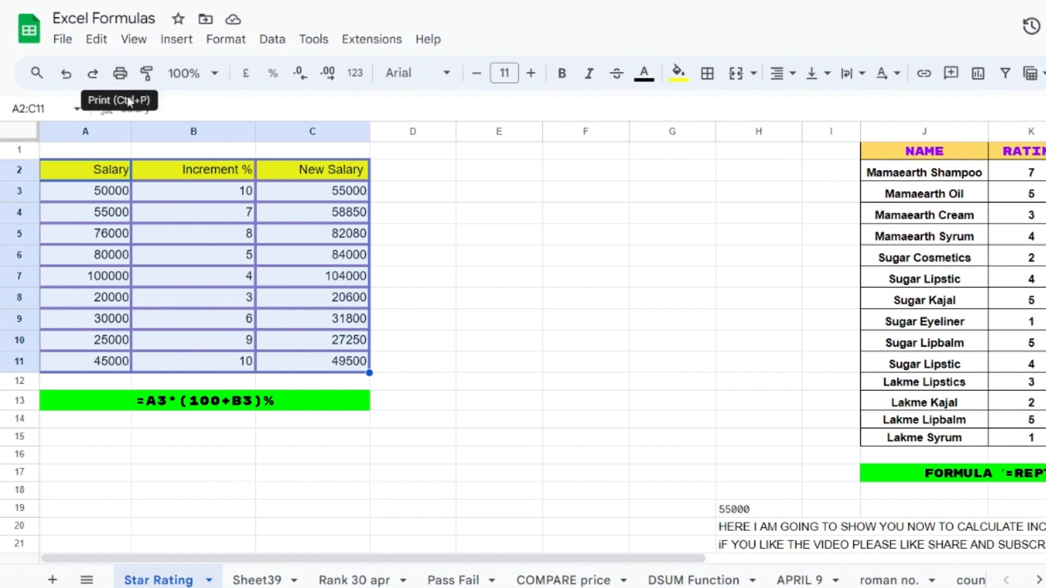
Try to copy the formatting of the salary table A2:C11 onto cell B6 with Paint format
left_click(147, 76)
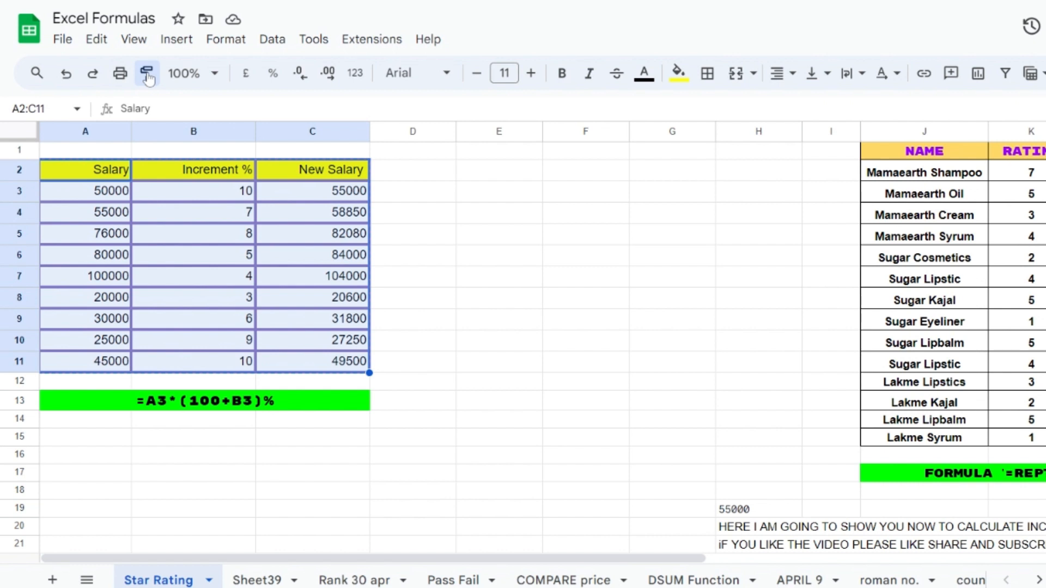
left_click(146, 76)
left_click(147, 76)
left_click(182, 260)
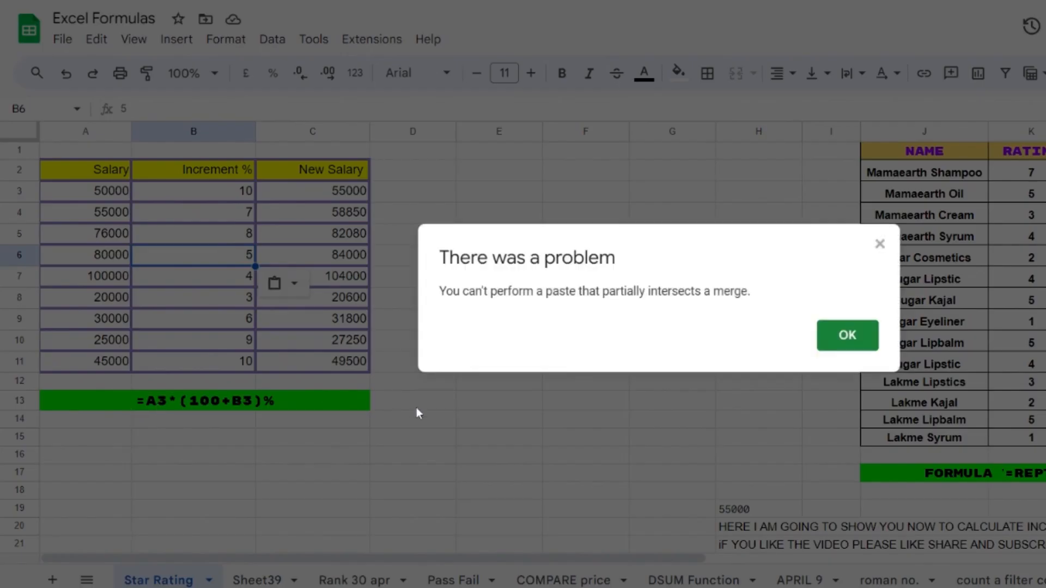
Copy the formatting of the green formula cell A13:C13 onto cell A3 with Paint format, and undo it
left_click(858, 341)
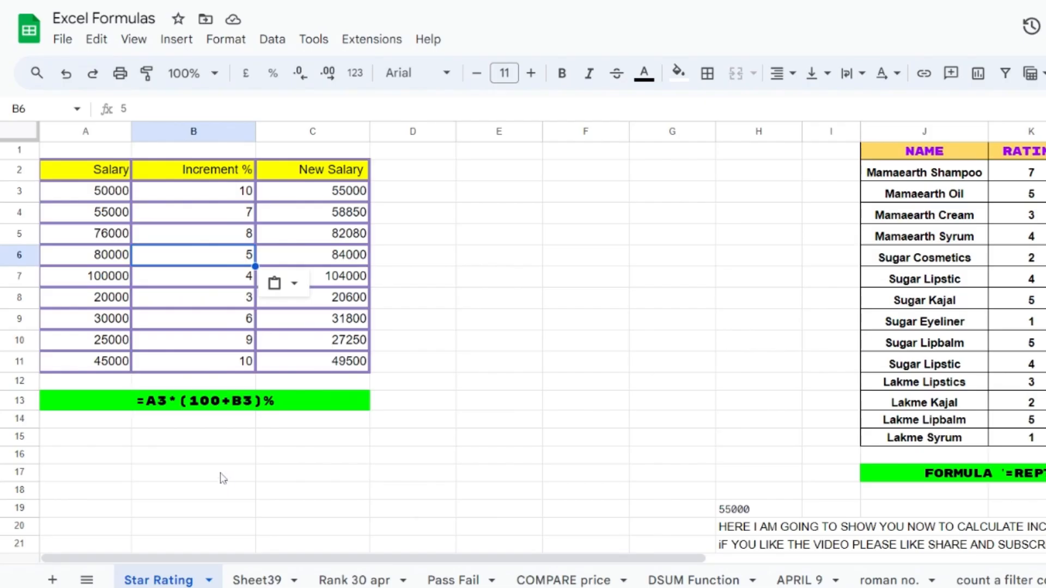
left_click(161, 407)
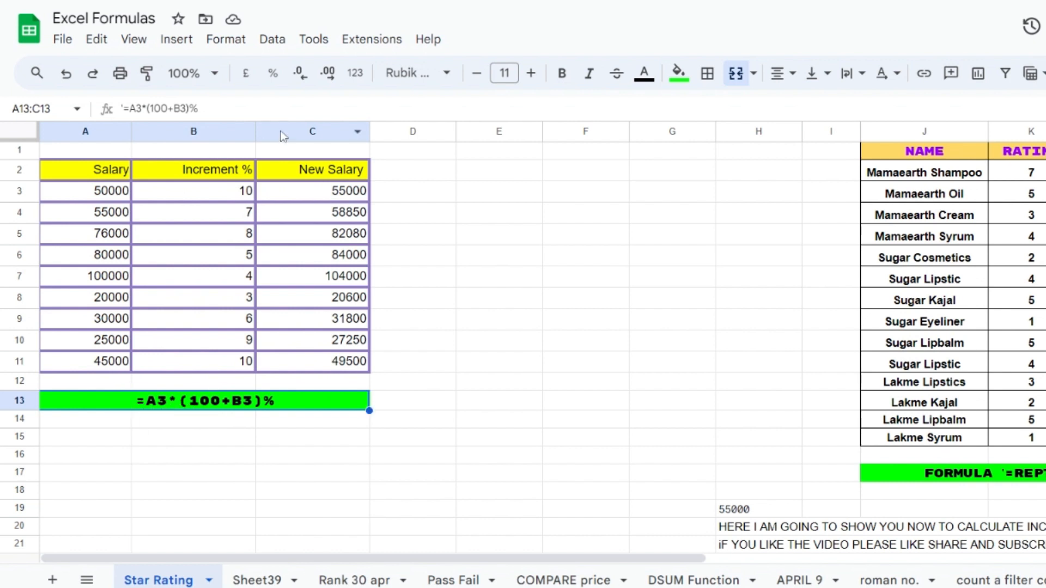
left_click(147, 72)
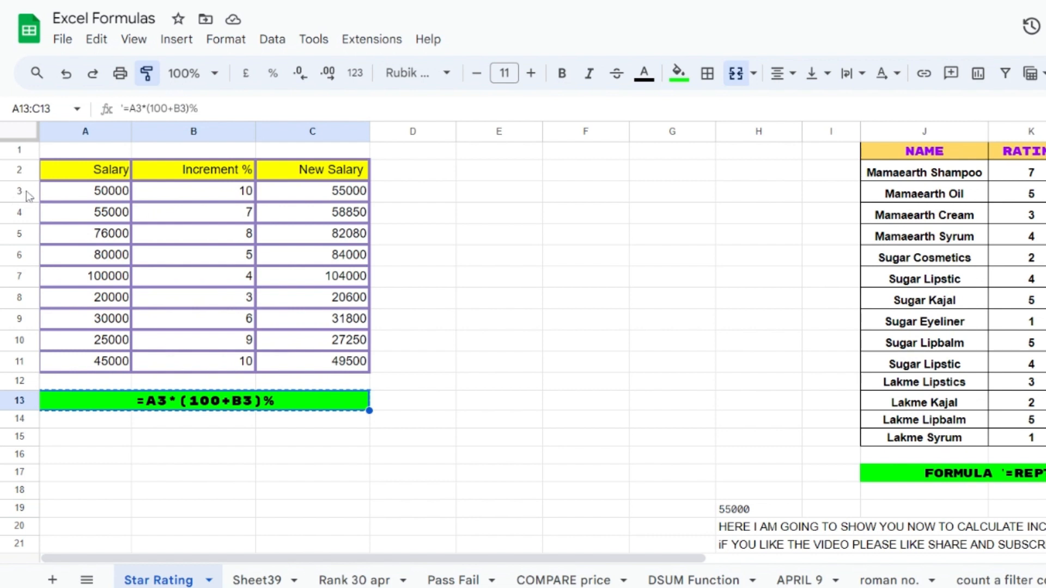
left_click(61, 197)
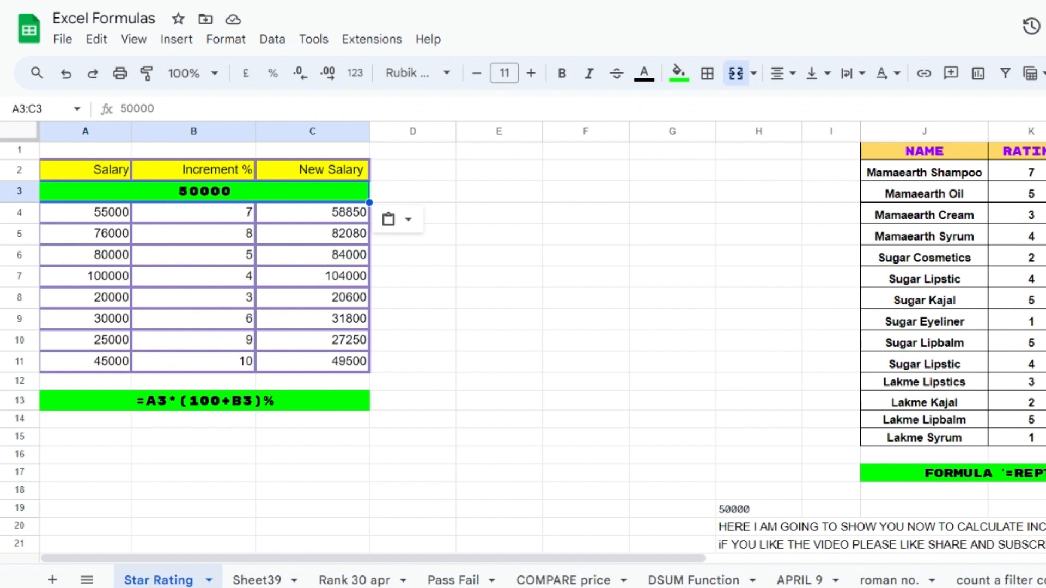
key("ctrl+z")
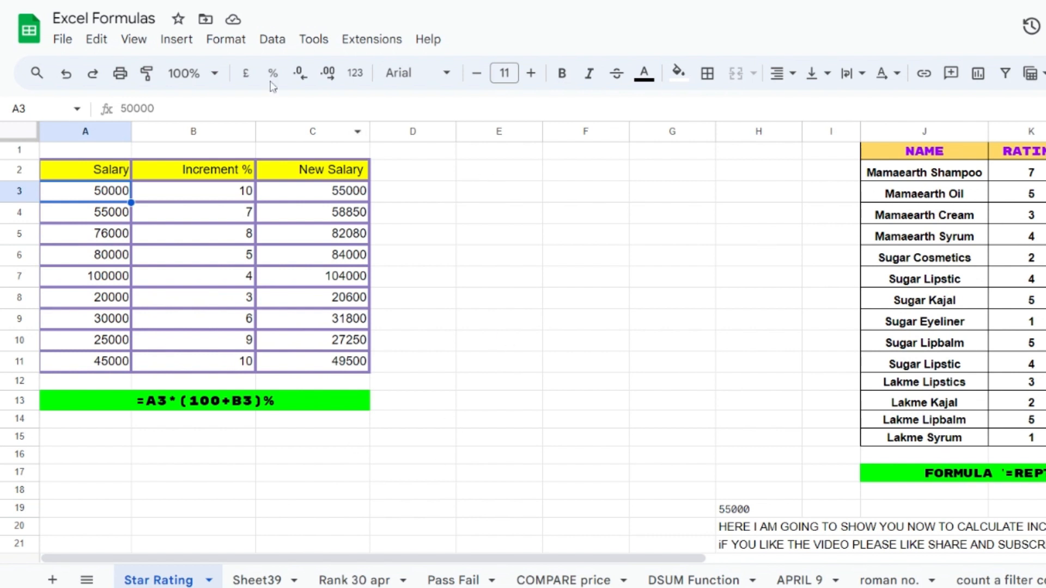
View the sheet at 75% zoom, at 100%, at 200%, and return to 100%
left_click(217, 81)
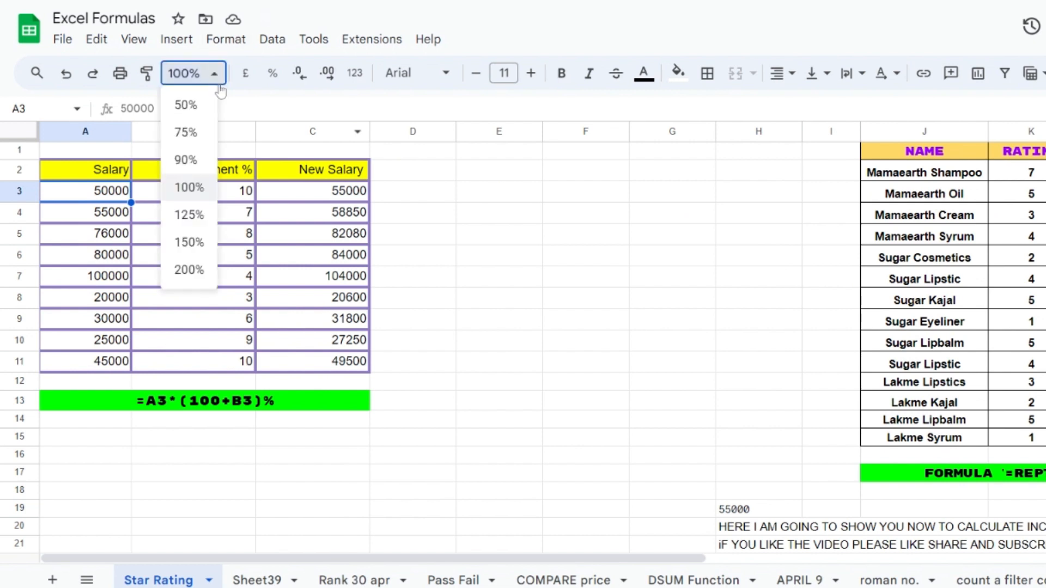
left_click(186, 132)
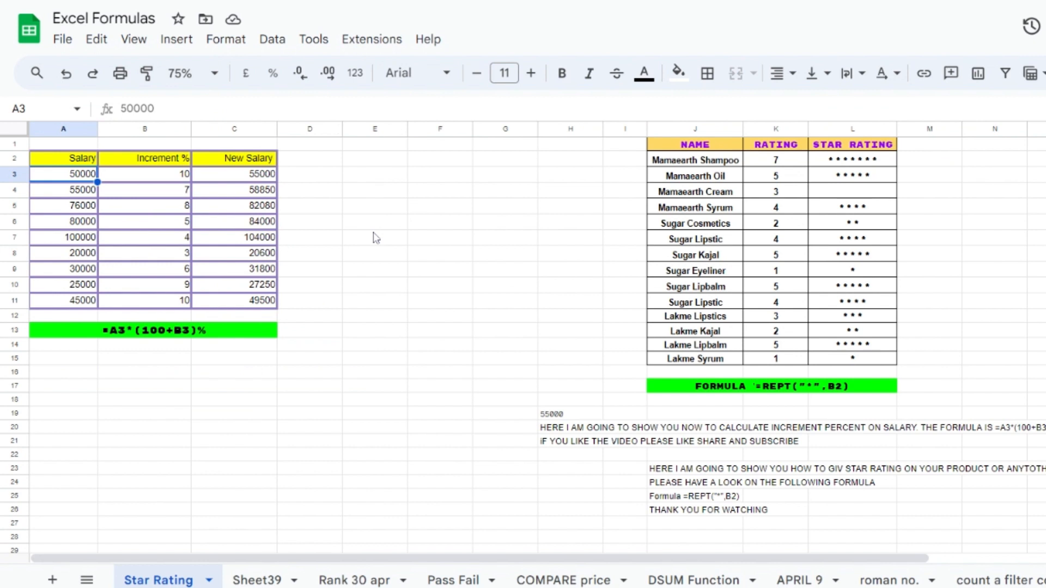
left_click(213, 79)
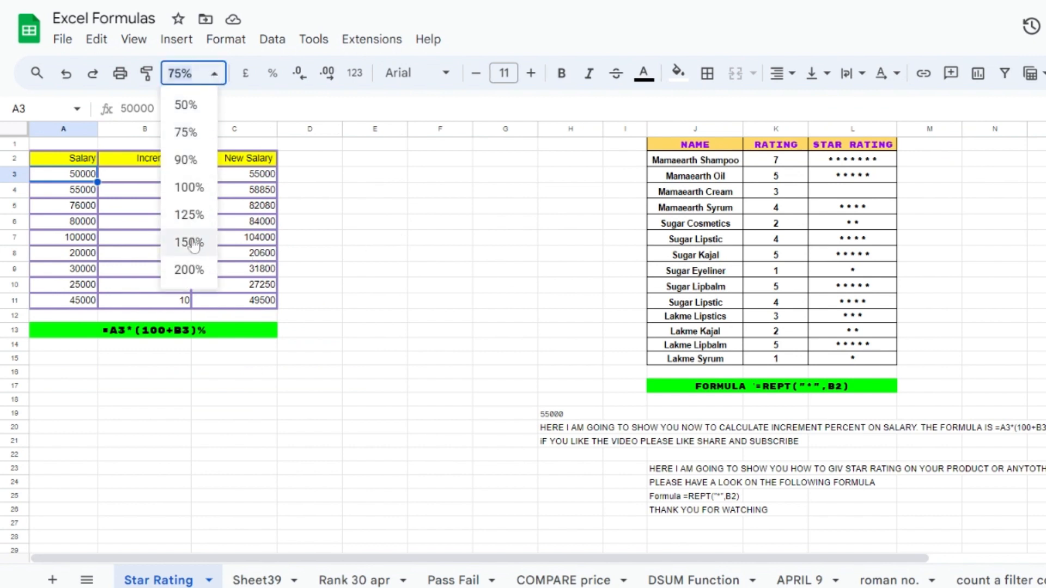
left_click(193, 193)
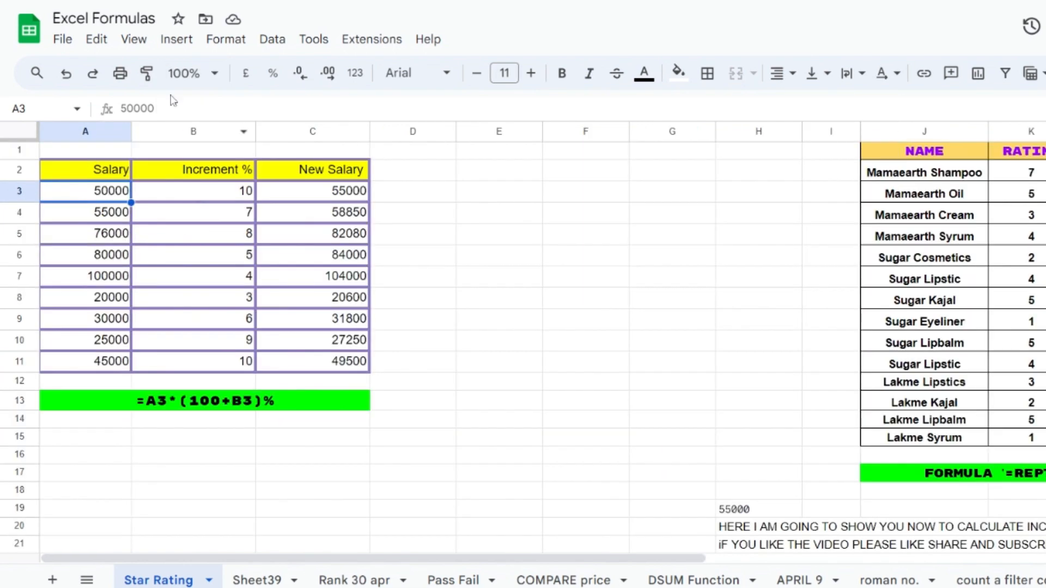
left_click(214, 73)
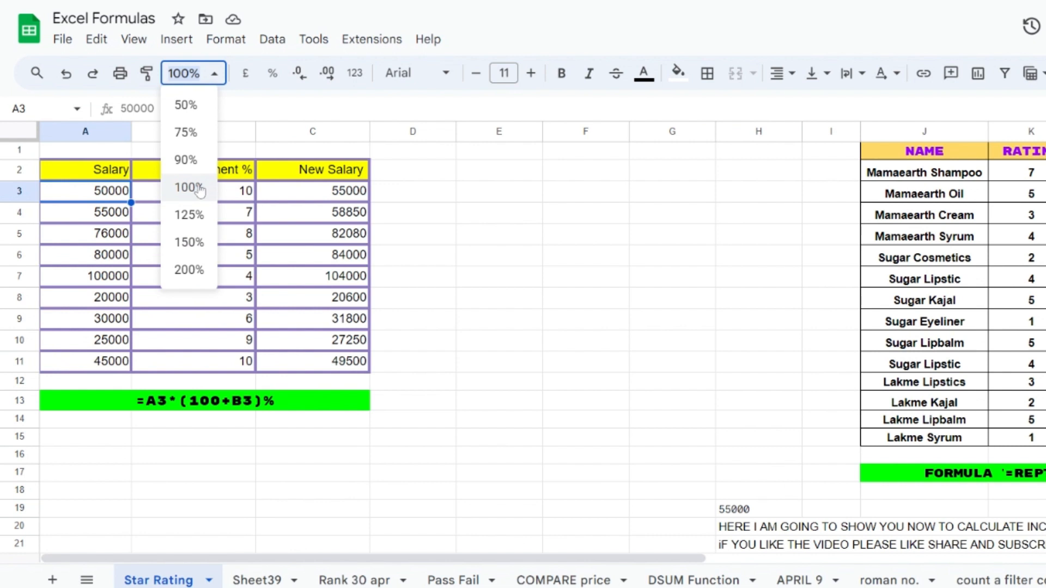
left_click(189, 272)
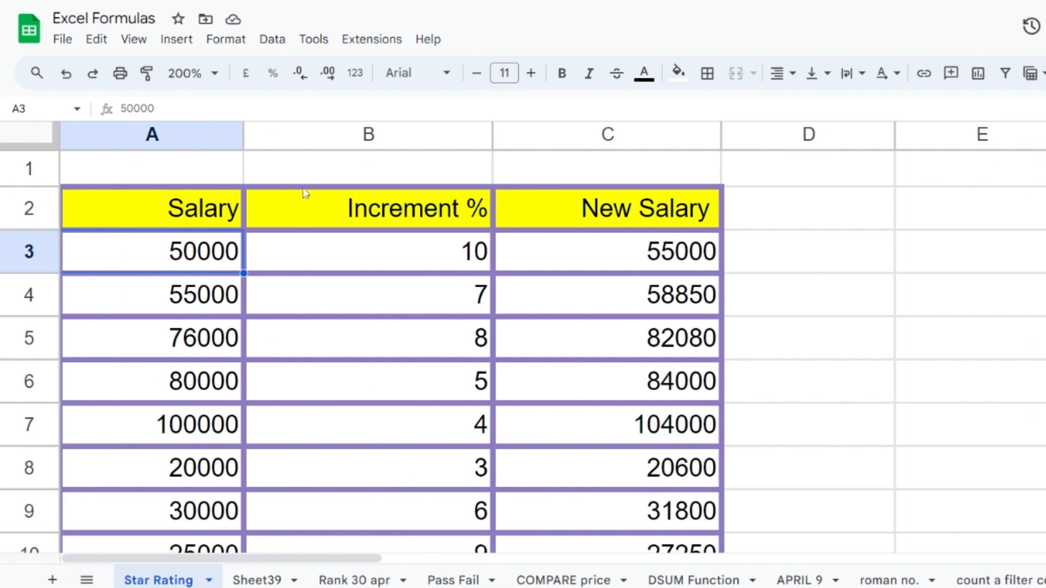
left_click(216, 74)
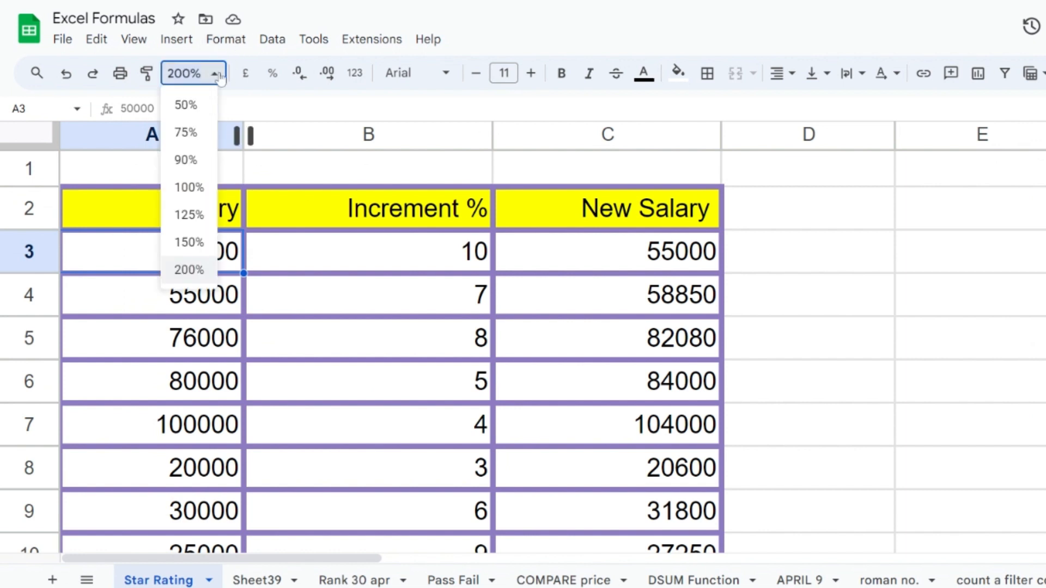
left_click(190, 189)
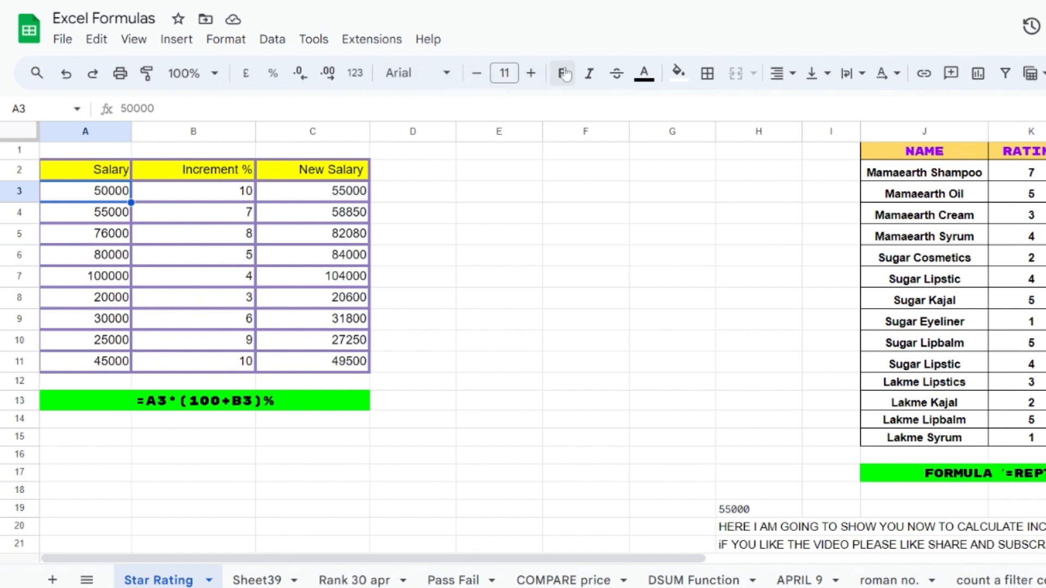
Select the salary table A2:C11 and increase its font size to 14
left_click(107, 177)
key("shift+Down")
key("shift+Down")
key("shift+Down")
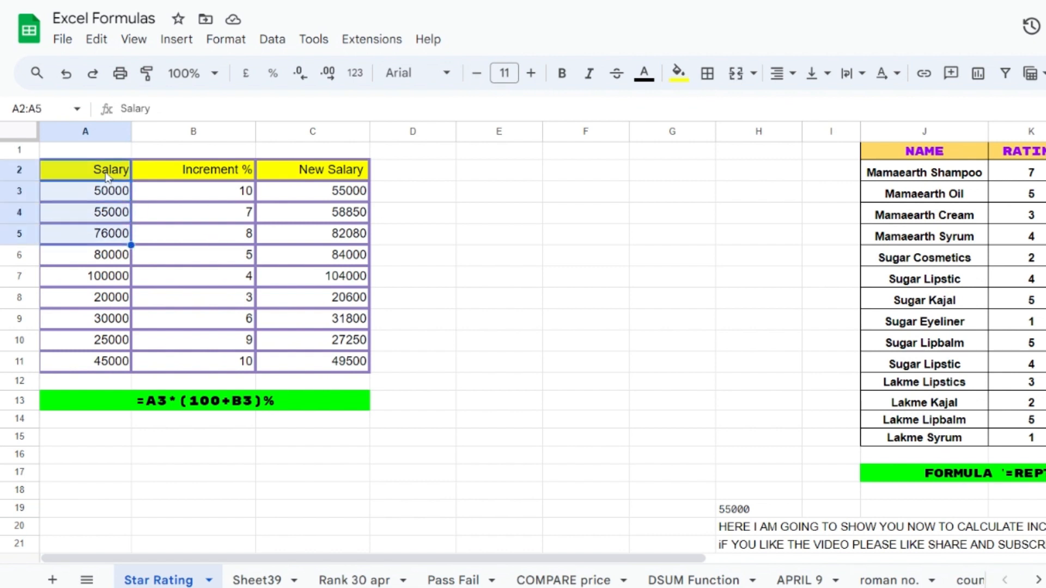
key("shift+Down")
key("shift+Down")
key("shift+Down")
key("shift+Down")
key("shift+Down")
key("shift+Down")
key("shift+Right")
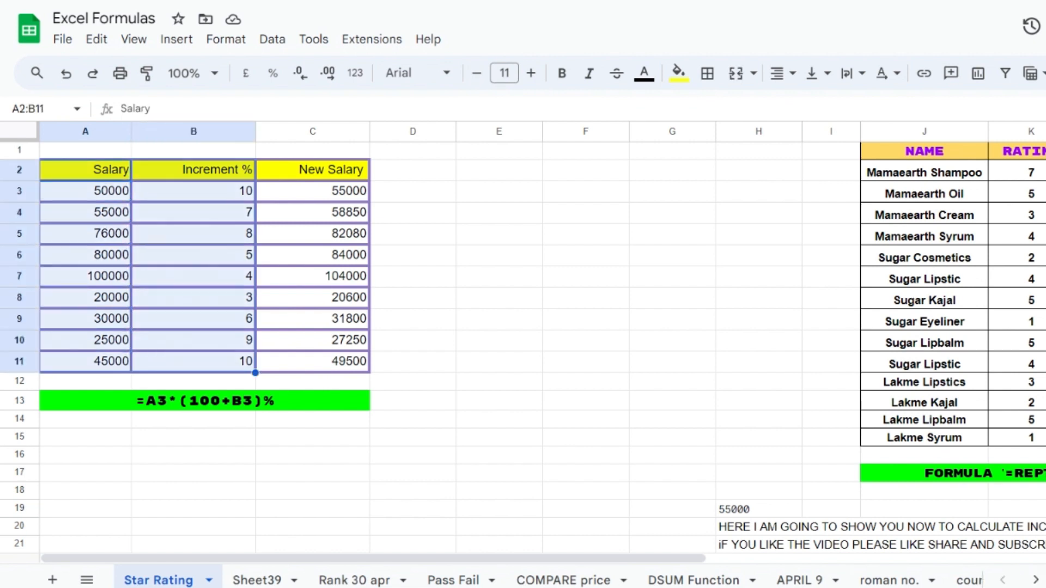
key("shift+Right")
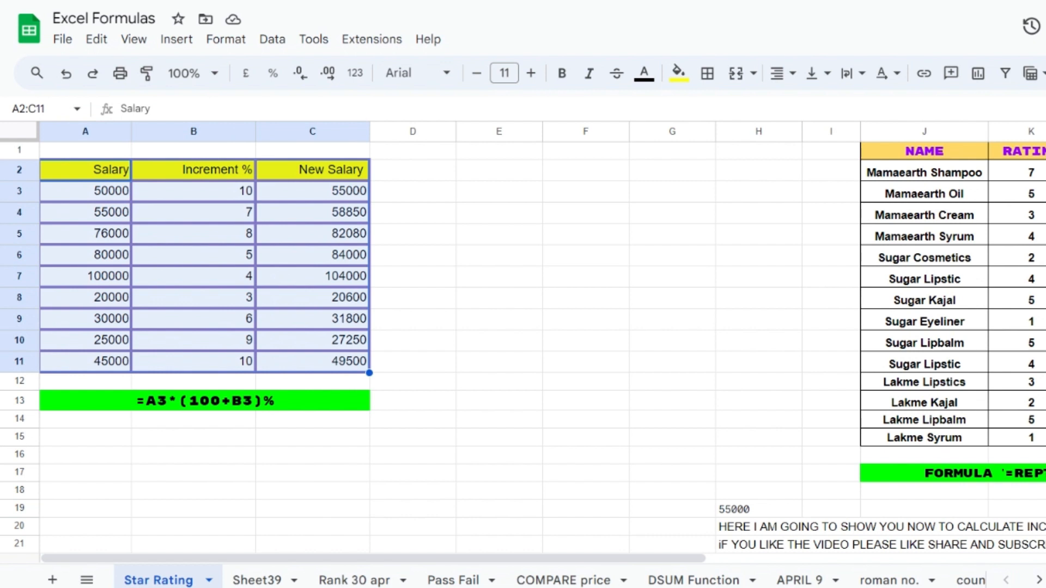
left_click(531, 75)
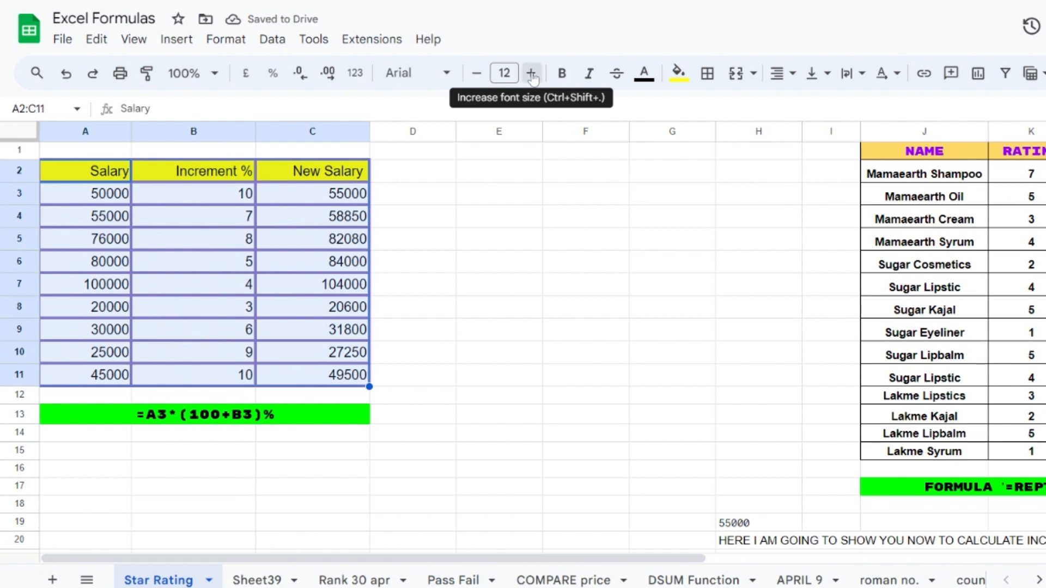
left_click(531, 74)
left_click(532, 74)
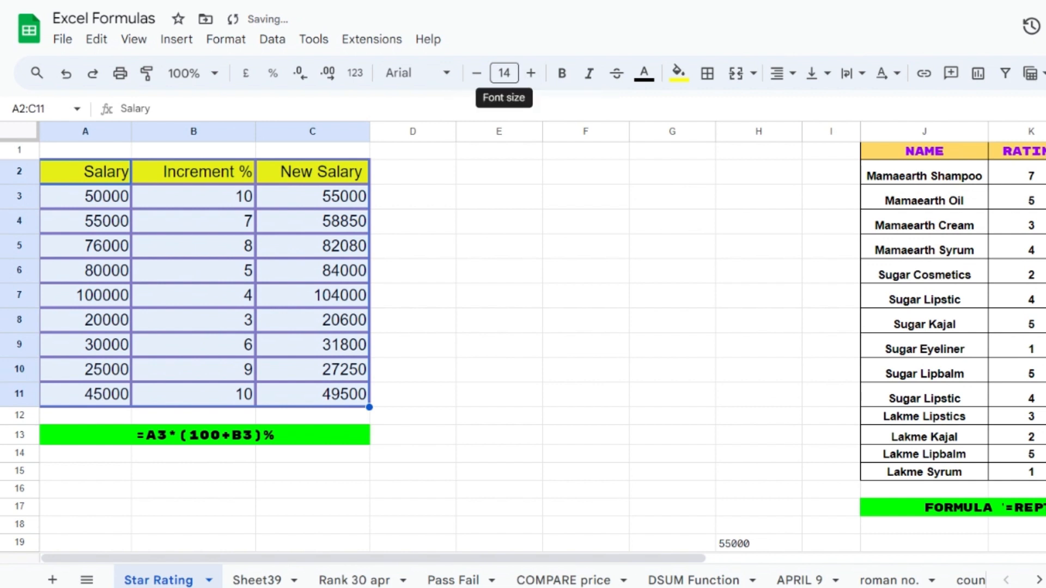
Set the salary table's font size to 20, undo the size changes back to 13, and deselect the table
left_click(504, 73)
key("BackSpace")
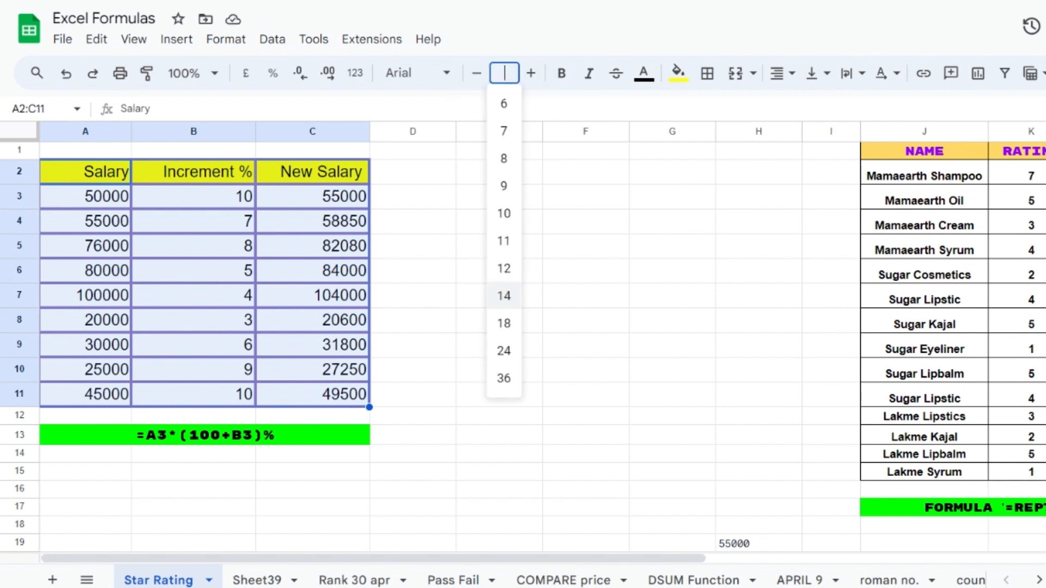
type("20")
key("Return")
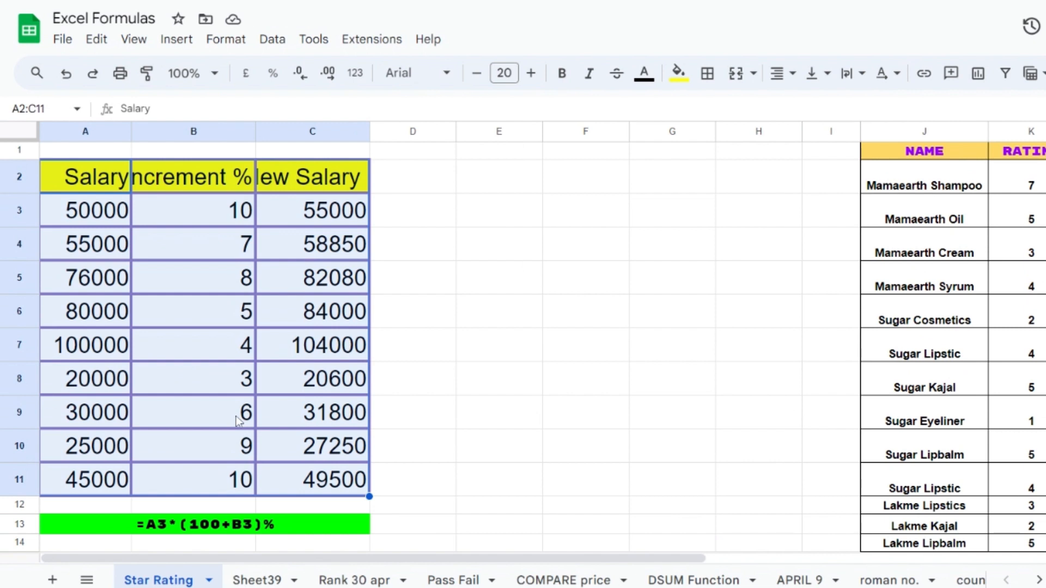
left_click(72, 79)
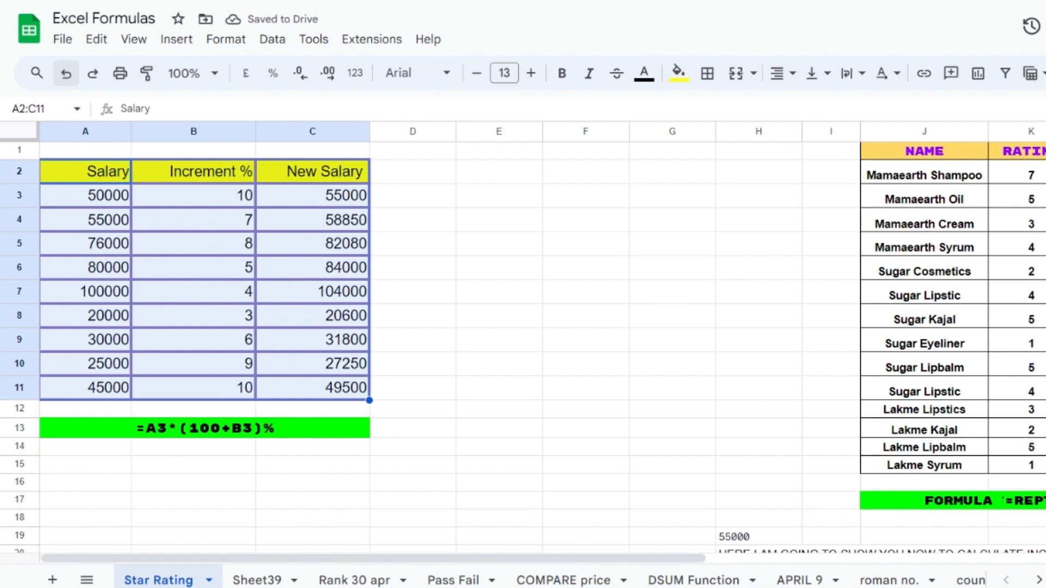
left_click(578, 252)
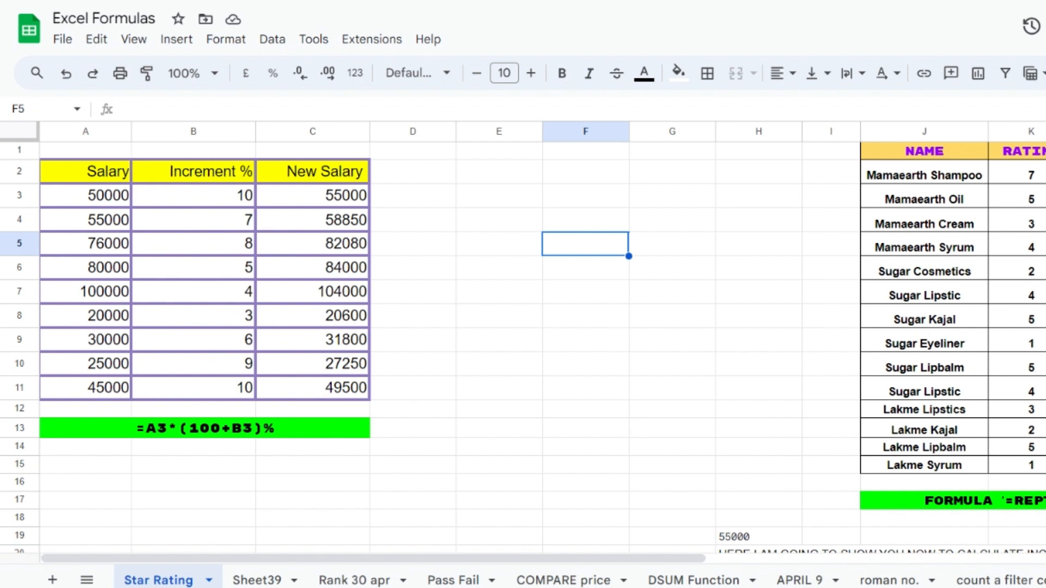
Select the whole salary table A2:C11
left_click(85, 178)
key("shift+Down")
key("shift+Down")
key("shift+Down")
key("shift+Down")
key("shift+Down")
key("shift+Down")
key("shift+Down")
key("shift+Down")
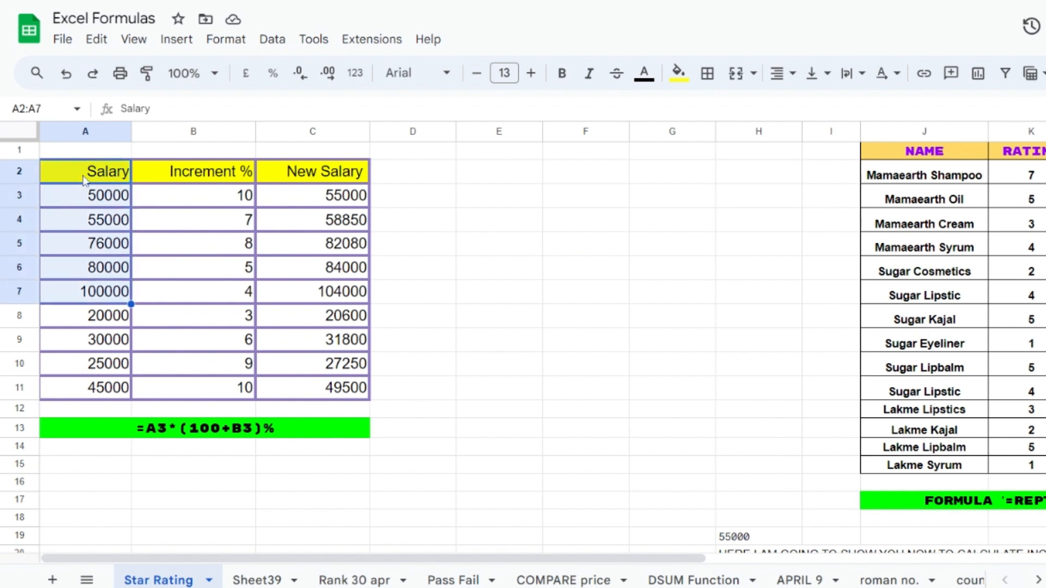
key("shift+Right")
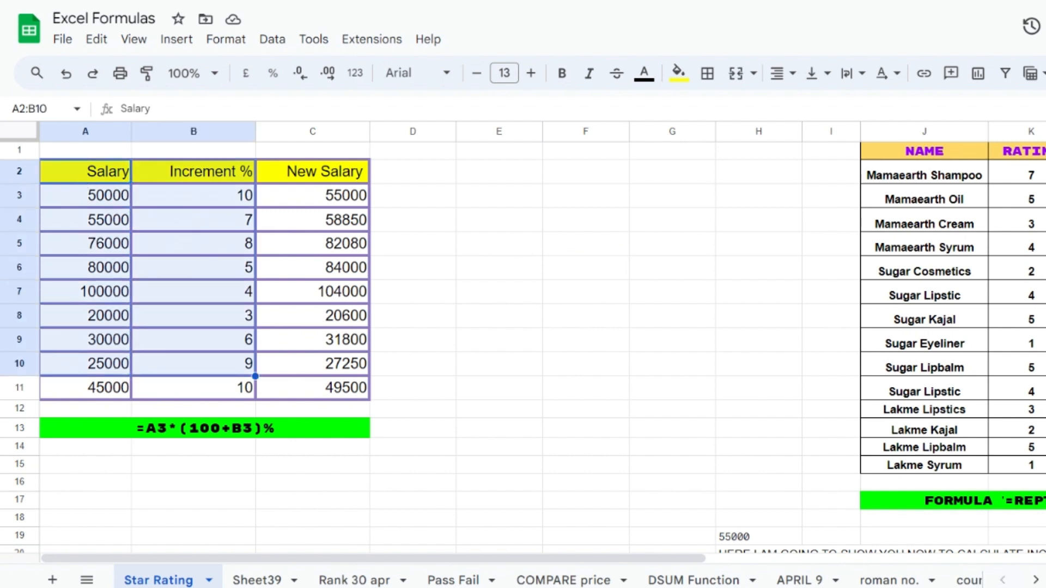
key("shift+Down")
key("shift+Down")
key("shift+Up")
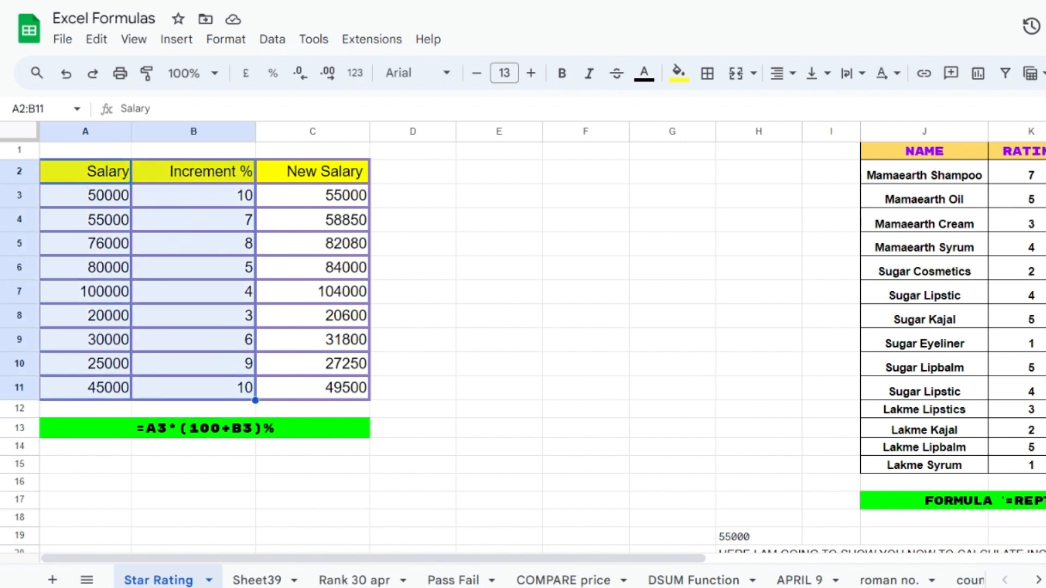
key("shift+Right")
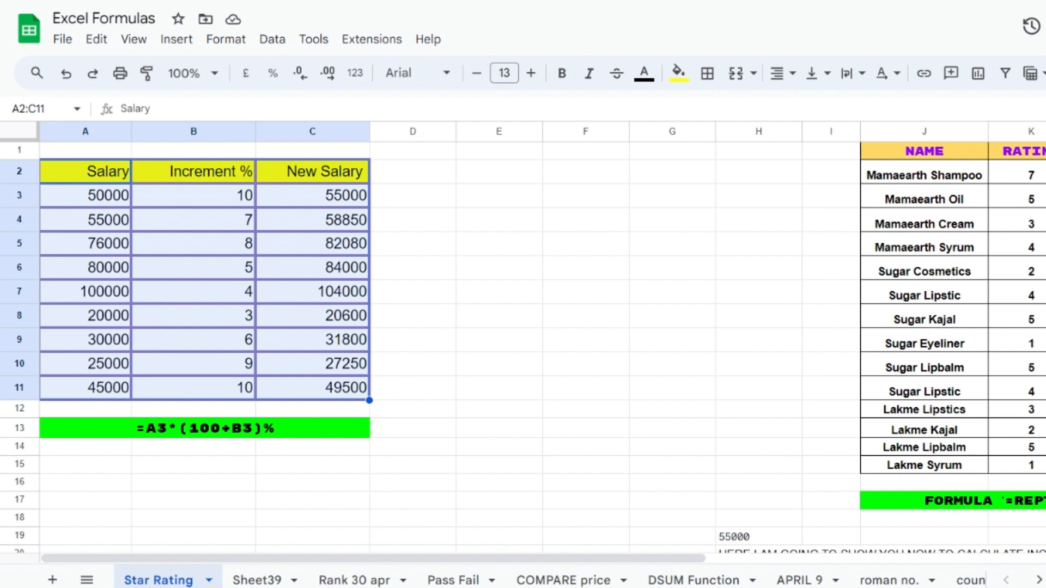
Examine the New Salary formula in C3 and the salary and increment cells it relies on in columns A and B
left_click(323, 204)
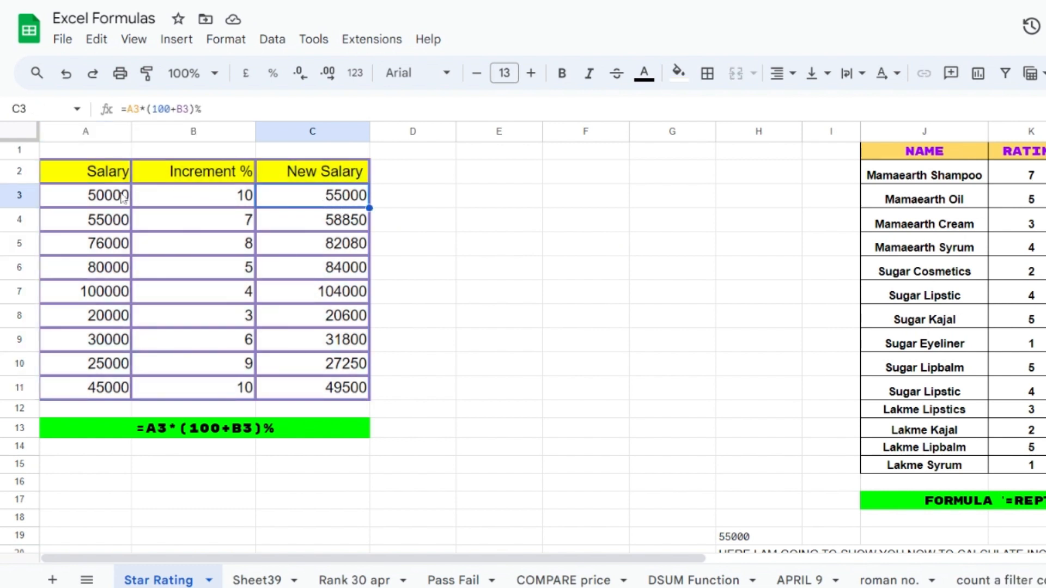
left_click(93, 201)
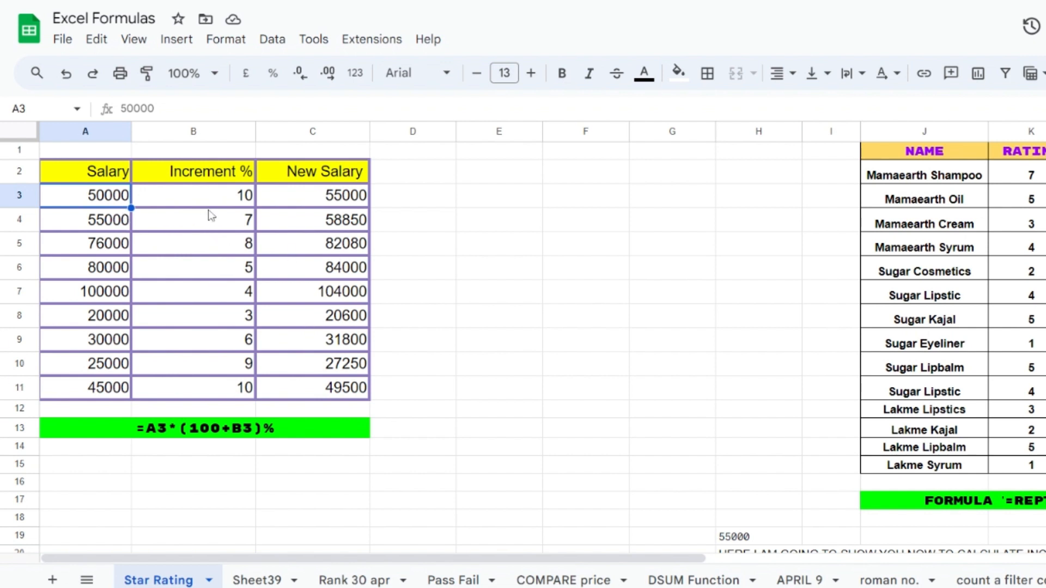
left_click(234, 228)
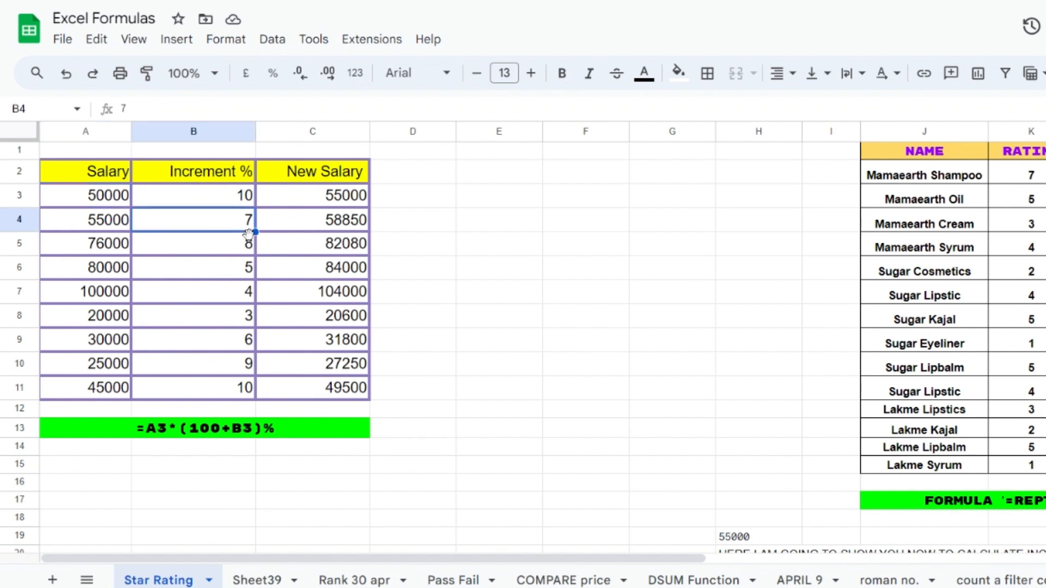
left_click(234, 249)
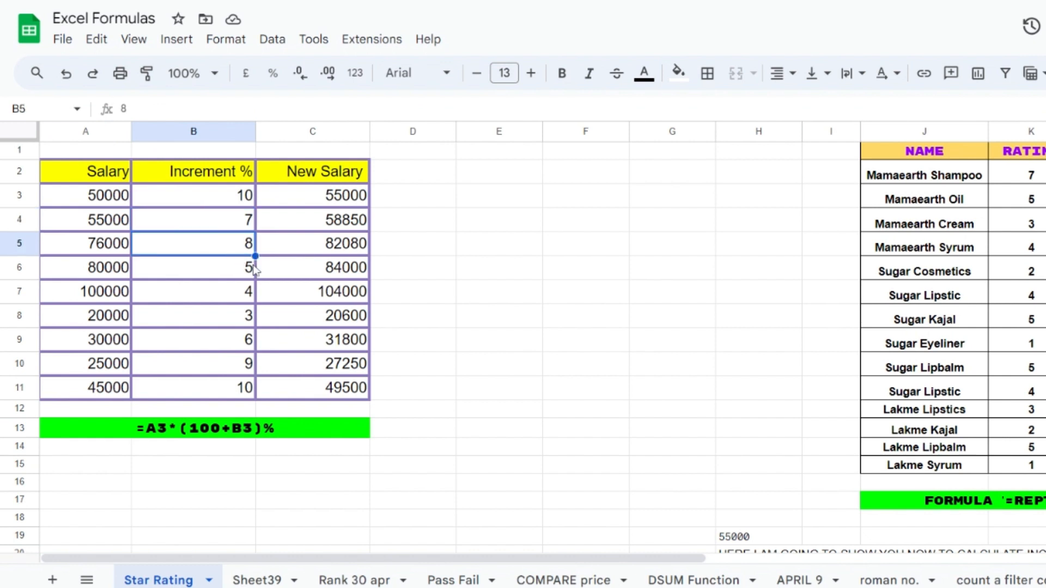
left_click(220, 275)
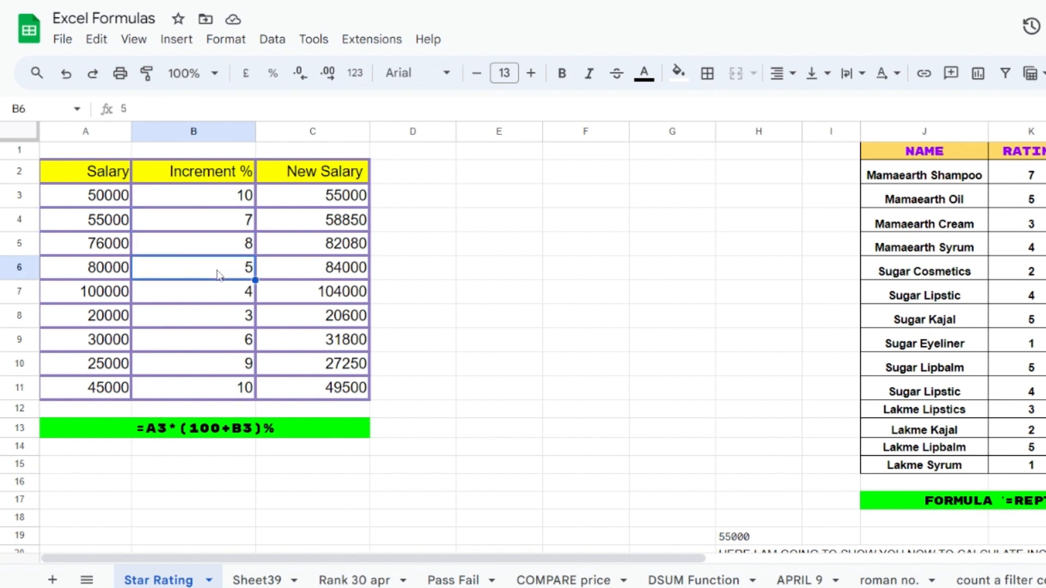
left_click(230, 201)
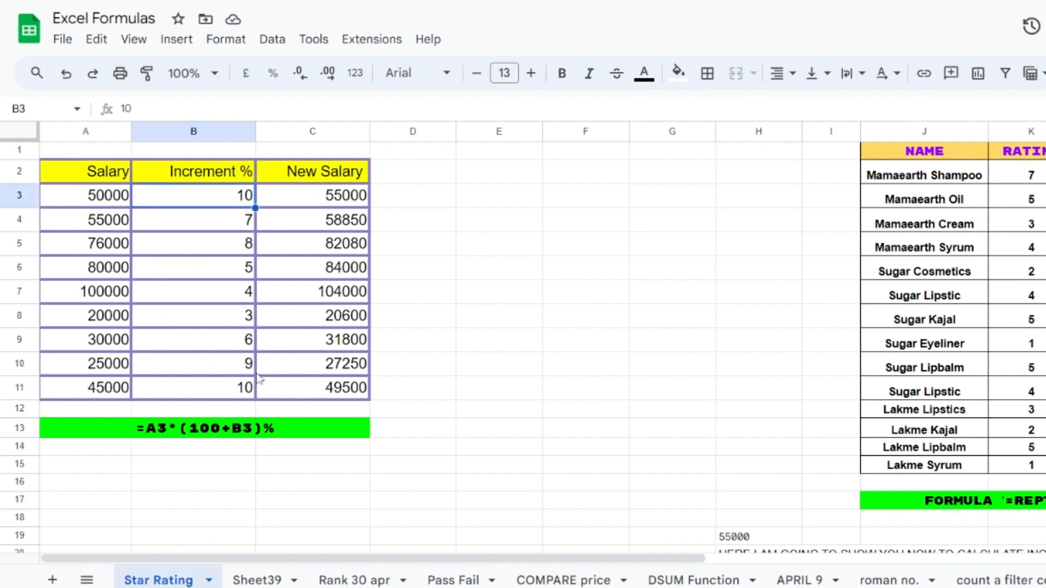
left_click(218, 396)
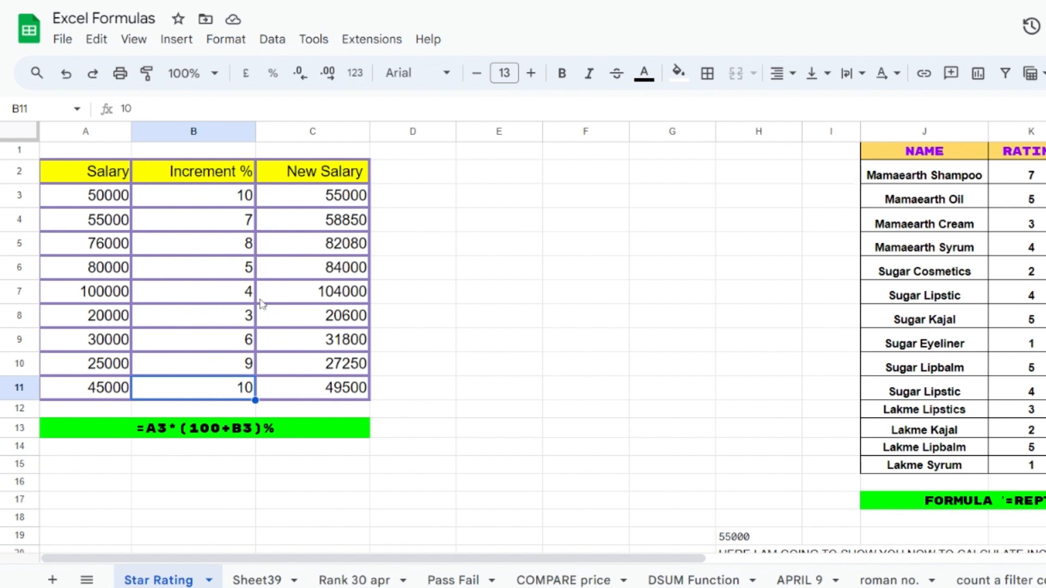
Add the comment "performance" to the New Salary value in C3, then deselect the cell
left_click(349, 195)
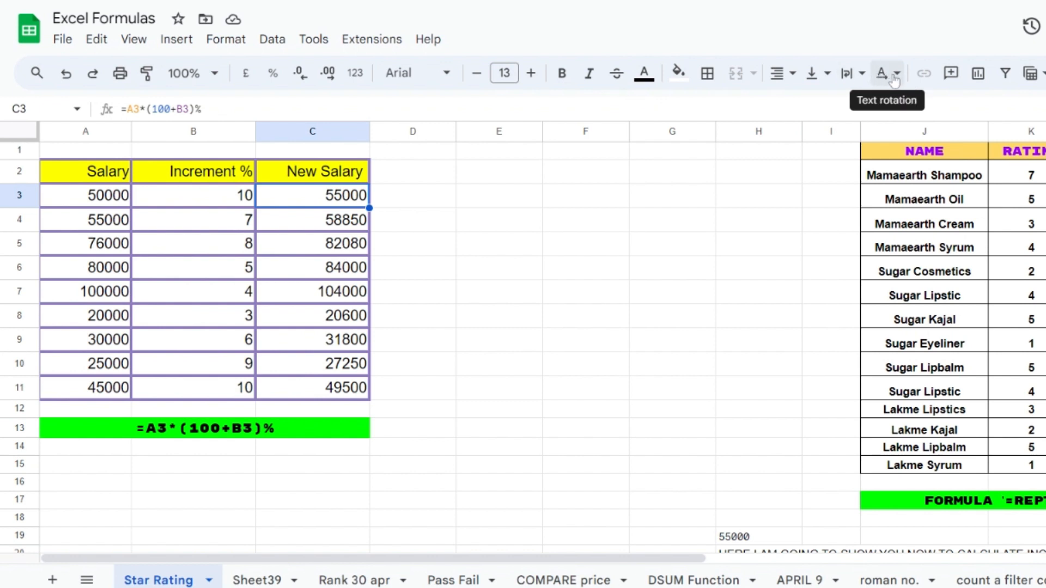
left_click(952, 76)
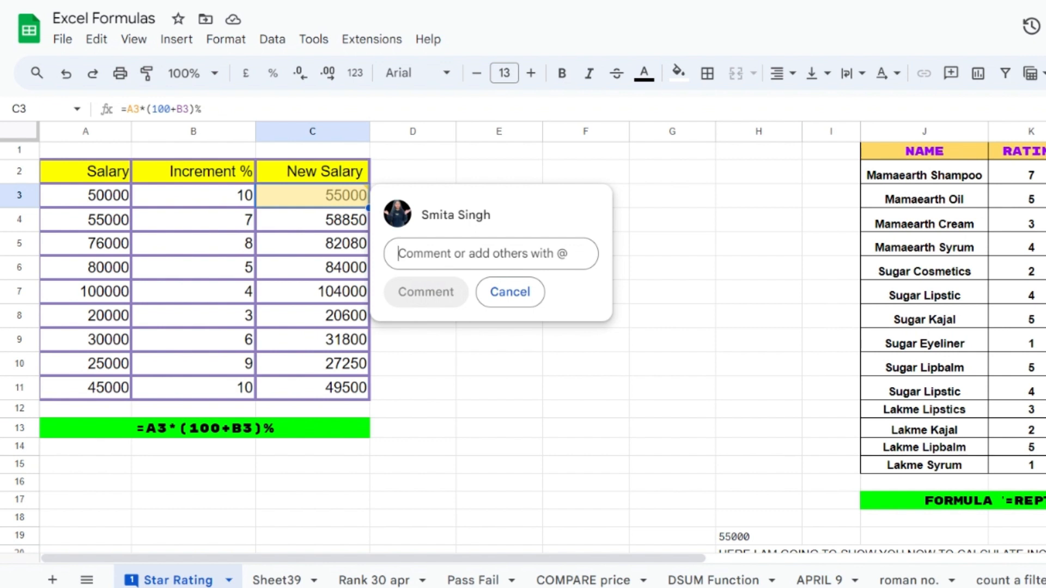
type("perfo")
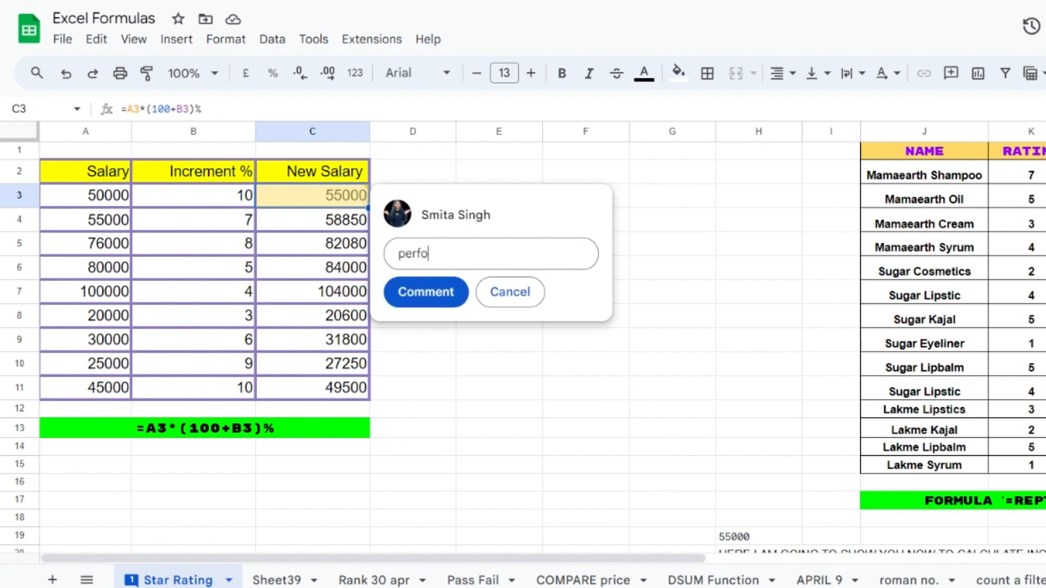
type("rmance")
left_click(426, 292)
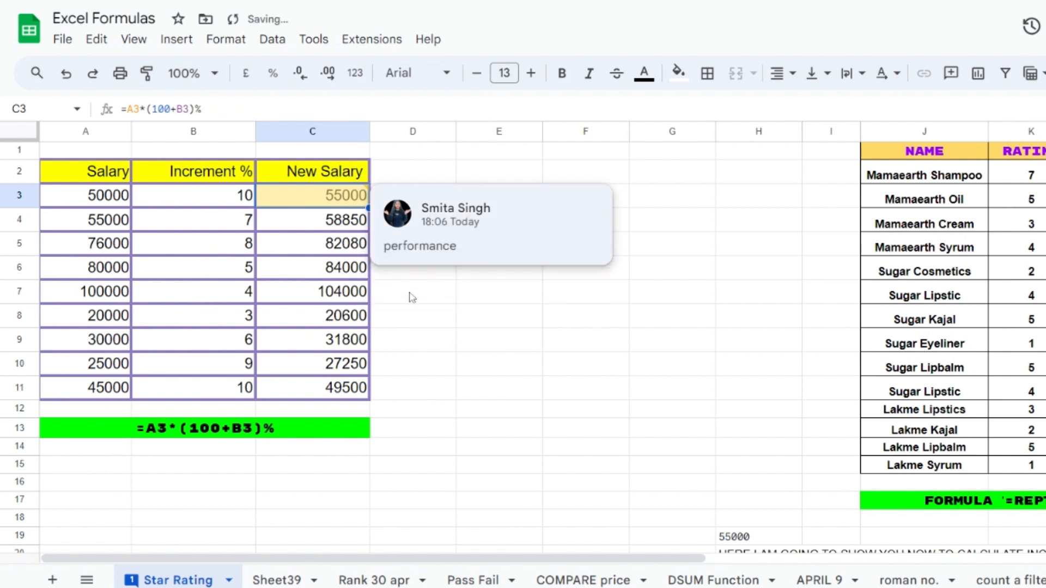
left_click(493, 375)
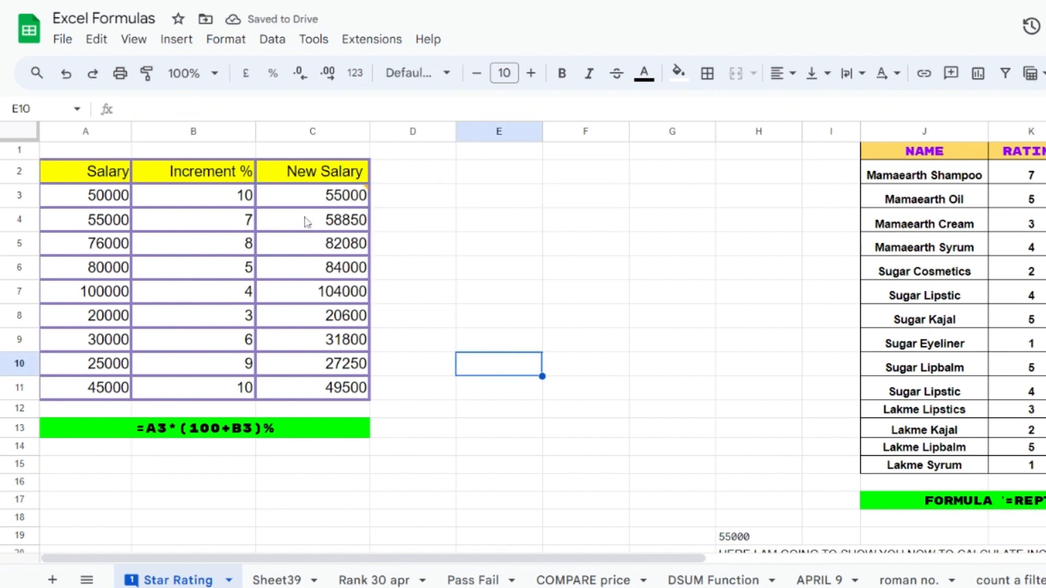
mouse_move(349, 200)
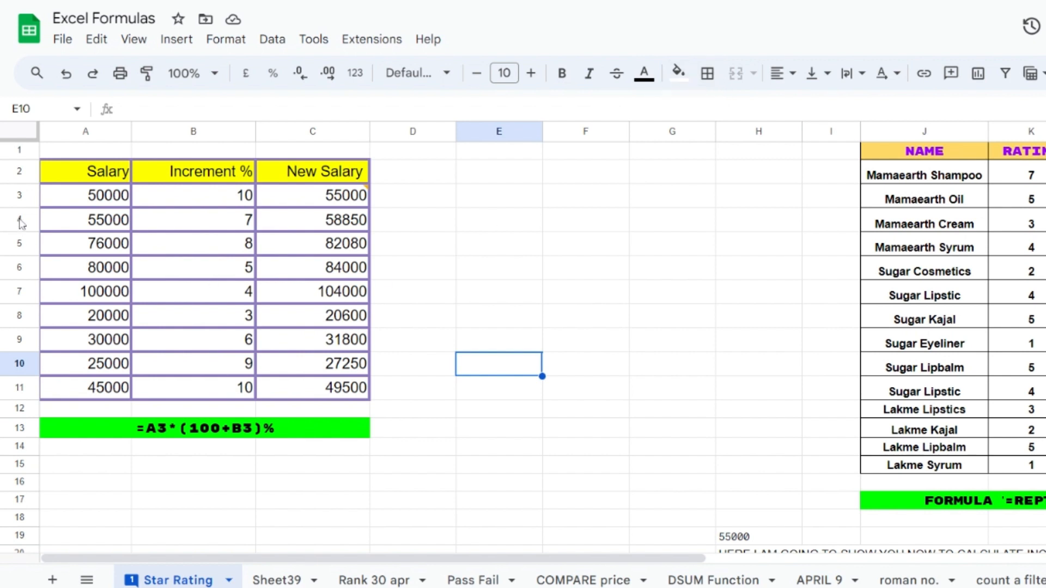
Set the text colour of the salary table's values in A3:C11 to blue and deselect the range
left_click(77, 205)
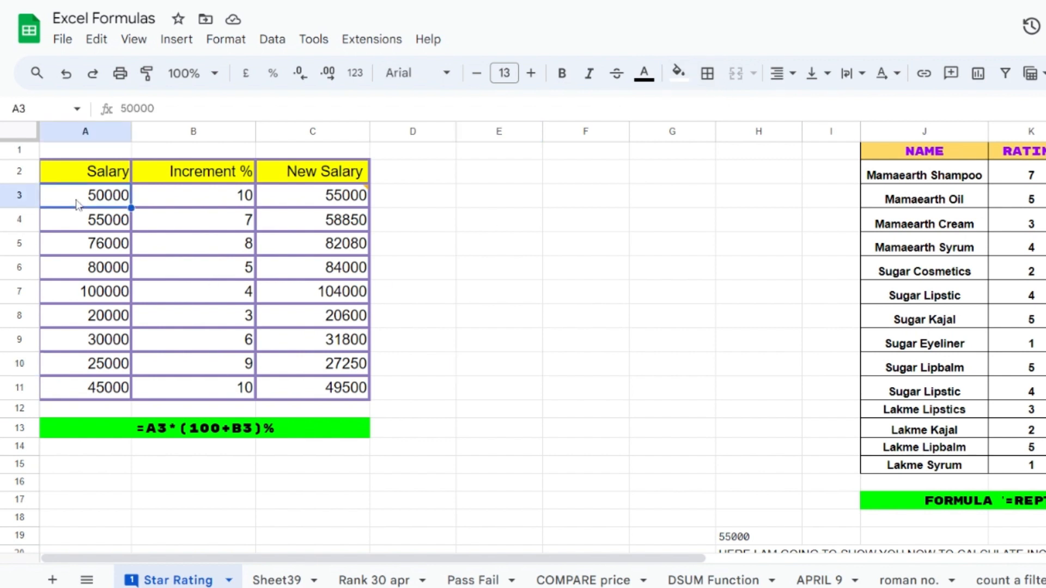
key("shift+Down")
key("shift+Down")
key("shift+Down")
key("shift+Down")
key("shift+Down")
key("shift+Down")
key("shift+Down")
key("shift+Down")
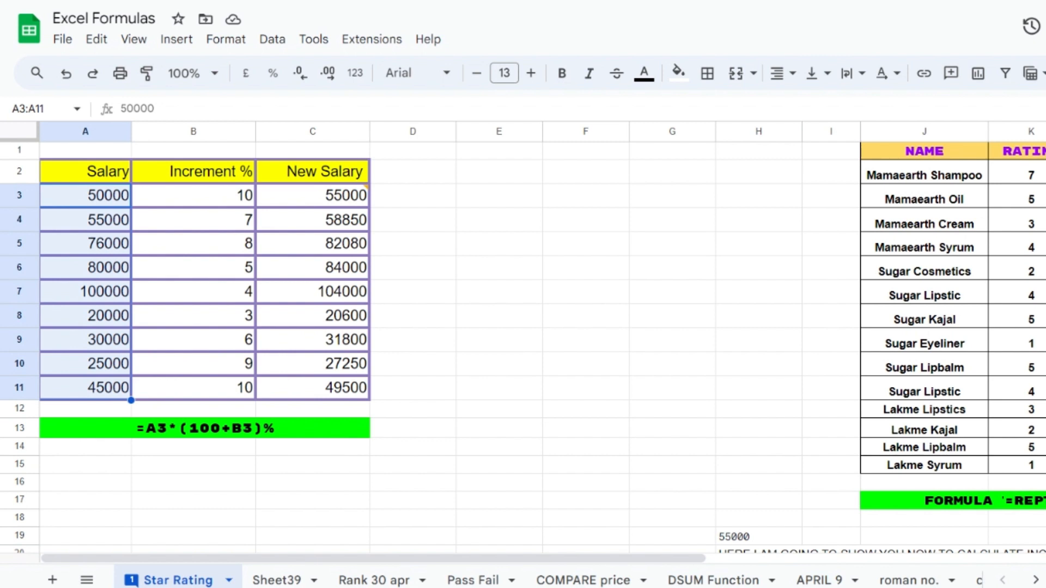
key("shift+Down")
key("shift+Right")
key("shift+Right")
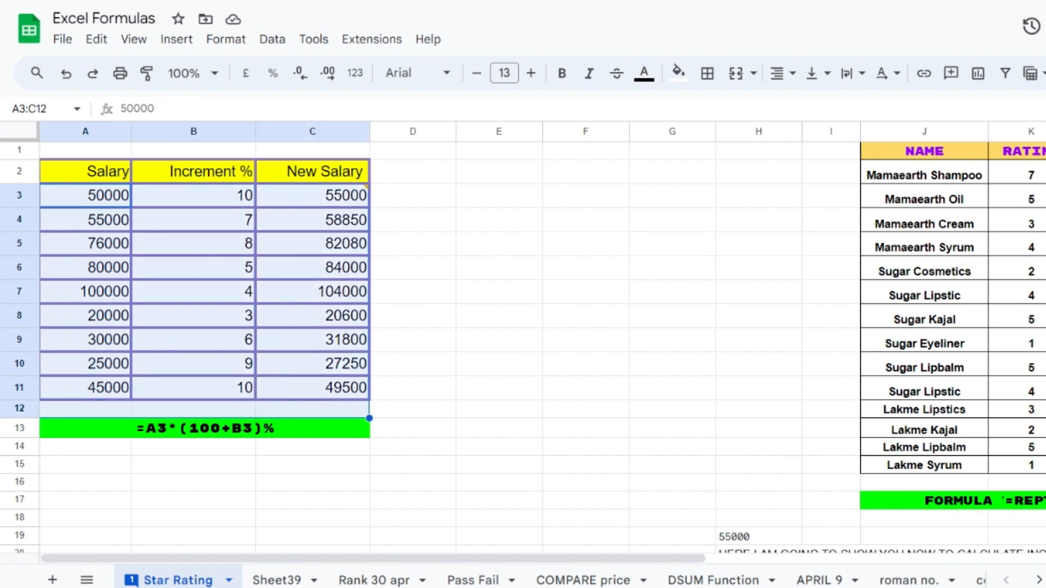
key("shift+Up")
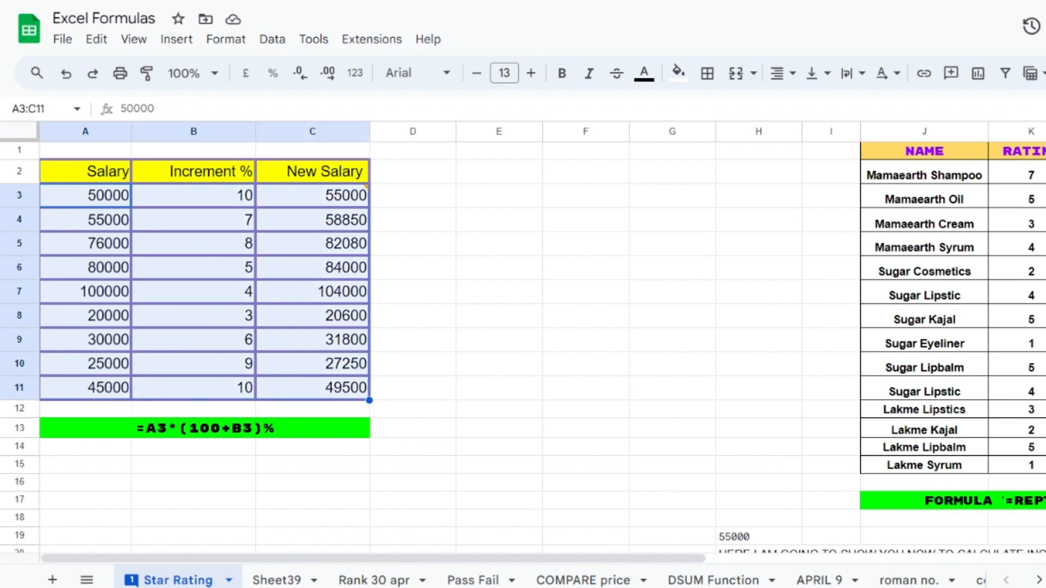
left_click(645, 76)
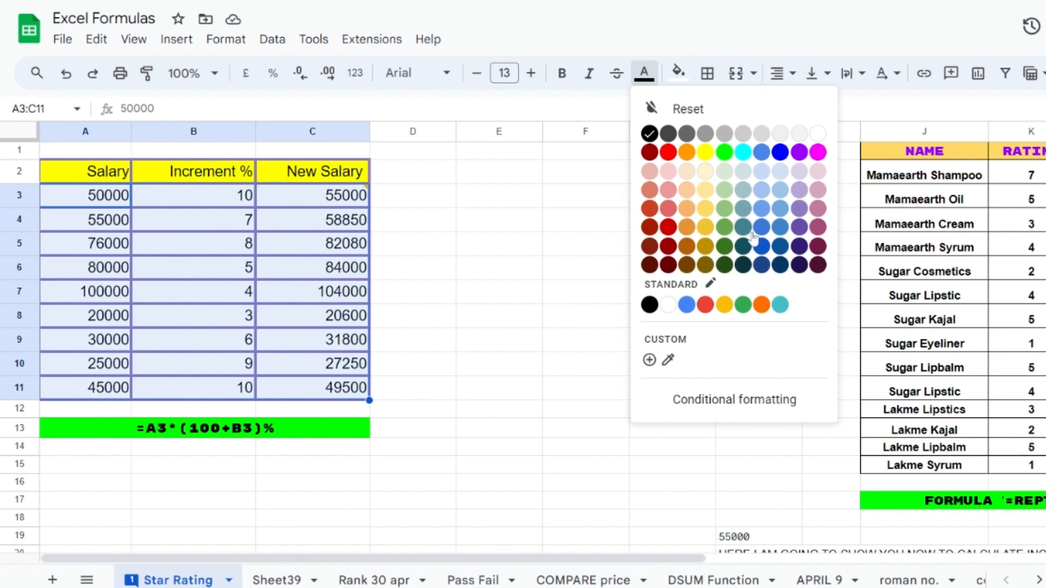
left_click(780, 153)
left_click(521, 315)
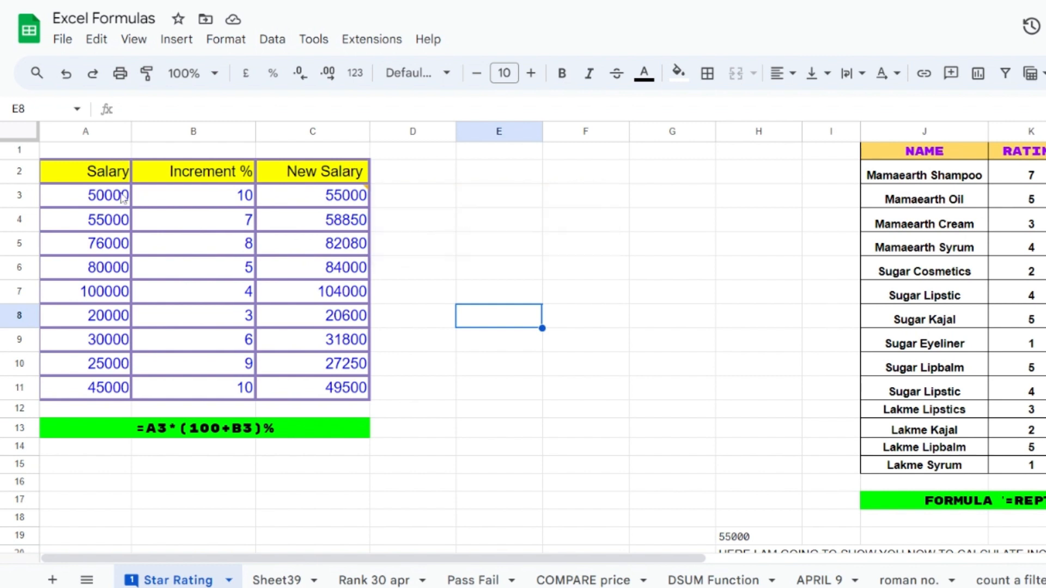
Give the whole salary table A2:C11, including its headers, magenta text and a black fill
left_click(89, 173)
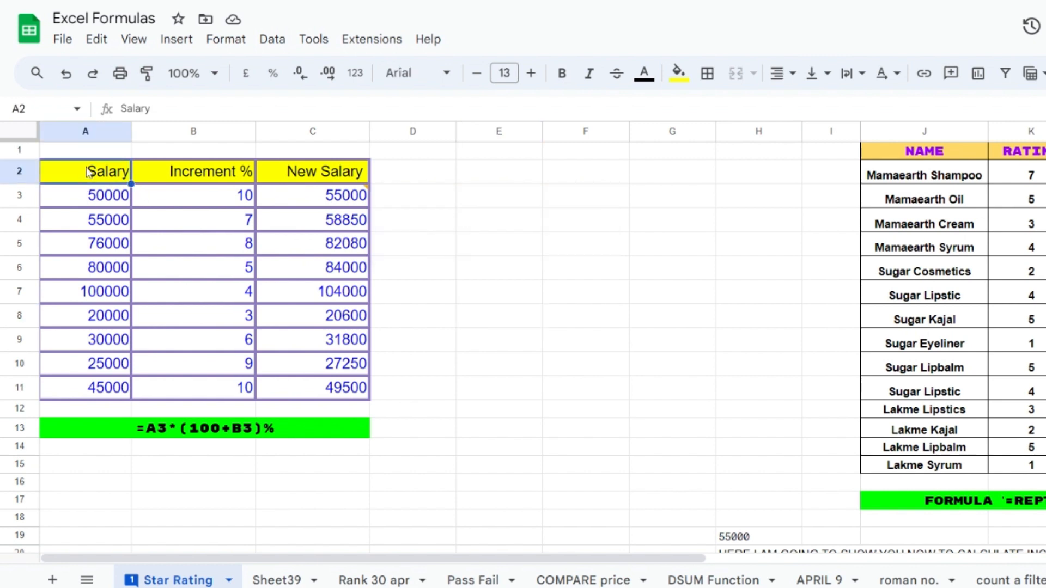
key("shift+Down")
key("shift+Down")
key("shift+Down")
key("shift+Down")
key("shift+Down")
key("shift+Down")
key("shift+Down")
key("shift+Down")
key("shift+Down")
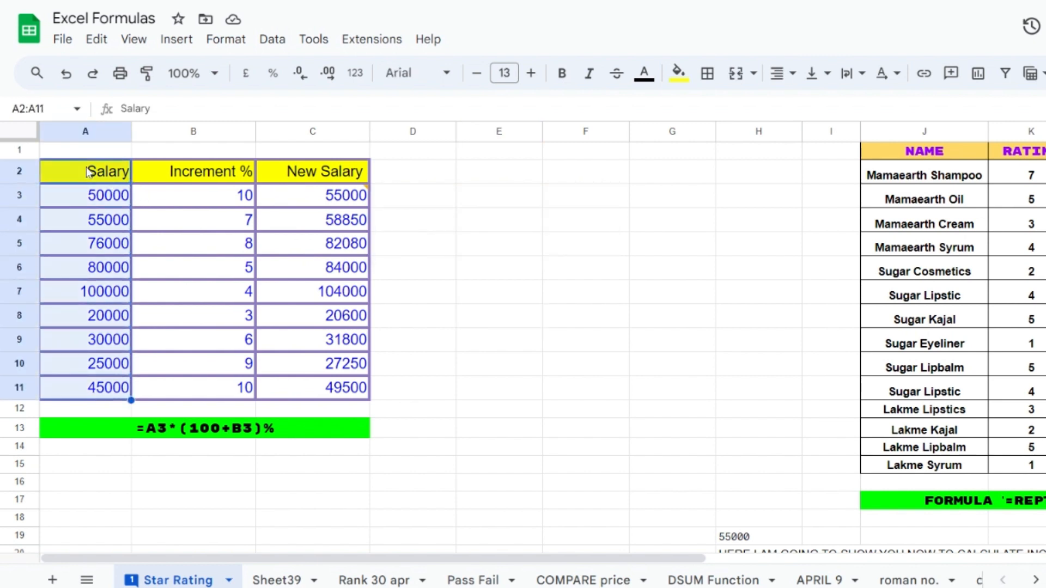
key("shift+Right")
key("shift+Right")
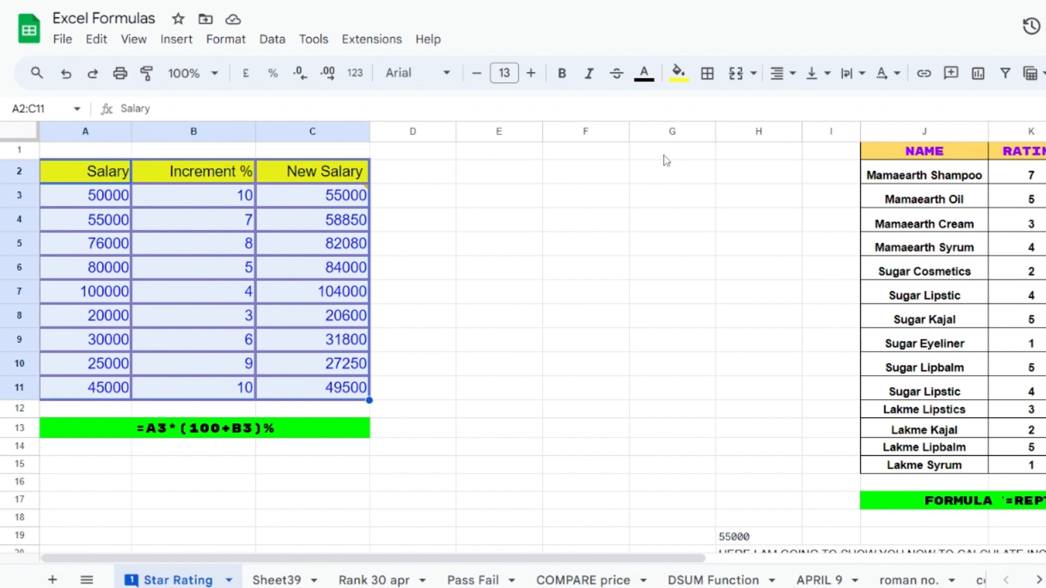
mouse_move(372, 210)
left_click(645, 74)
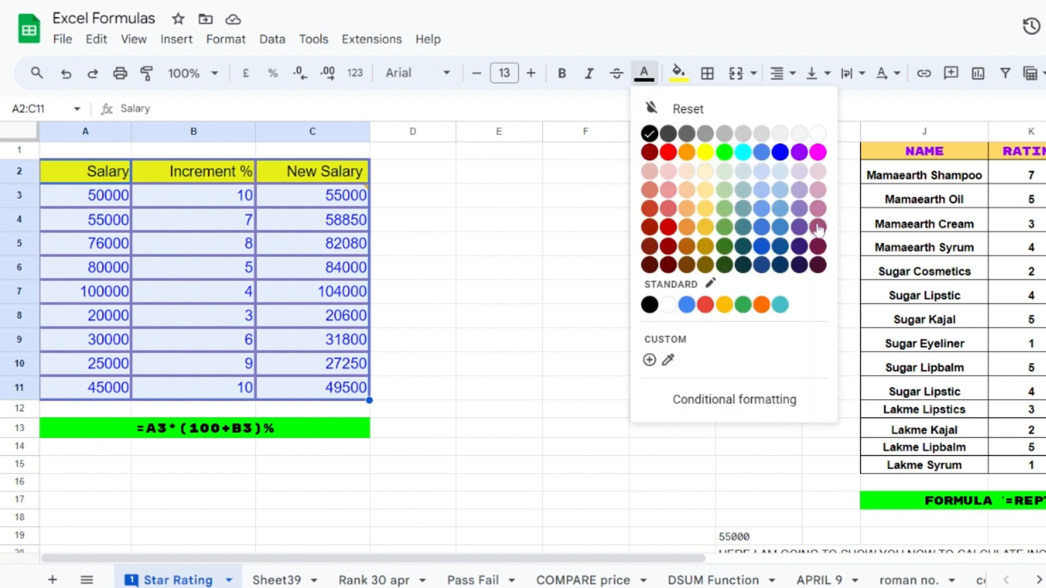
left_click(819, 153)
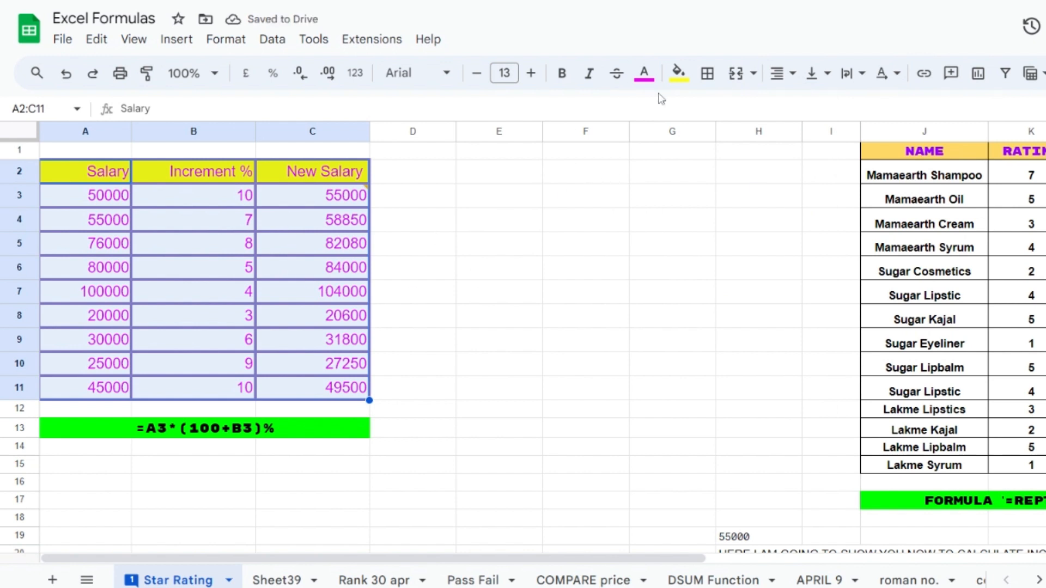
left_click(681, 75)
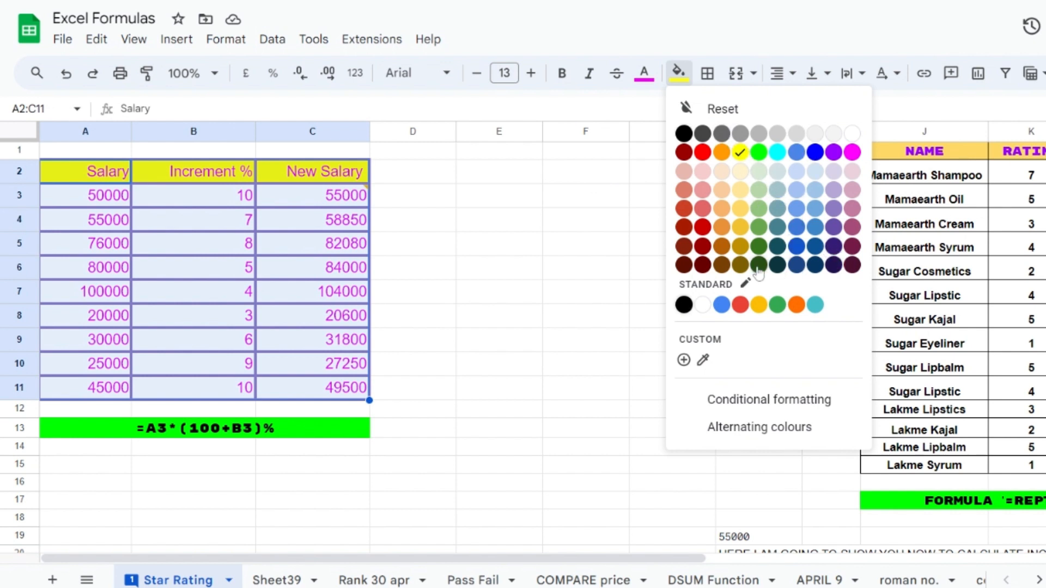
left_click(683, 133)
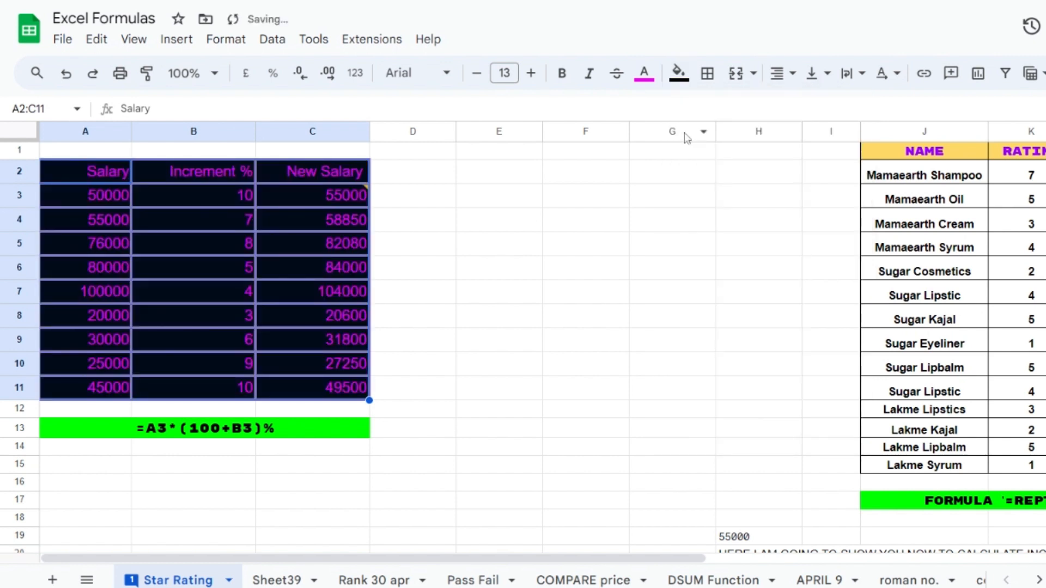